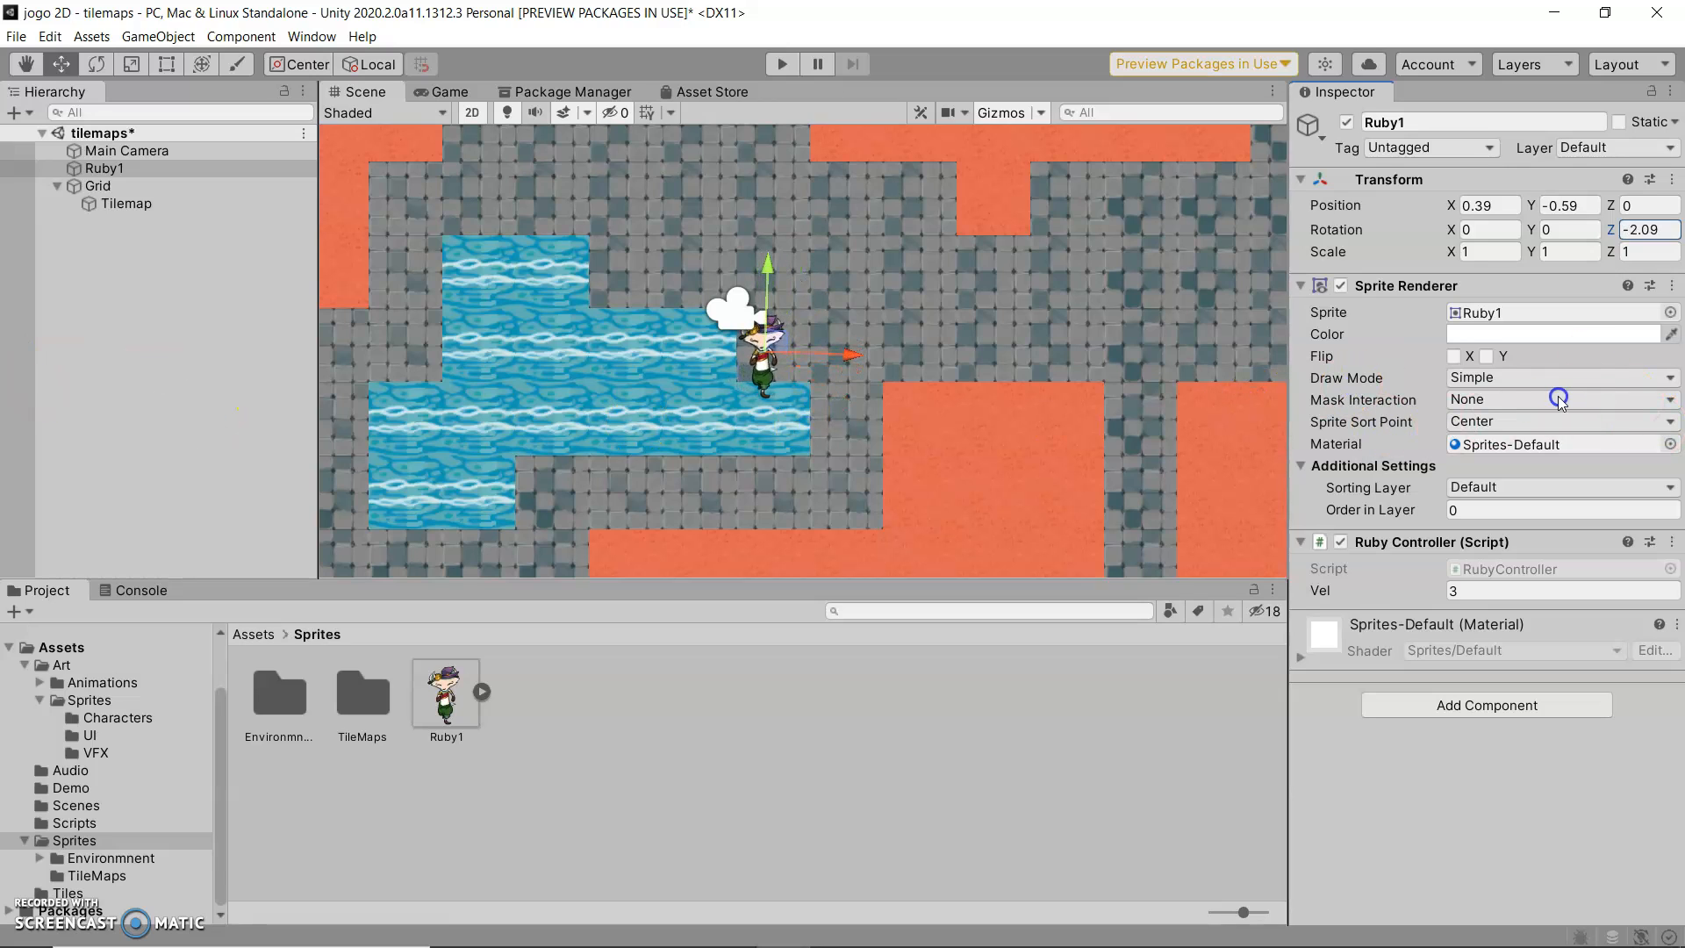
- Change the Ruby1 sprite's pivot to Top Left in the Sprite Editor and apply the change
{"action": "left_click", "coordinate": [443, 702]}
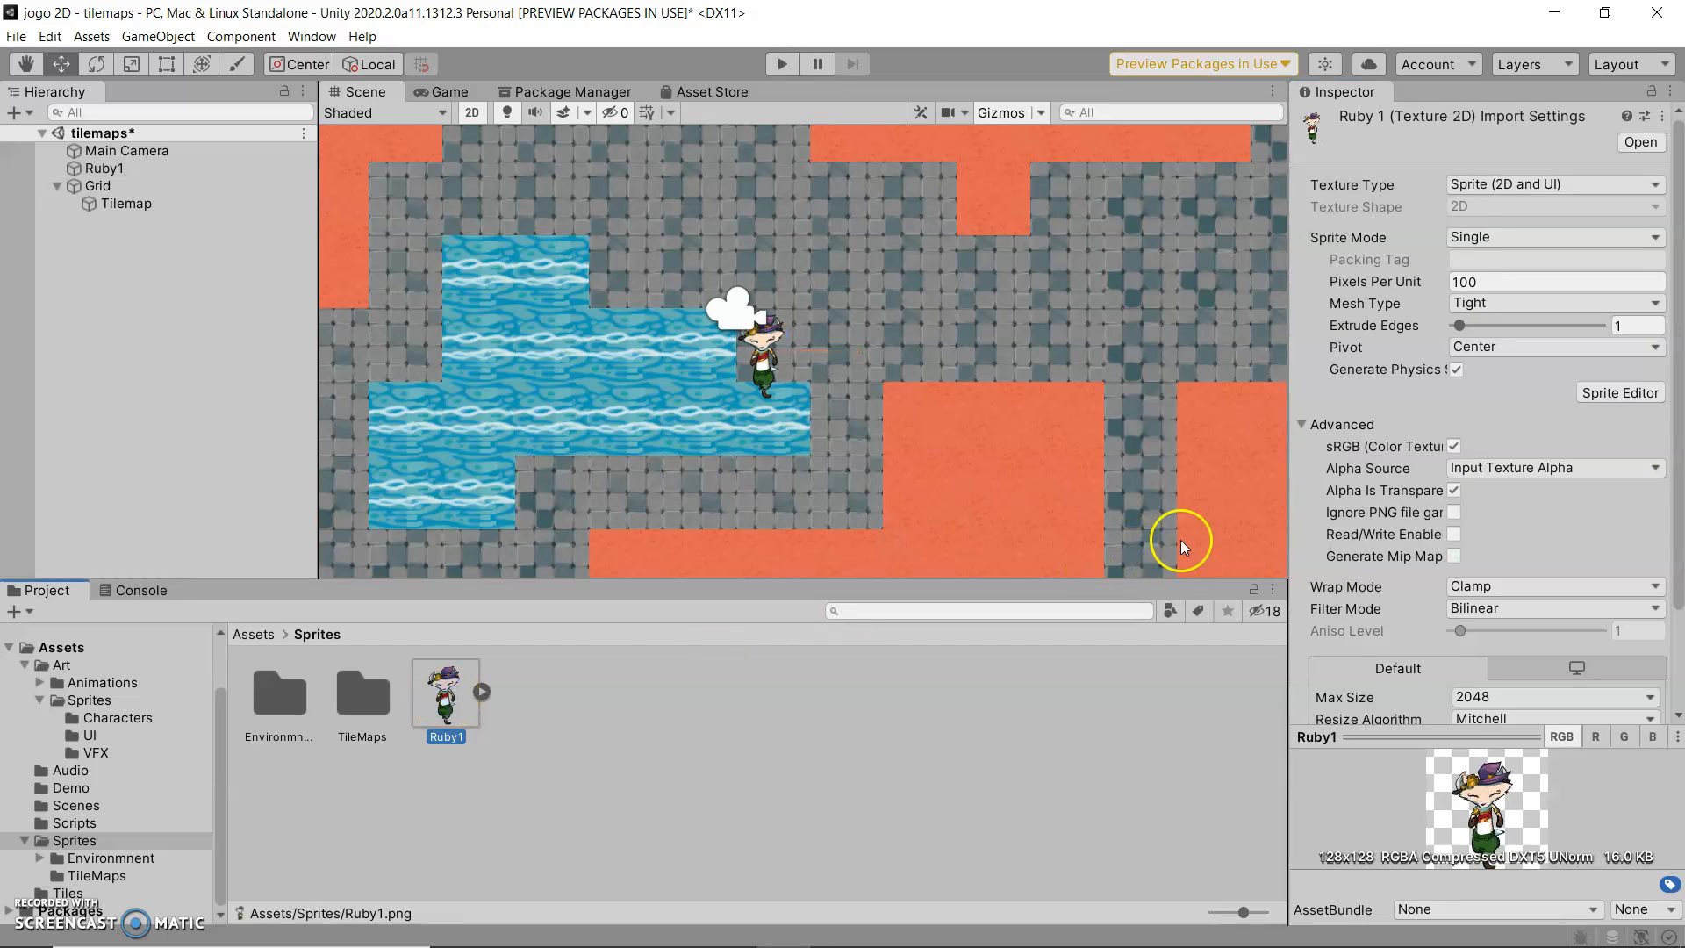
{"action": "left_click", "coordinate": [1621, 393]}
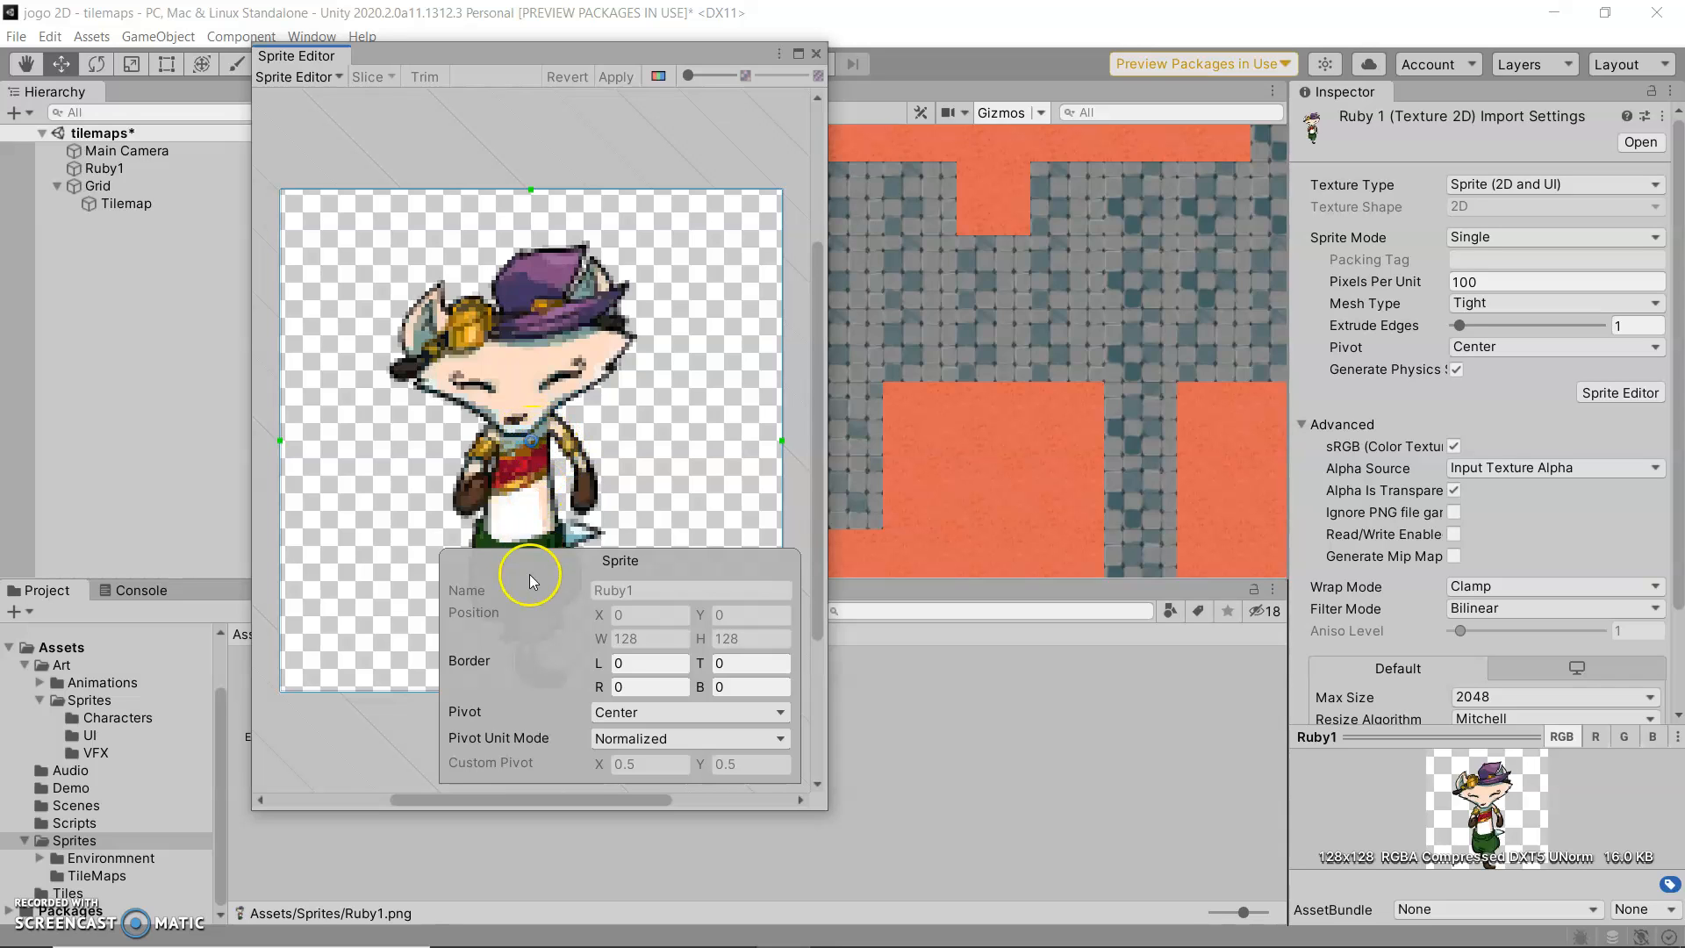
{"action": "left_click_drag", "start_coordinate": [533, 440], "coordinate": [376, 501]}
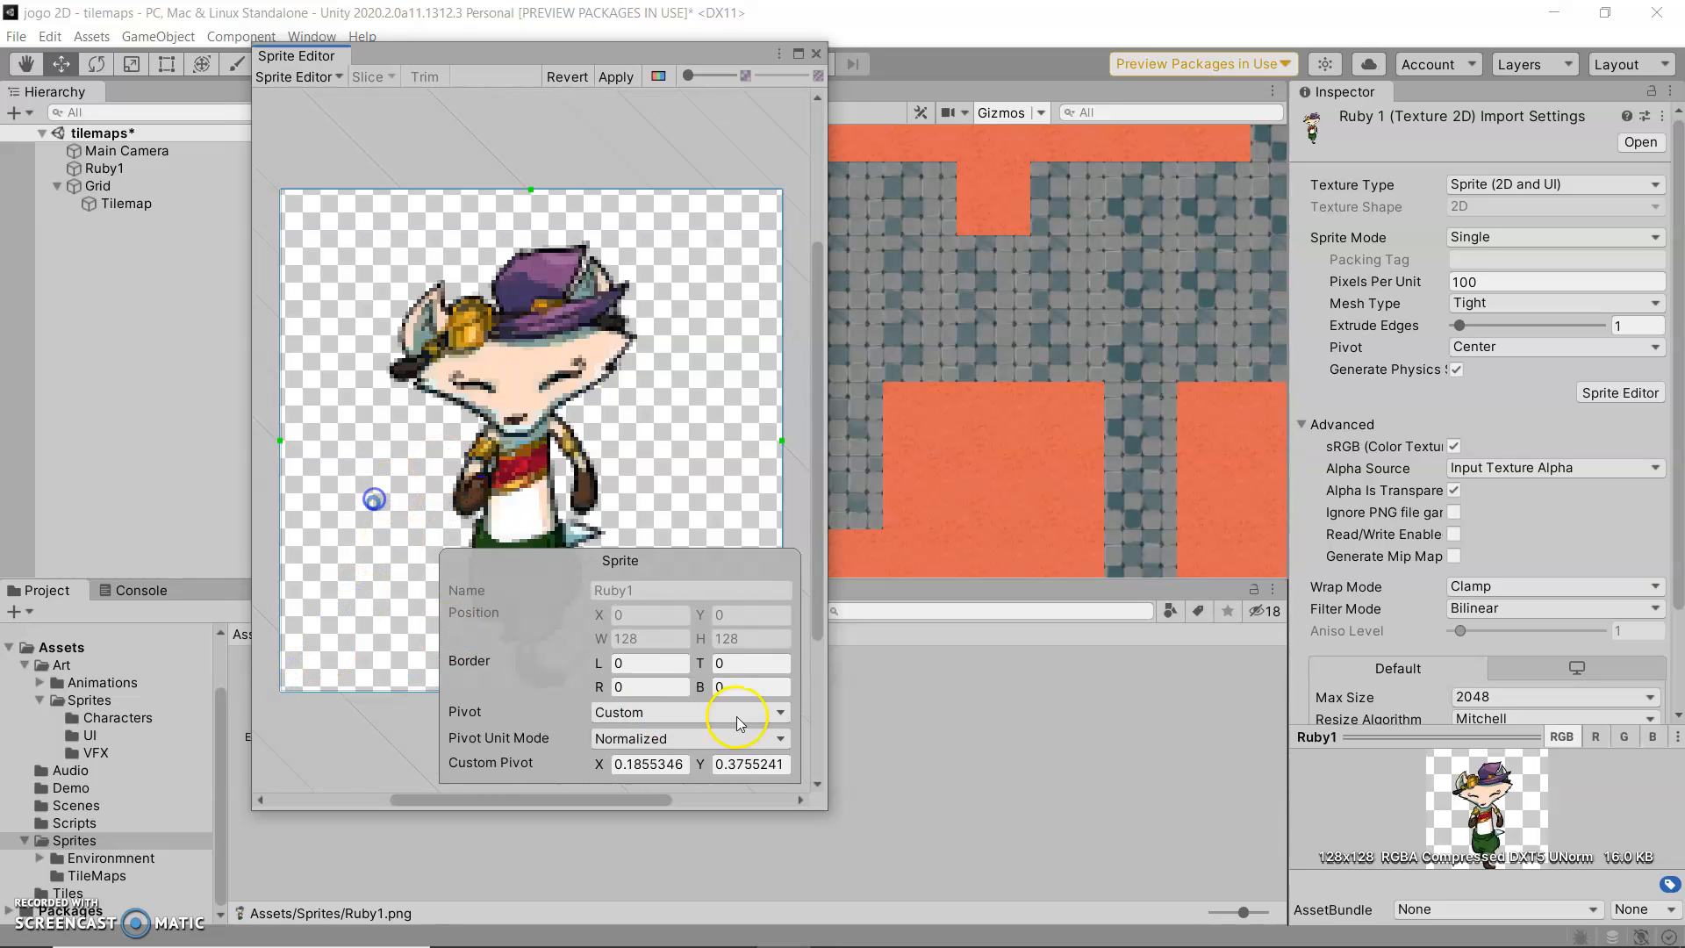
{"action": "left_click", "coordinate": [660, 715]}
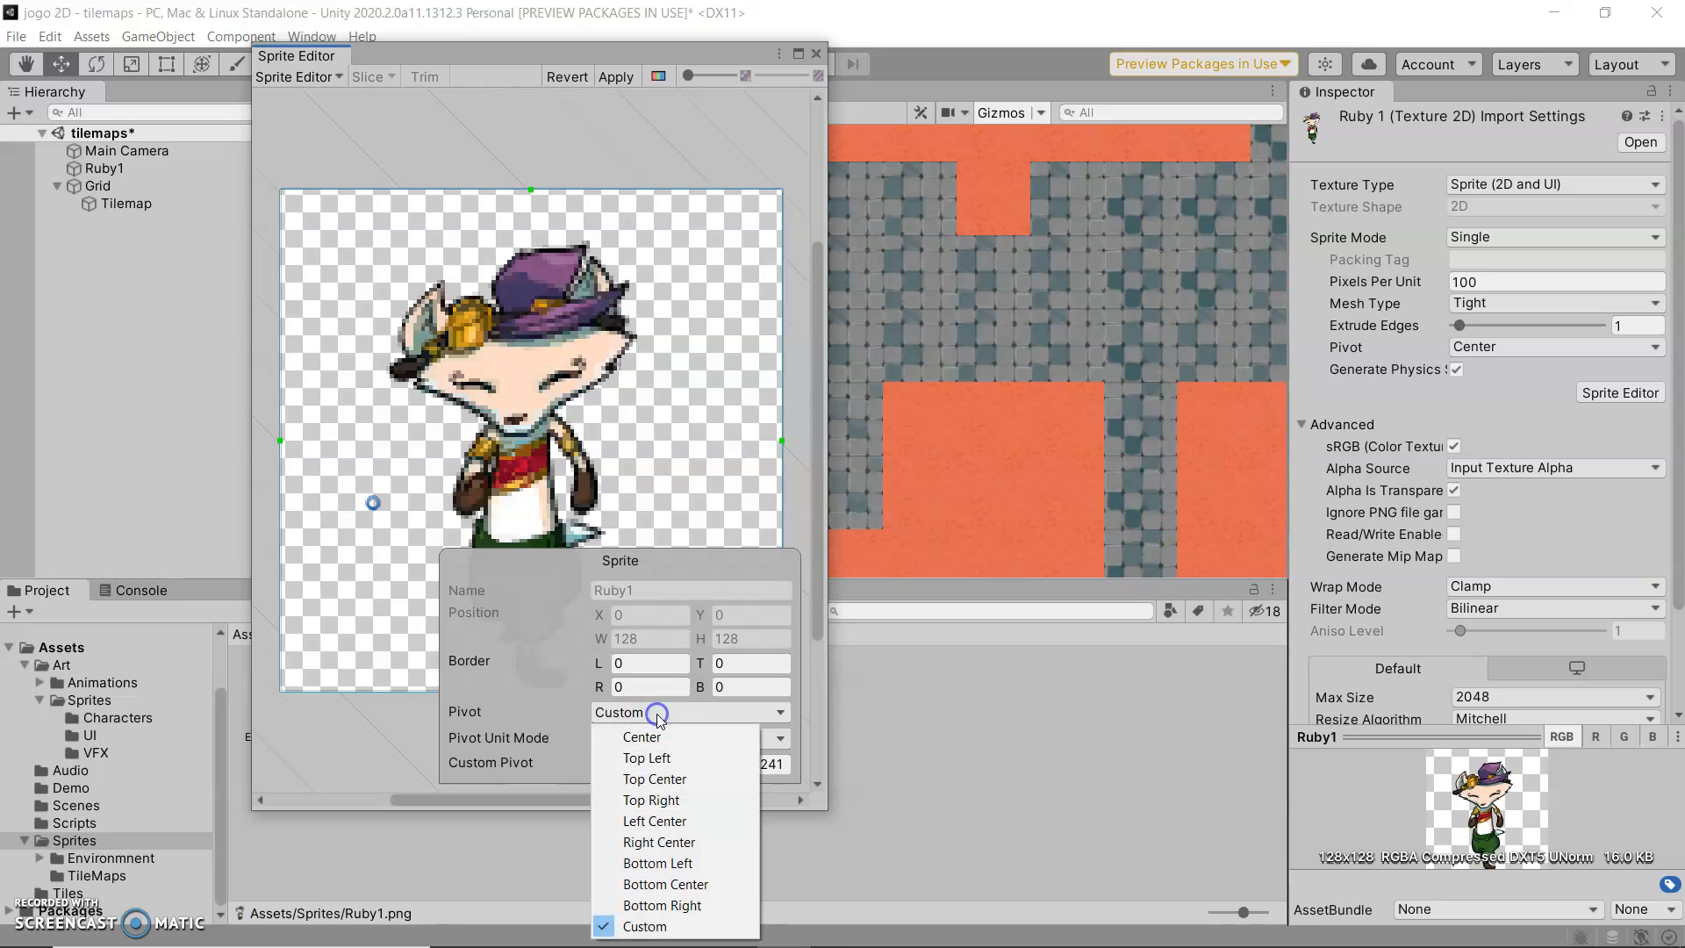
{"action": "left_click", "coordinate": [681, 759]}
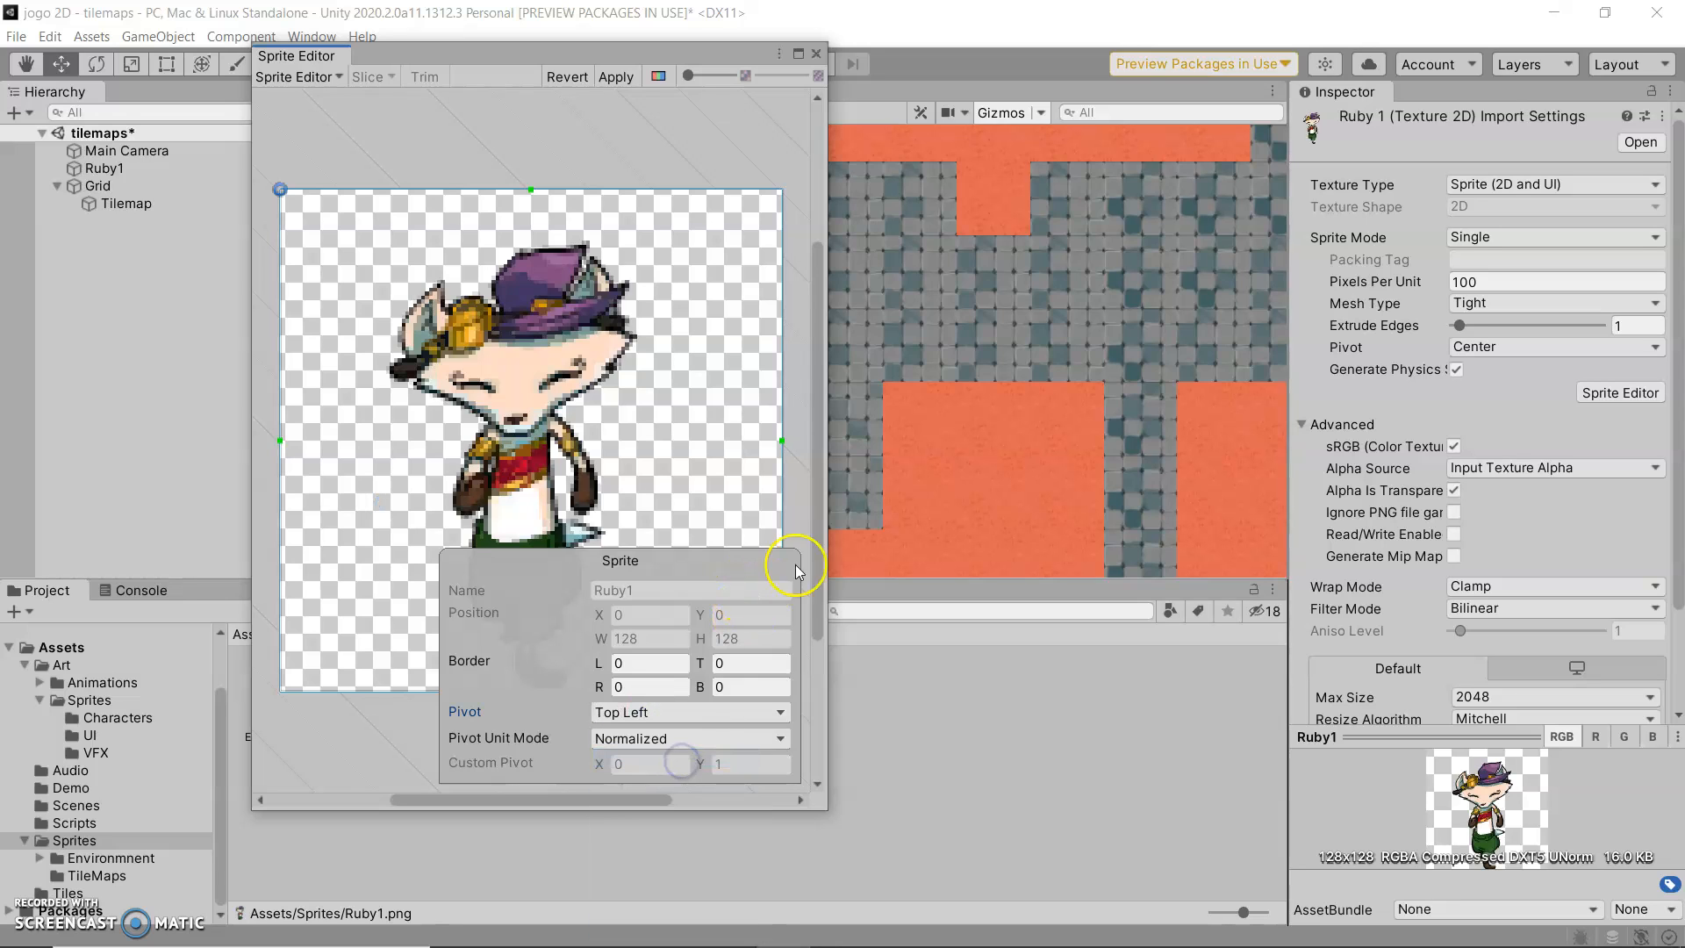
{"action": "left_click", "coordinate": [816, 54]}
{"action": "left_click", "coordinate": [882, 521]}
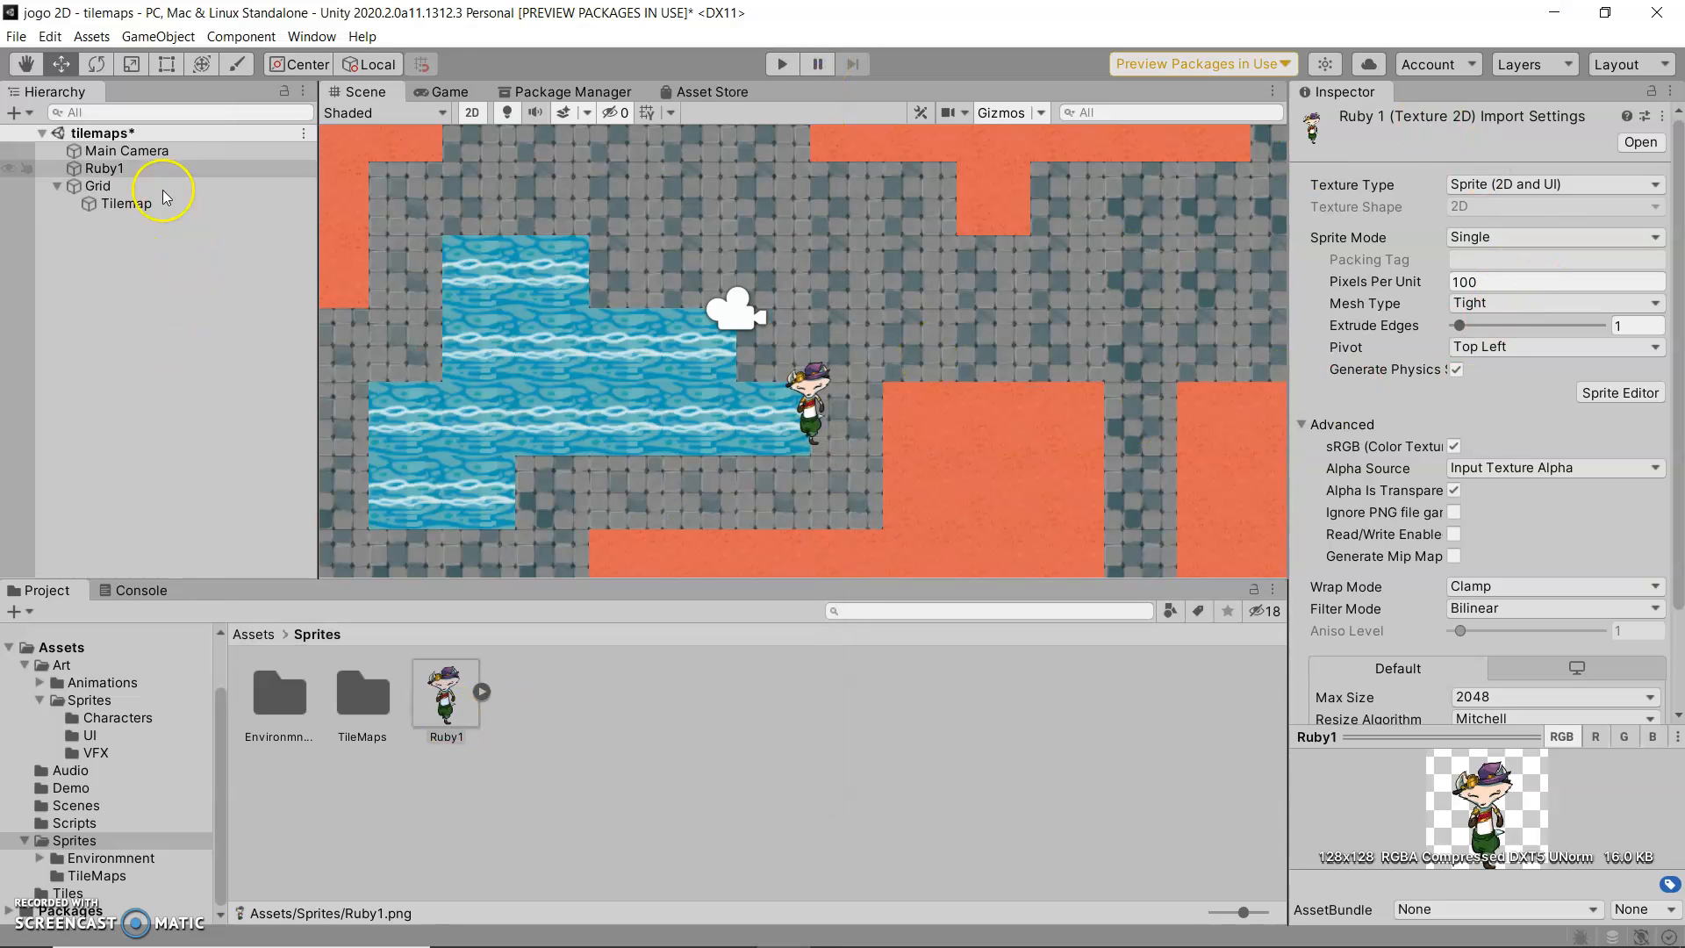
- Try rotating Ruby1 about its Z axis to test the pivot, and undo the rotation
{"action": "left_click", "coordinate": [130, 169]}
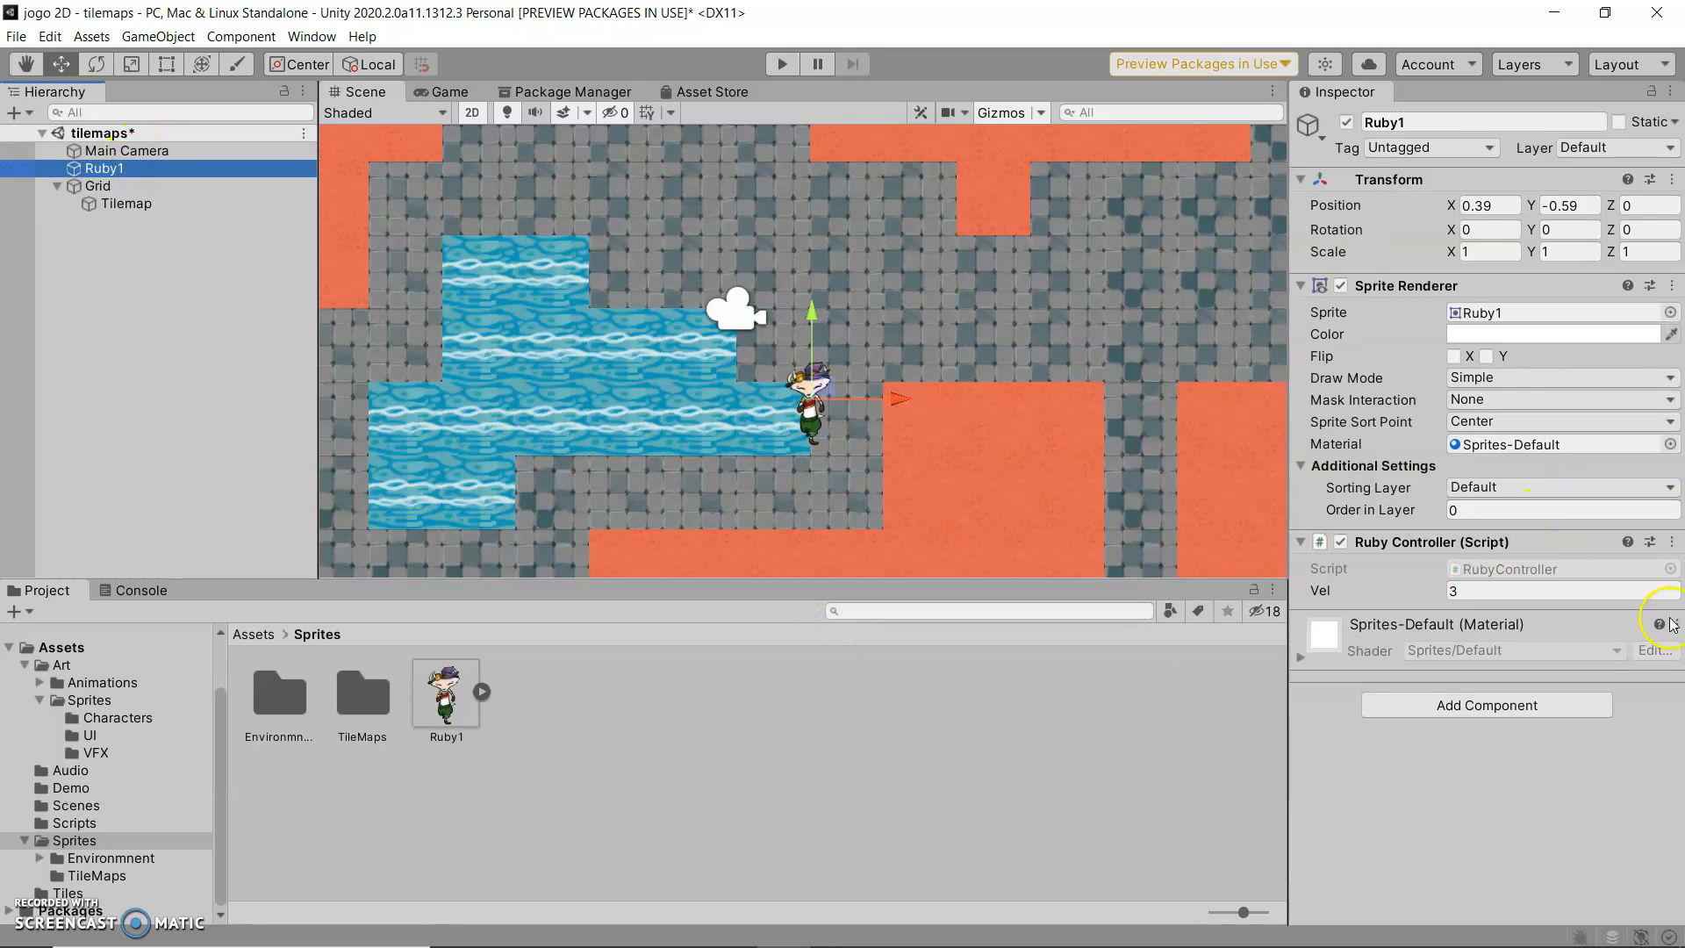
{"action": "left_click_drag", "start_coordinate": [1619, 230], "coordinate": [169, 189]}
{"action": "key", "text": "ctrl+z"}
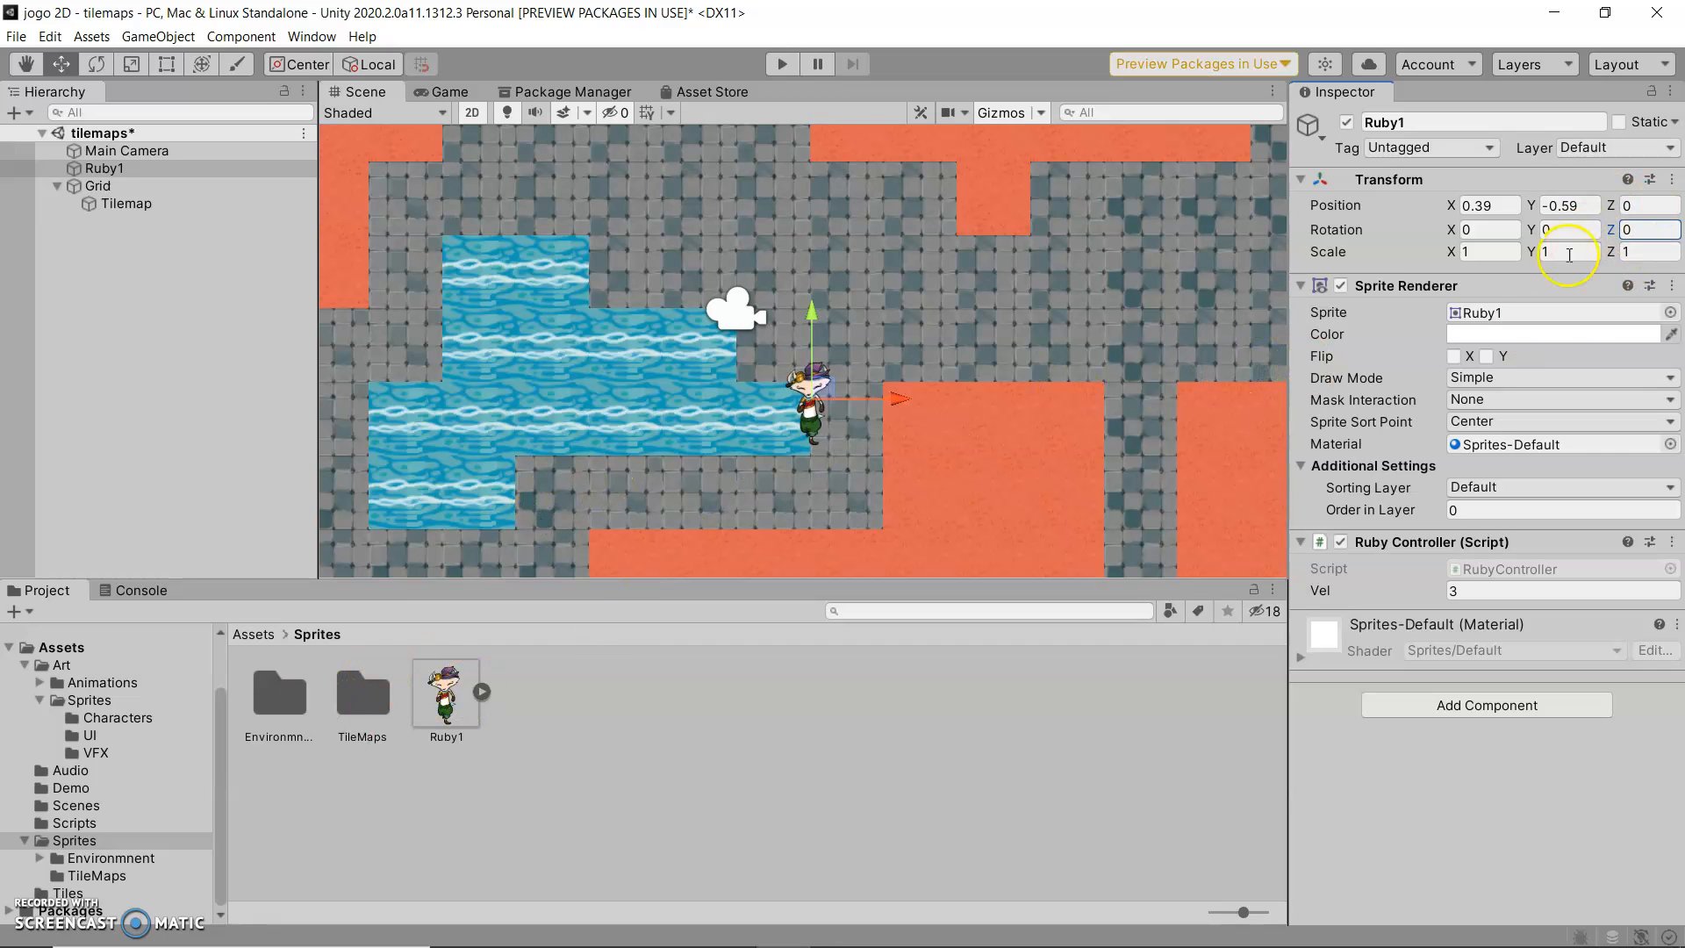
- Set the Ruby1 sprite's pivot to Center in the Sprite Editor and apply the change
{"action": "left_click", "coordinate": [430, 689]}
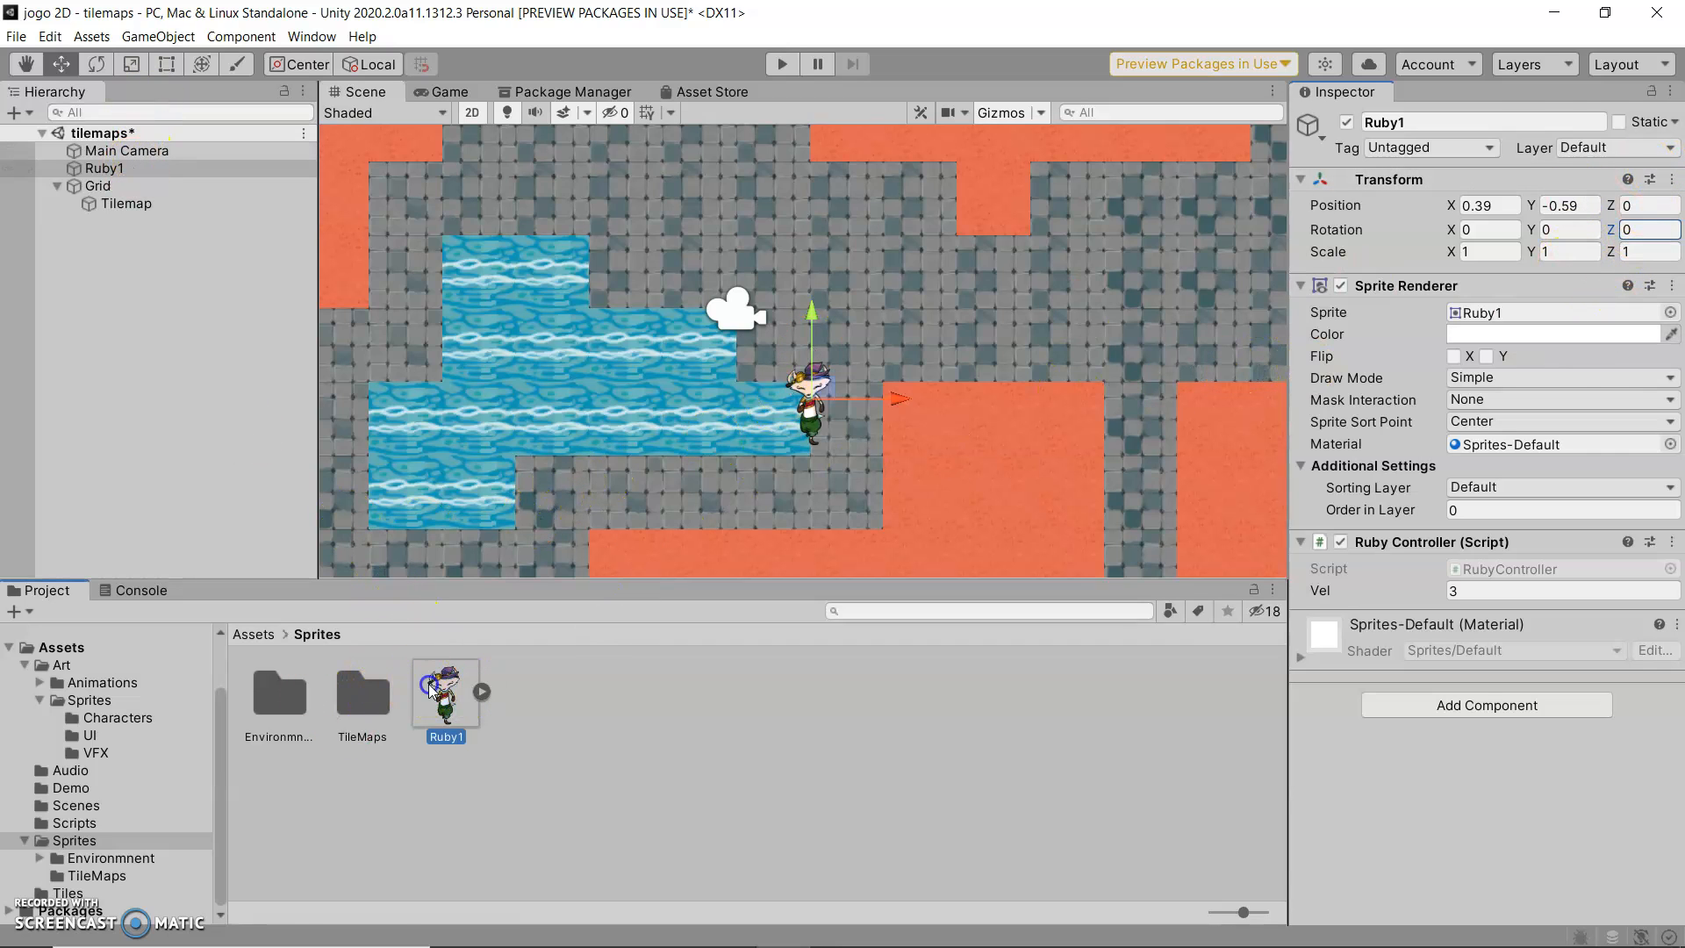
{"action": "left_click", "coordinate": [1623, 393]}
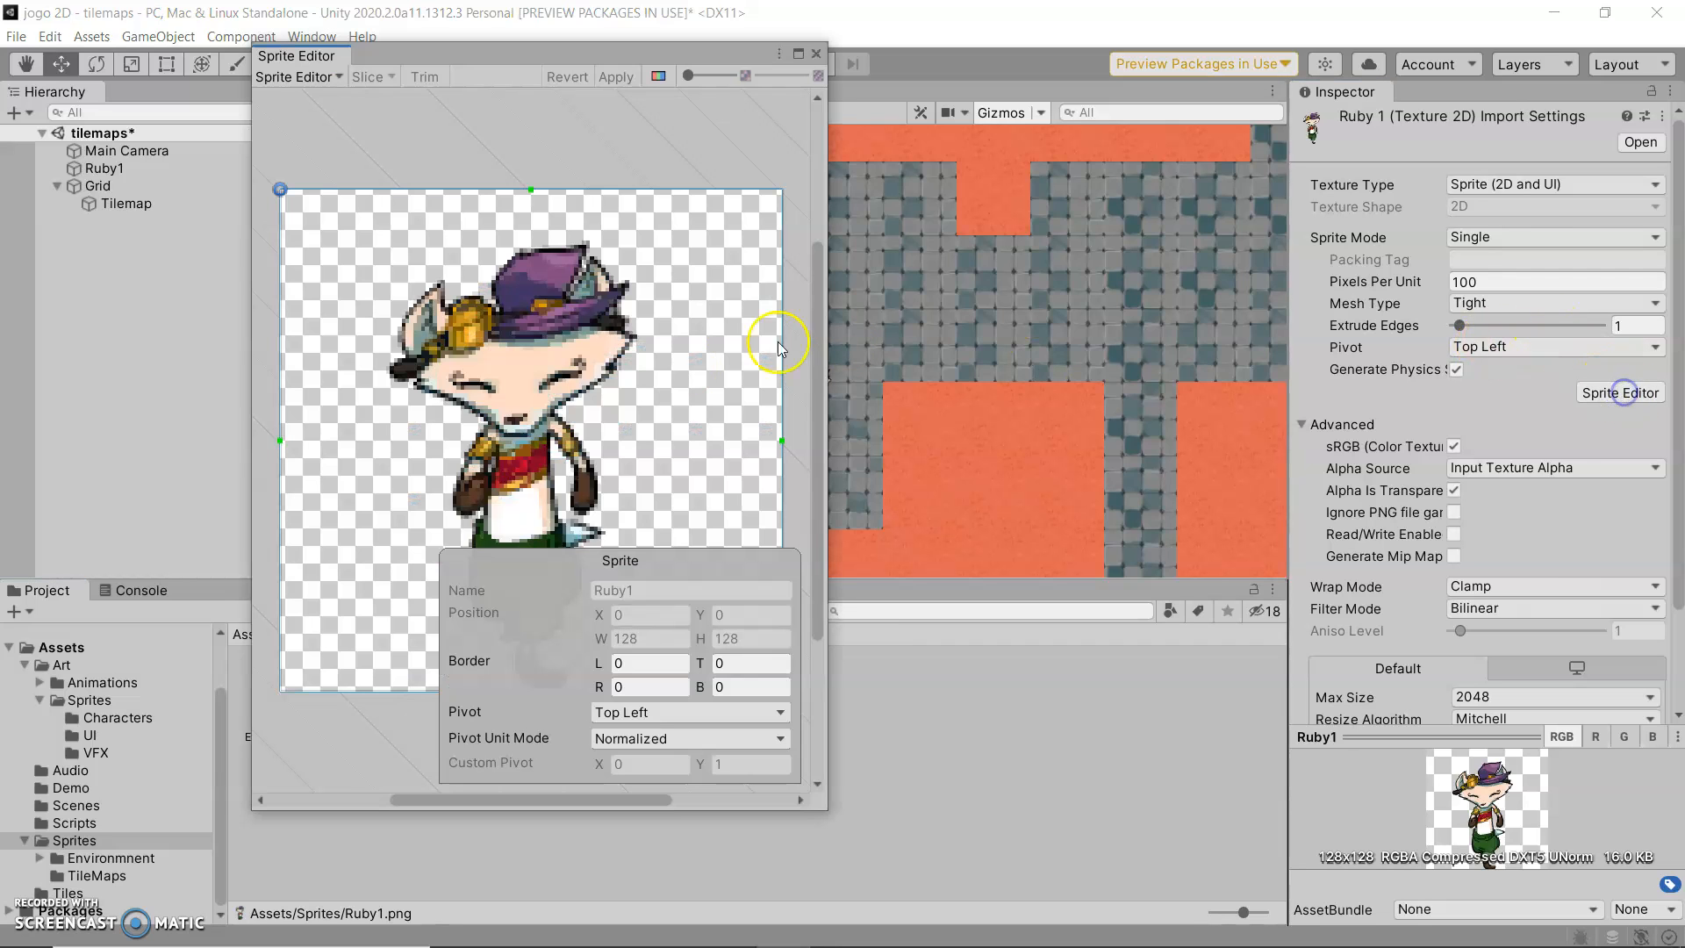
{"action": "left_click", "coordinate": [654, 740]}
{"action": "left_click", "coordinate": [654, 740]}
{"action": "left_click", "coordinate": [639, 712]}
{"action": "left_click", "coordinate": [658, 737]}
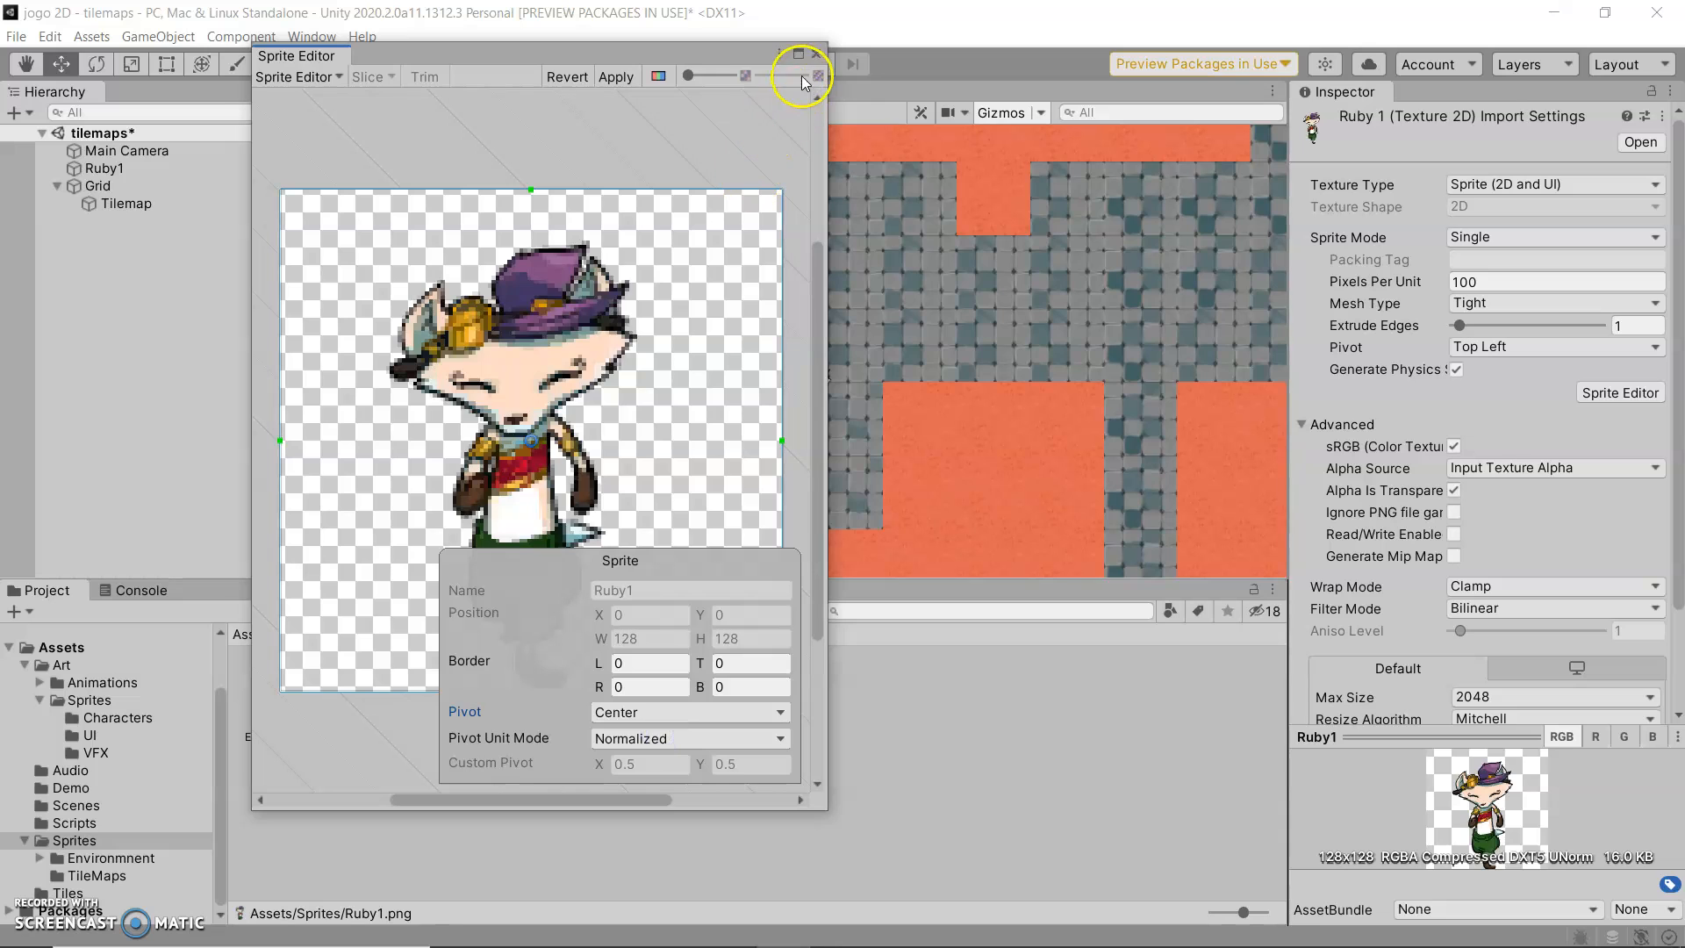
{"action": "left_click", "coordinate": [816, 54]}
{"action": "left_click", "coordinate": [890, 525]}
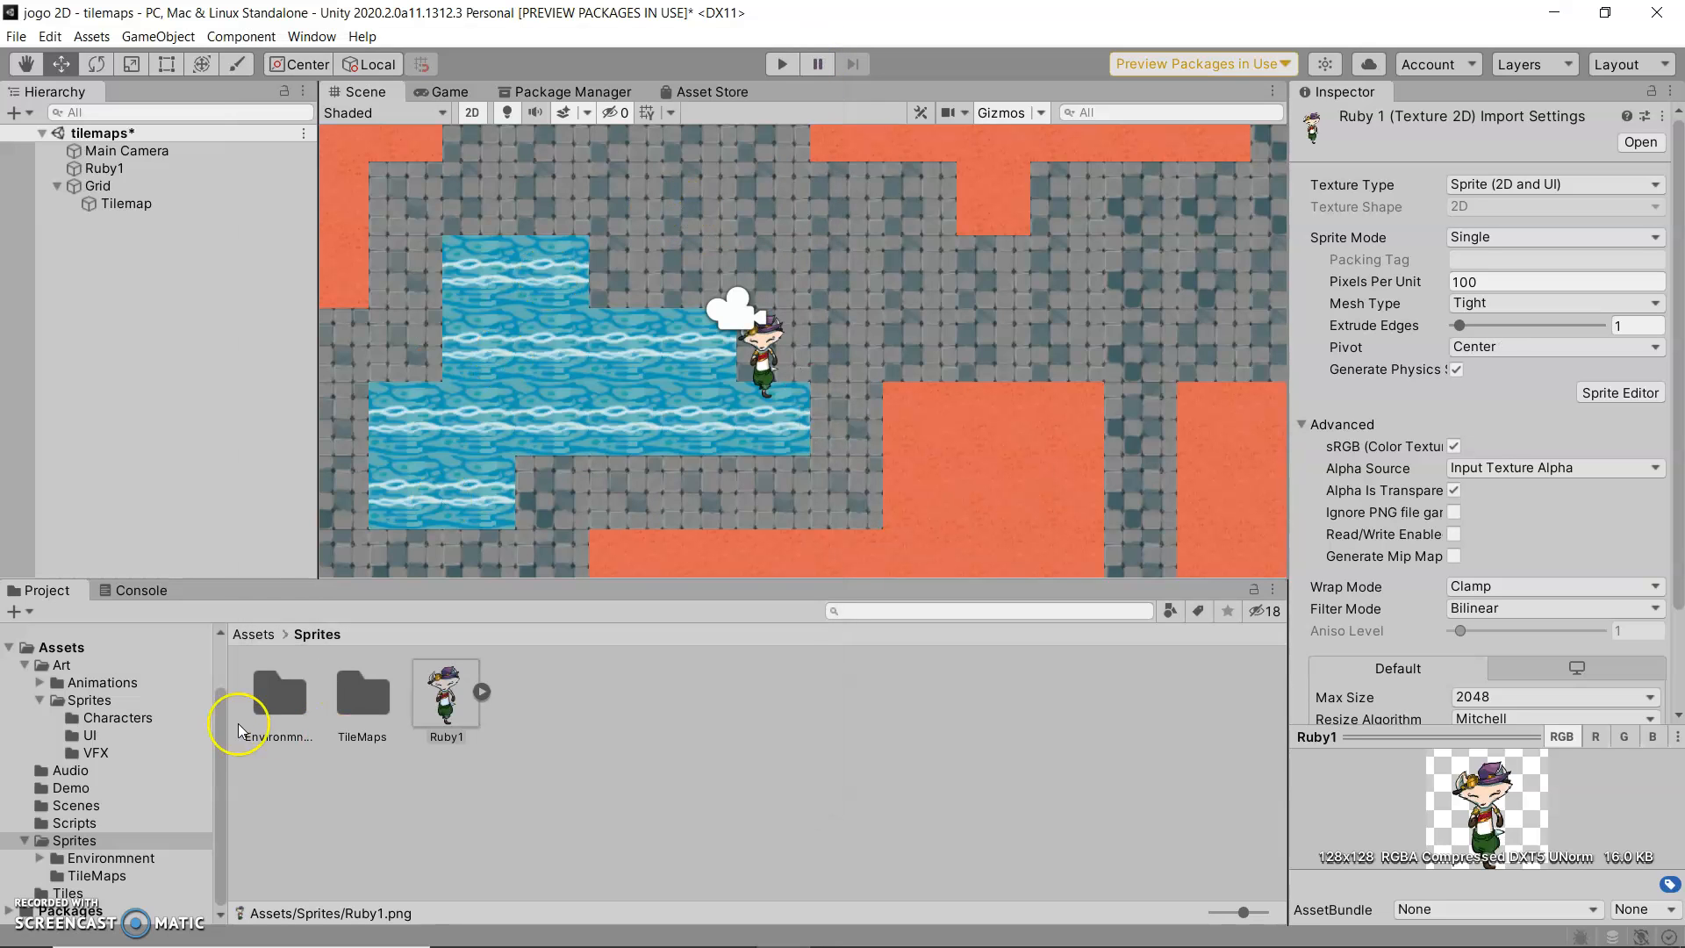
- Add the TreeBig2 sprite from the Environmnent folder to the scene and move it to about X 2.47, Y 1.27
{"action": "left_click", "coordinate": [104, 857]}
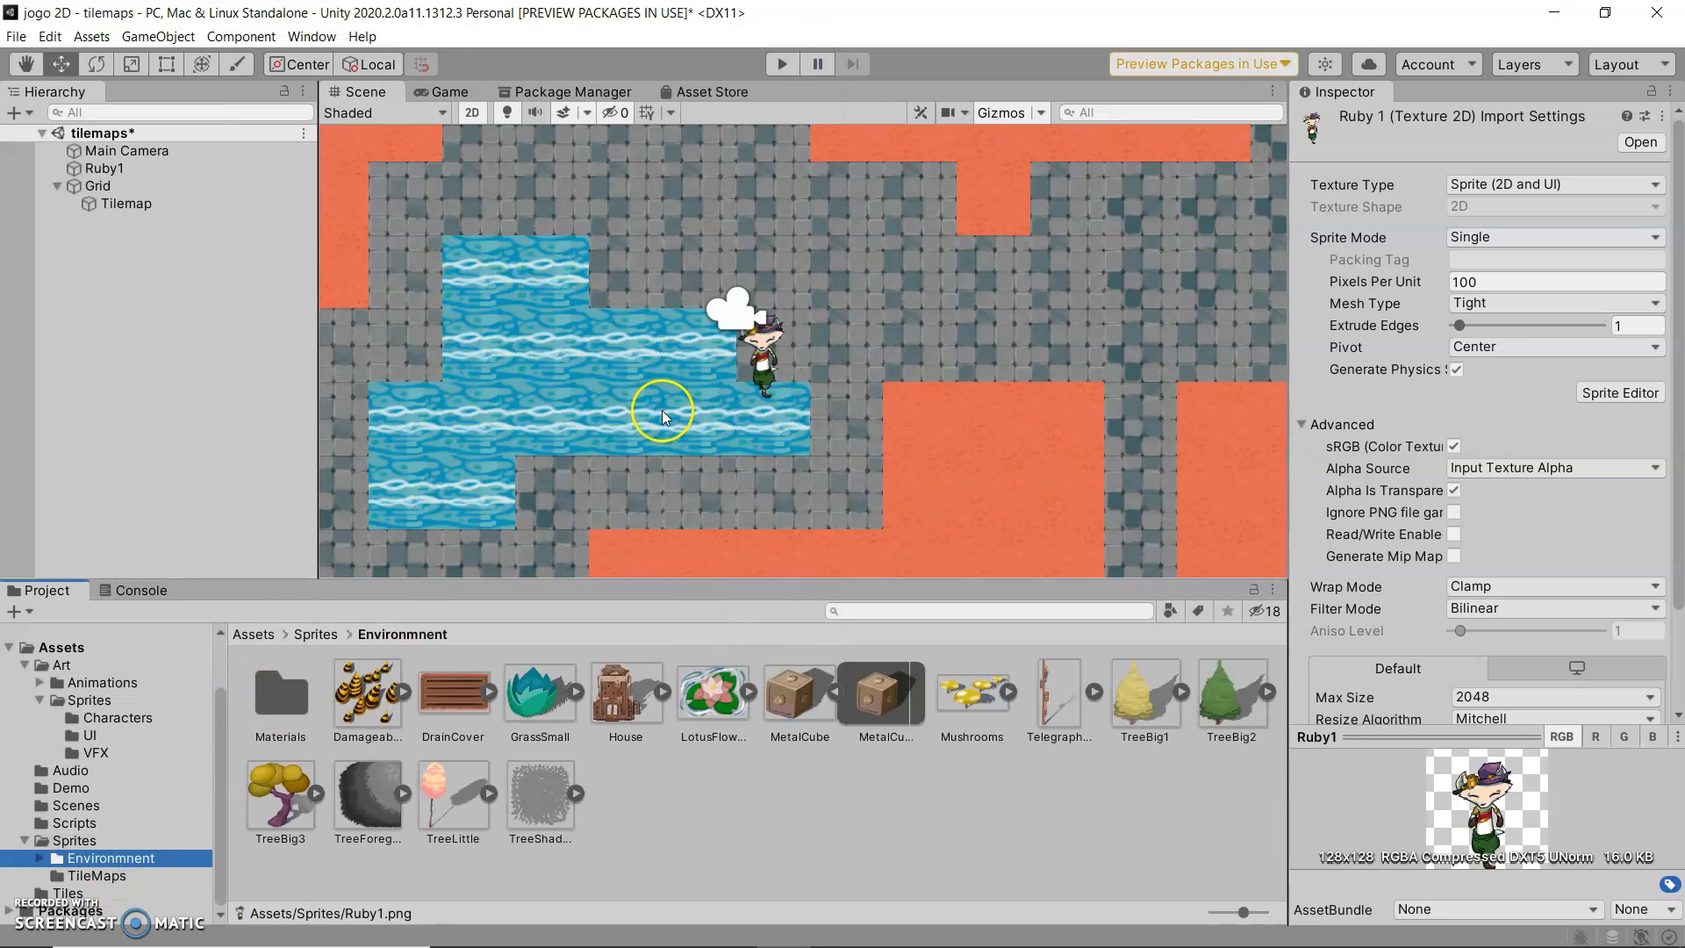
{"action": "left_click_drag", "start_coordinate": [1157, 670], "coordinate": [890, 409]}
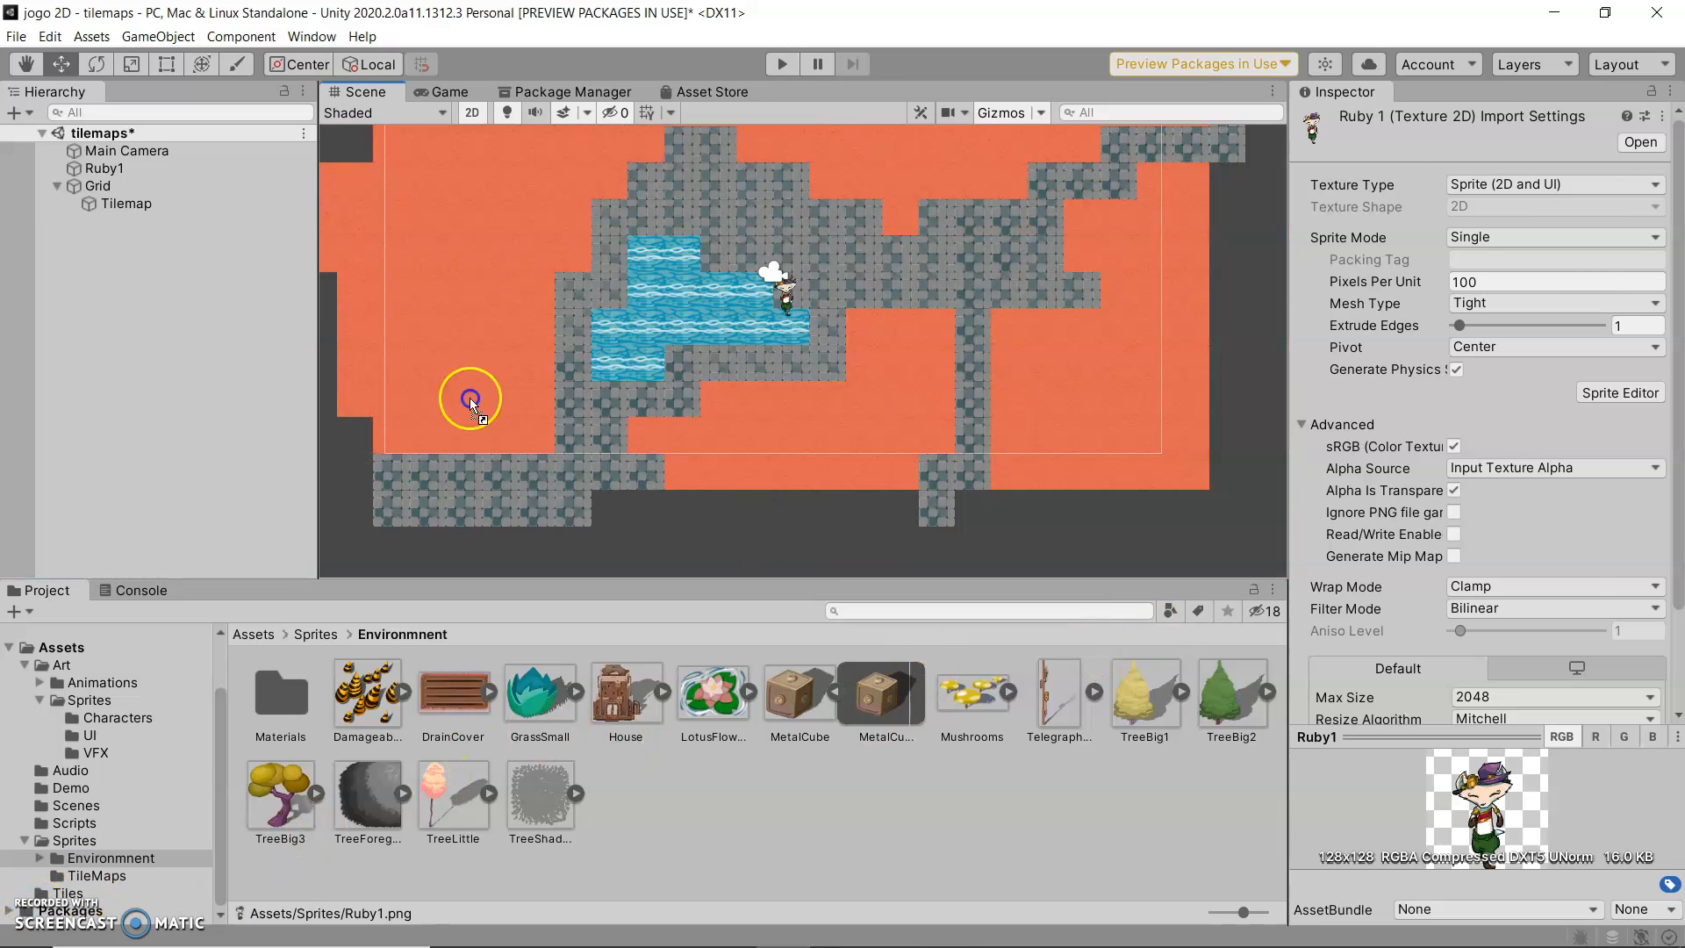
{"action": "left_click_drag", "start_coordinate": [470, 398], "coordinate": [182, 296]}
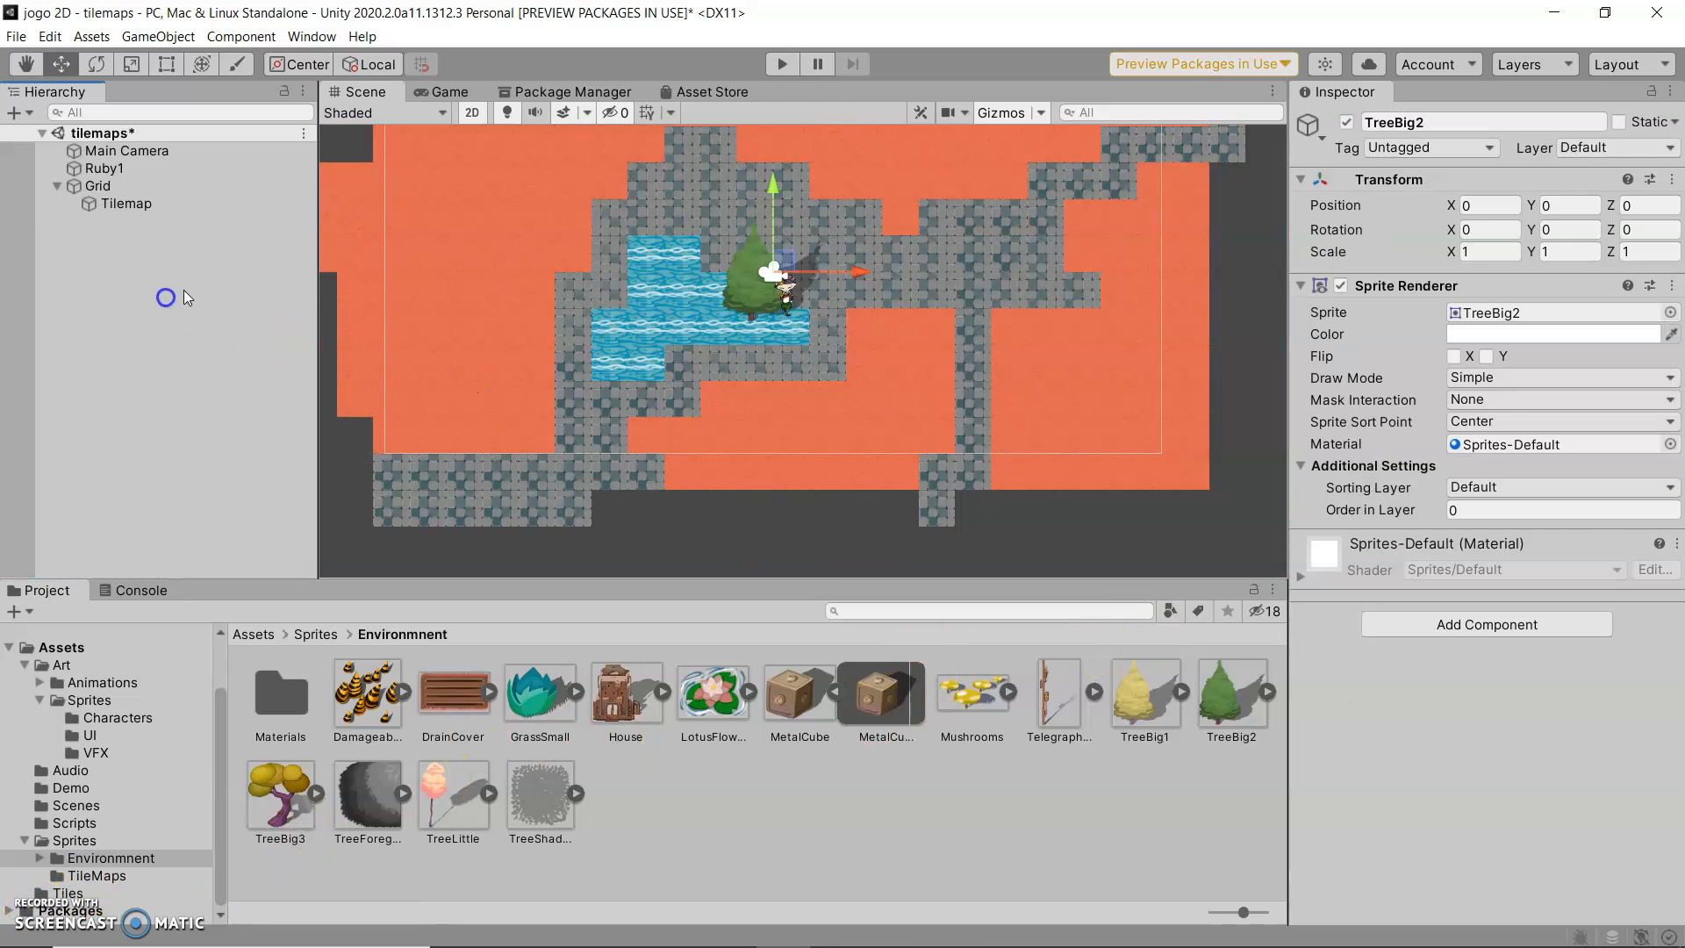
{"action": "left_click_drag", "start_coordinate": [786, 264], "coordinate": [869, 237]}
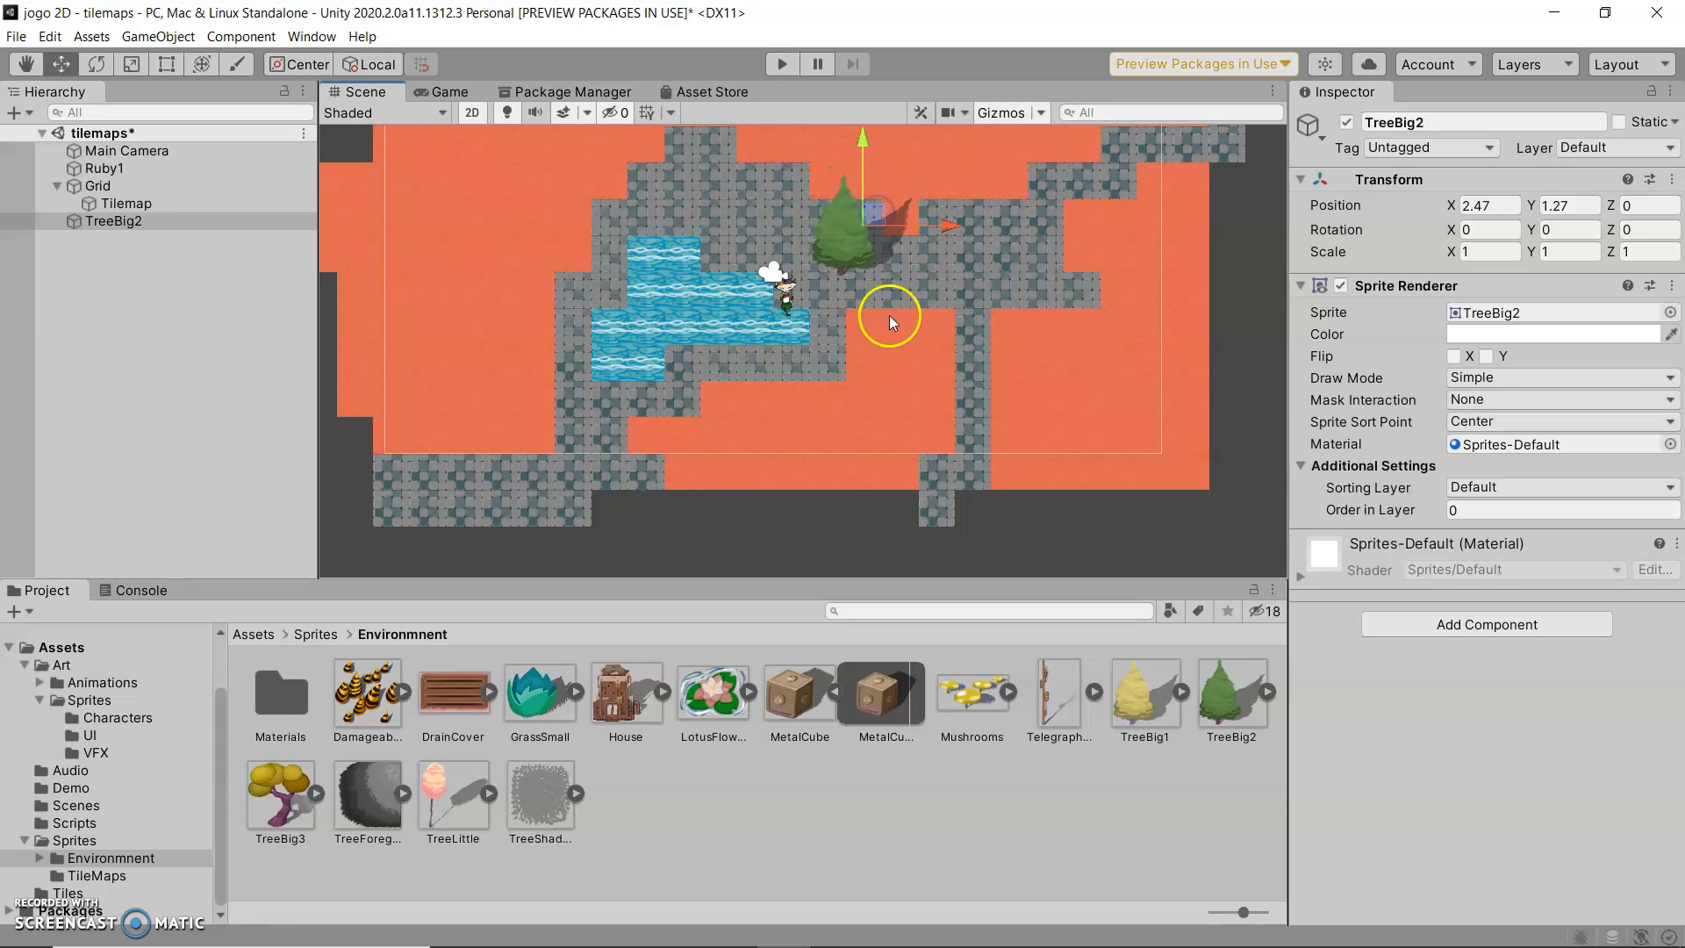
- Move Ruby1 around below the tree to test their overlap, leaving it at about X 0.72, Y -1.14
{"action": "scroll", "coordinate": [904, 316], "scroll_direction": "up", "scroll_amount": 2}
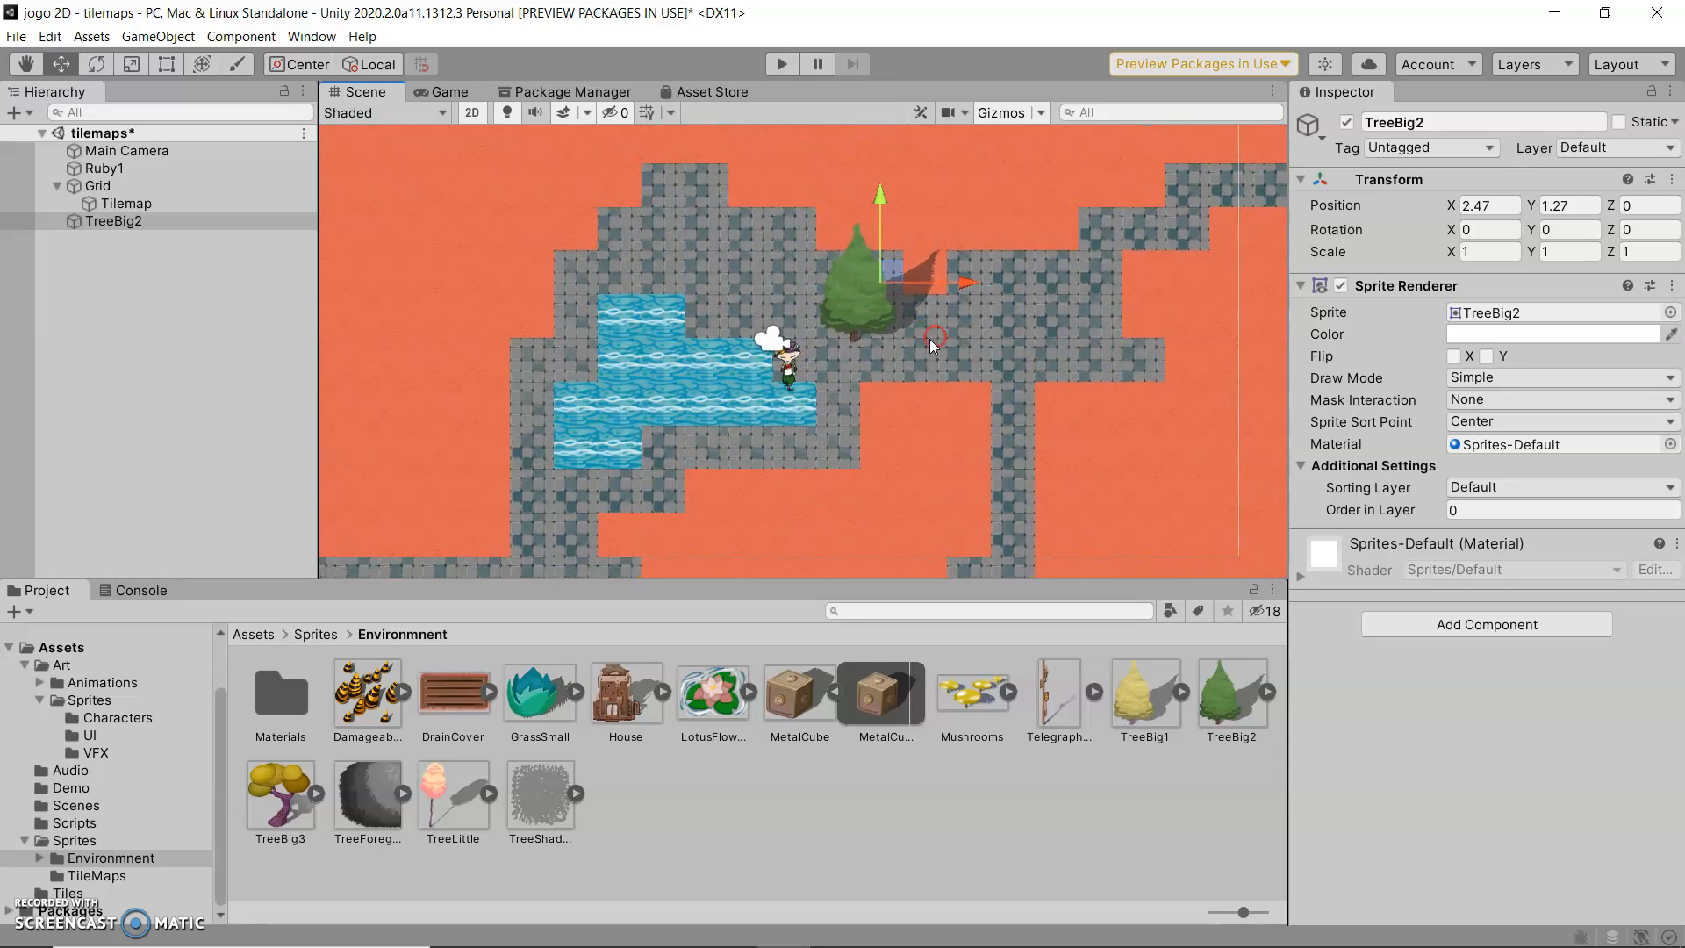
{"action": "left_click", "coordinate": [785, 349]}
{"action": "left_click_drag", "start_coordinate": [790, 333], "coordinate": [823, 364]}
{"action": "left_click", "coordinate": [805, 352]}
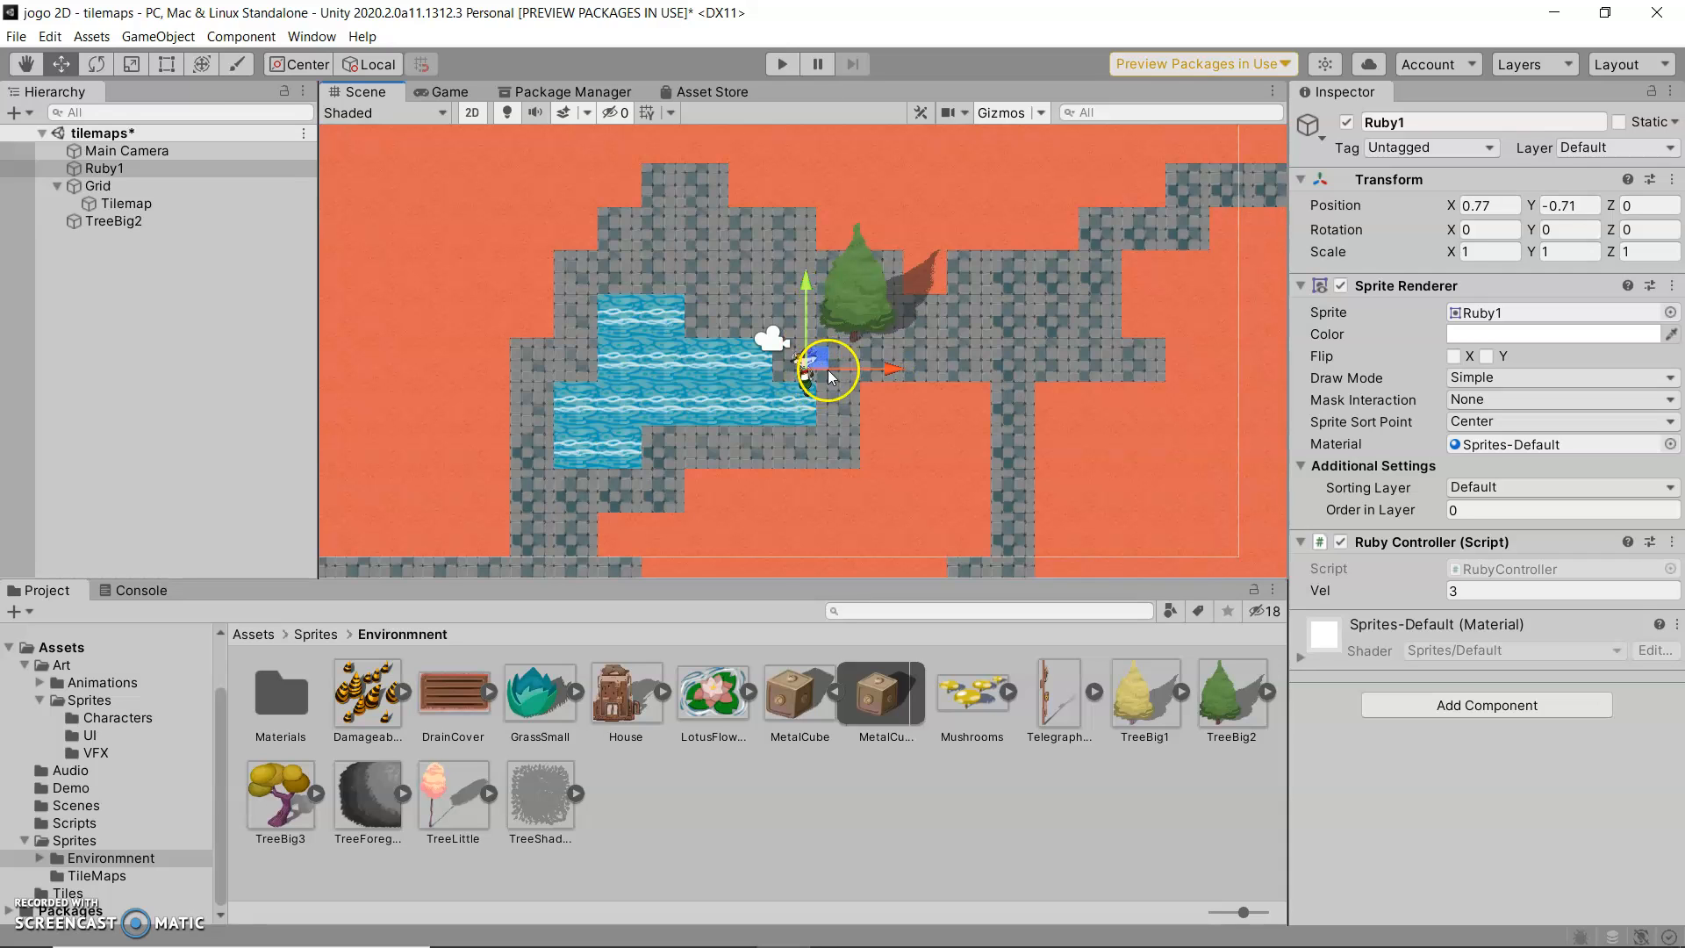
{"action": "left_click_drag", "start_coordinate": [805, 370], "coordinate": [841, 360]}
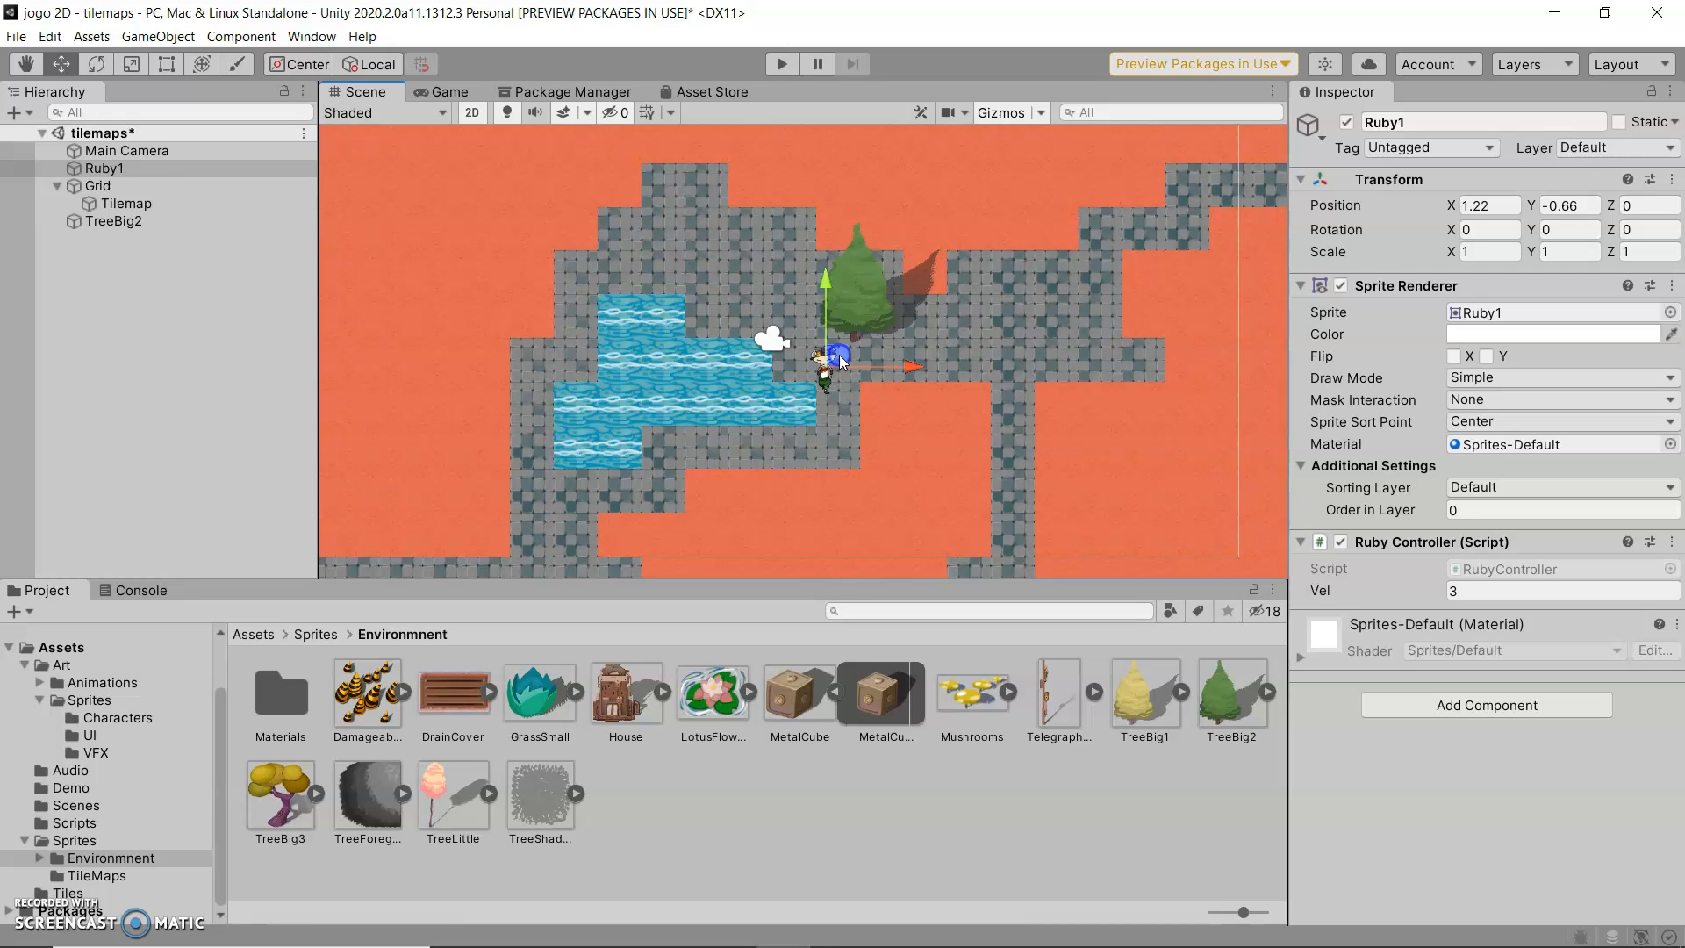
{"action": "left_click_drag", "start_coordinate": [831, 360], "coordinate": [803, 384]}
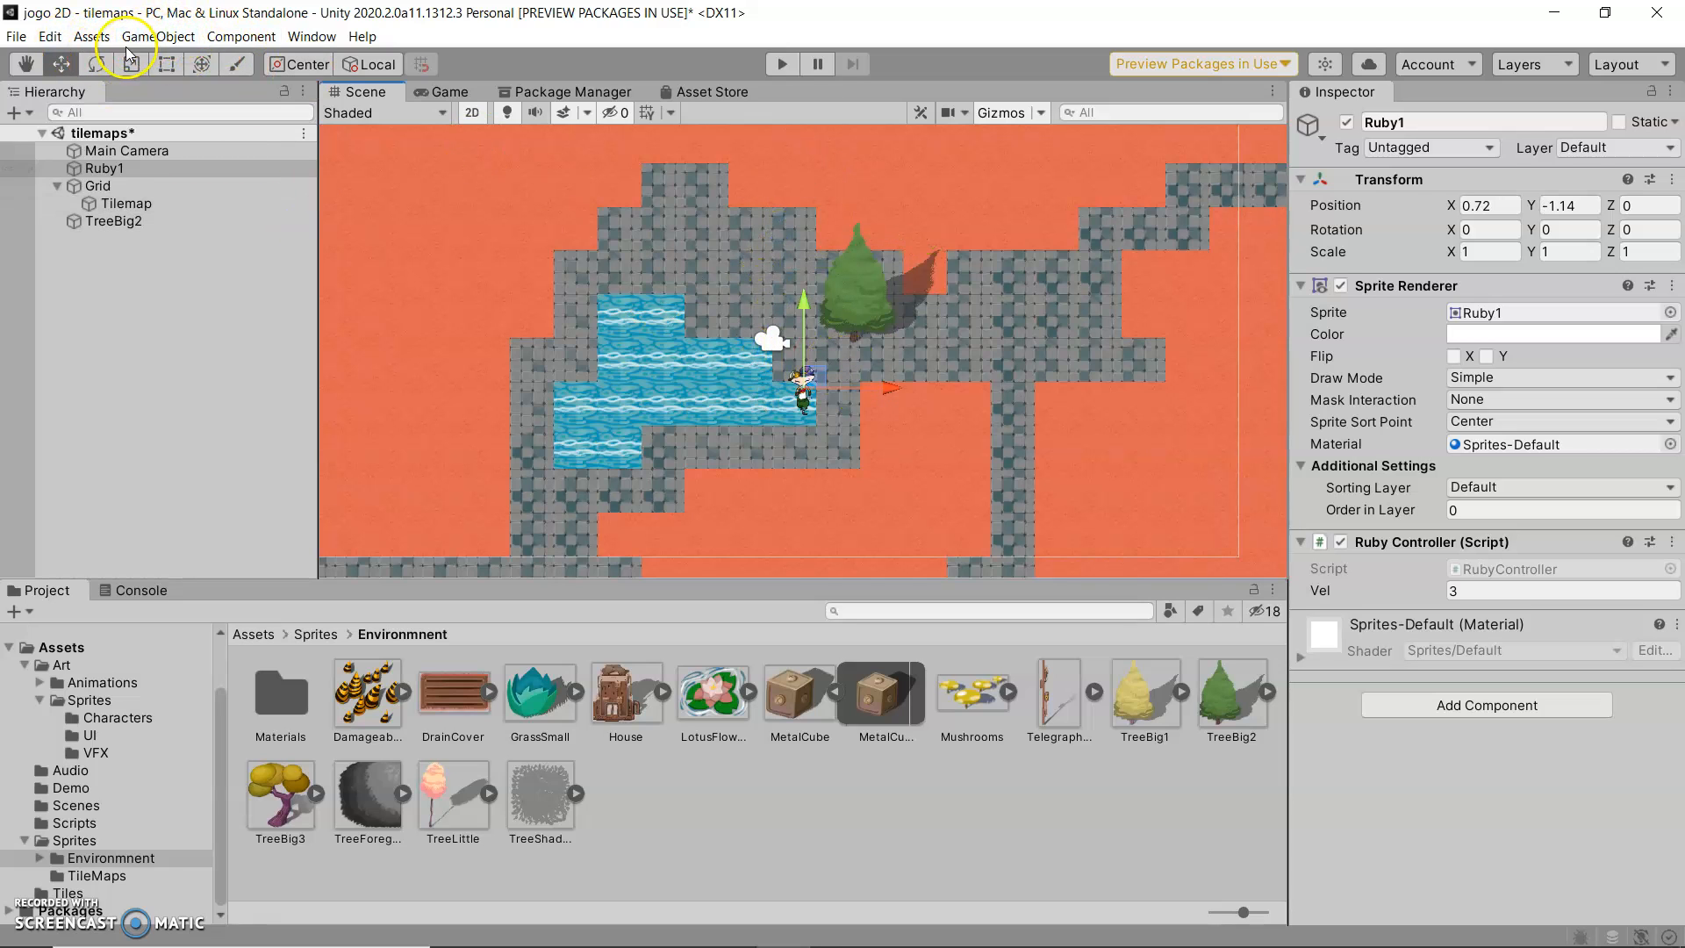
- Choose Custom Axis as the Transparency Sort Mode in the project's Graphics settings and check the sort axis Y value
{"action": "left_click", "coordinate": [50, 36]}
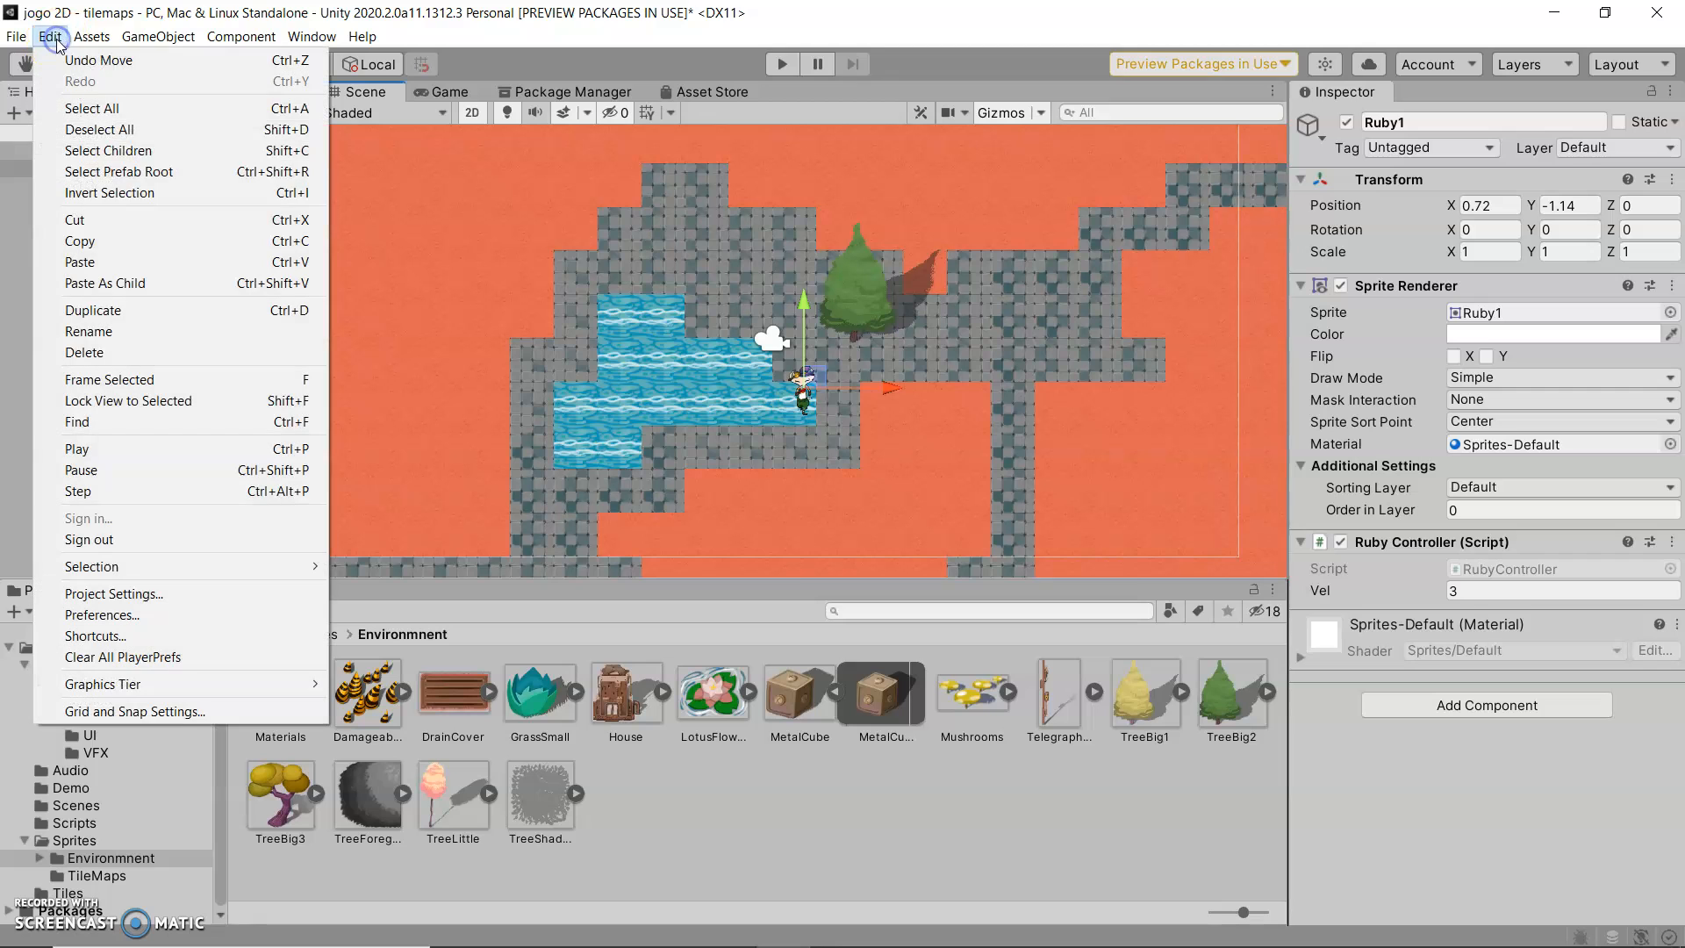
{"action": "left_click", "coordinate": [141, 597]}
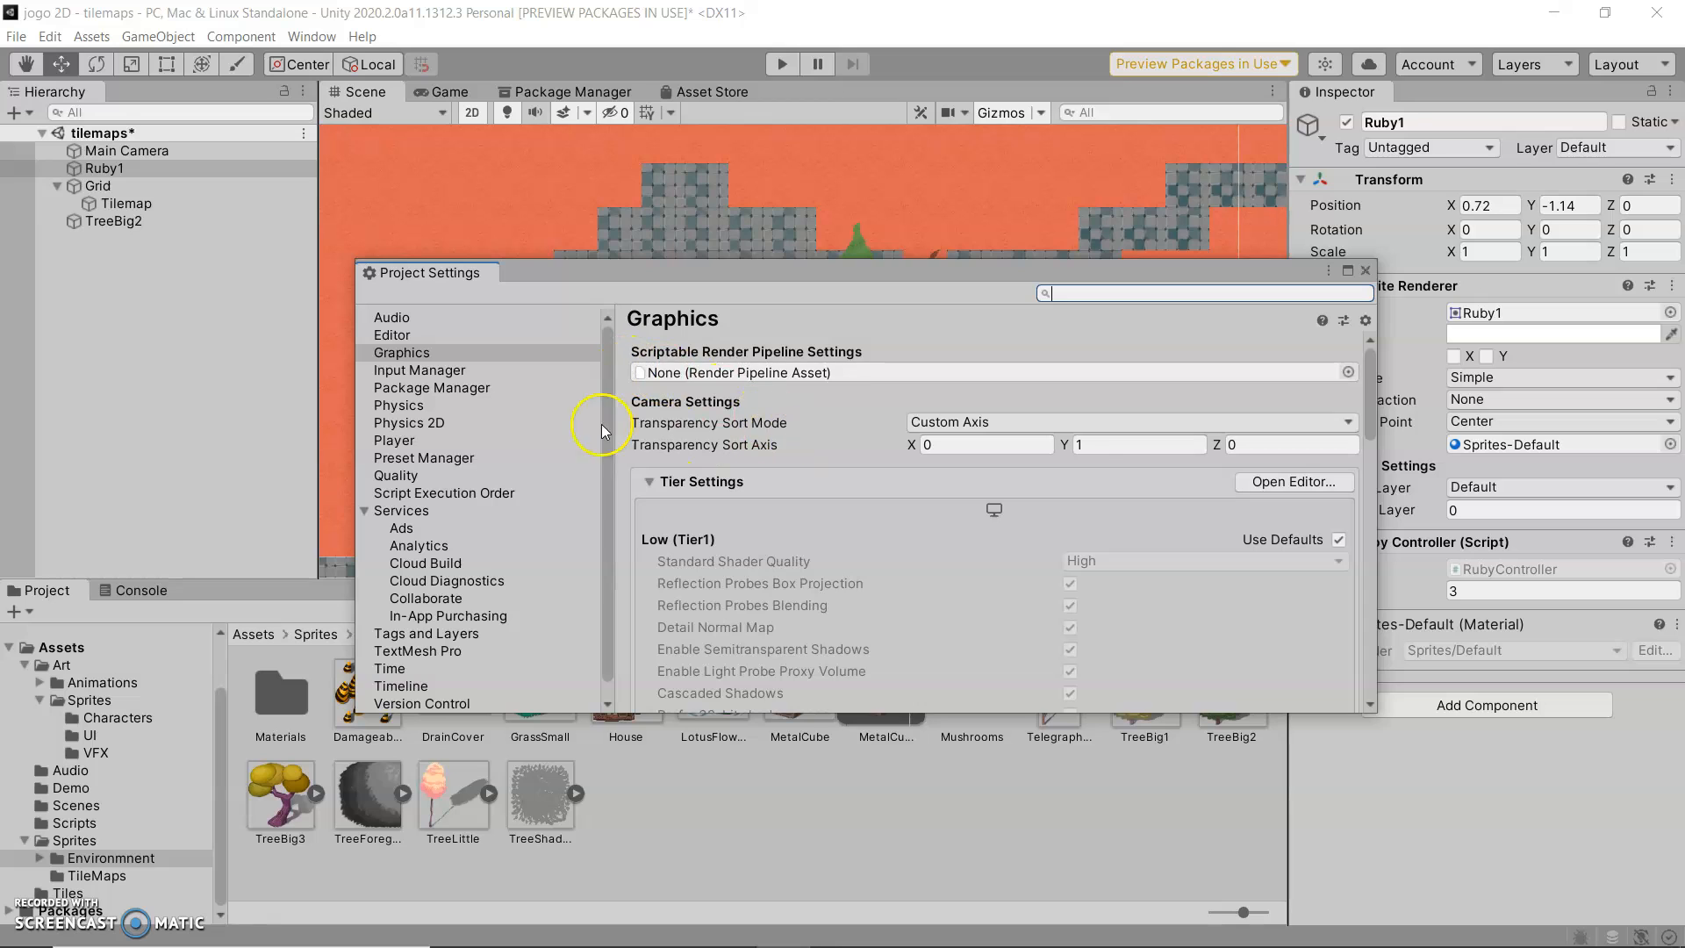
{"action": "left_click", "coordinate": [1100, 422]}
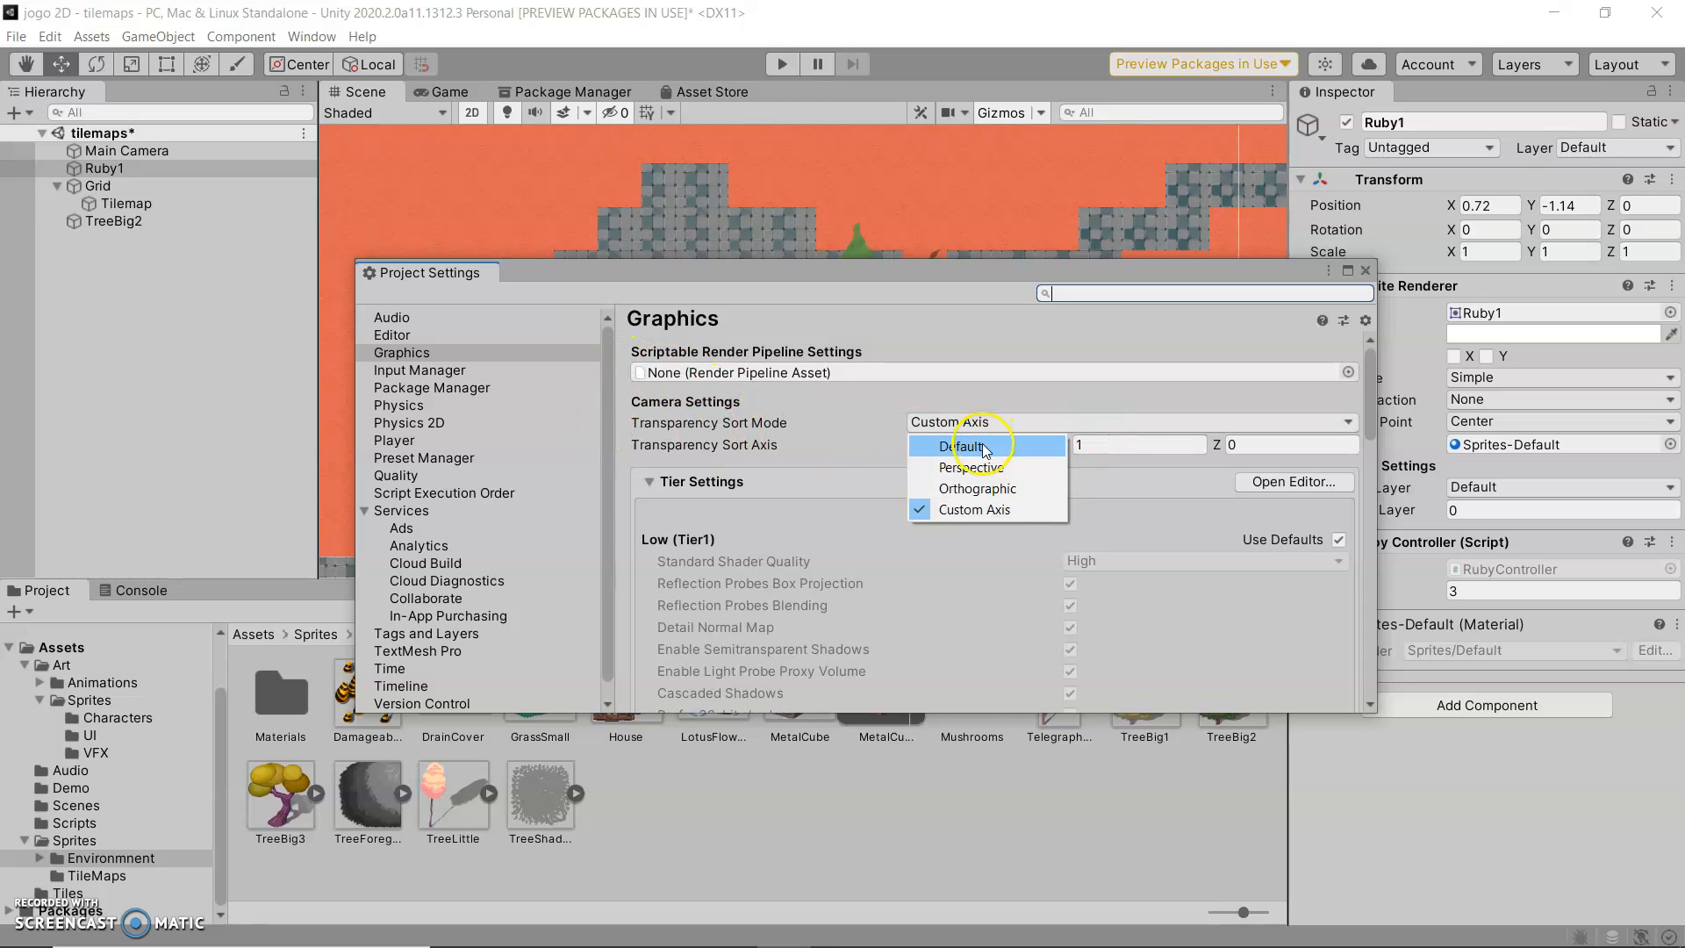
{"action": "left_click", "coordinate": [980, 516]}
{"action": "left_click", "coordinate": [1107, 443]}
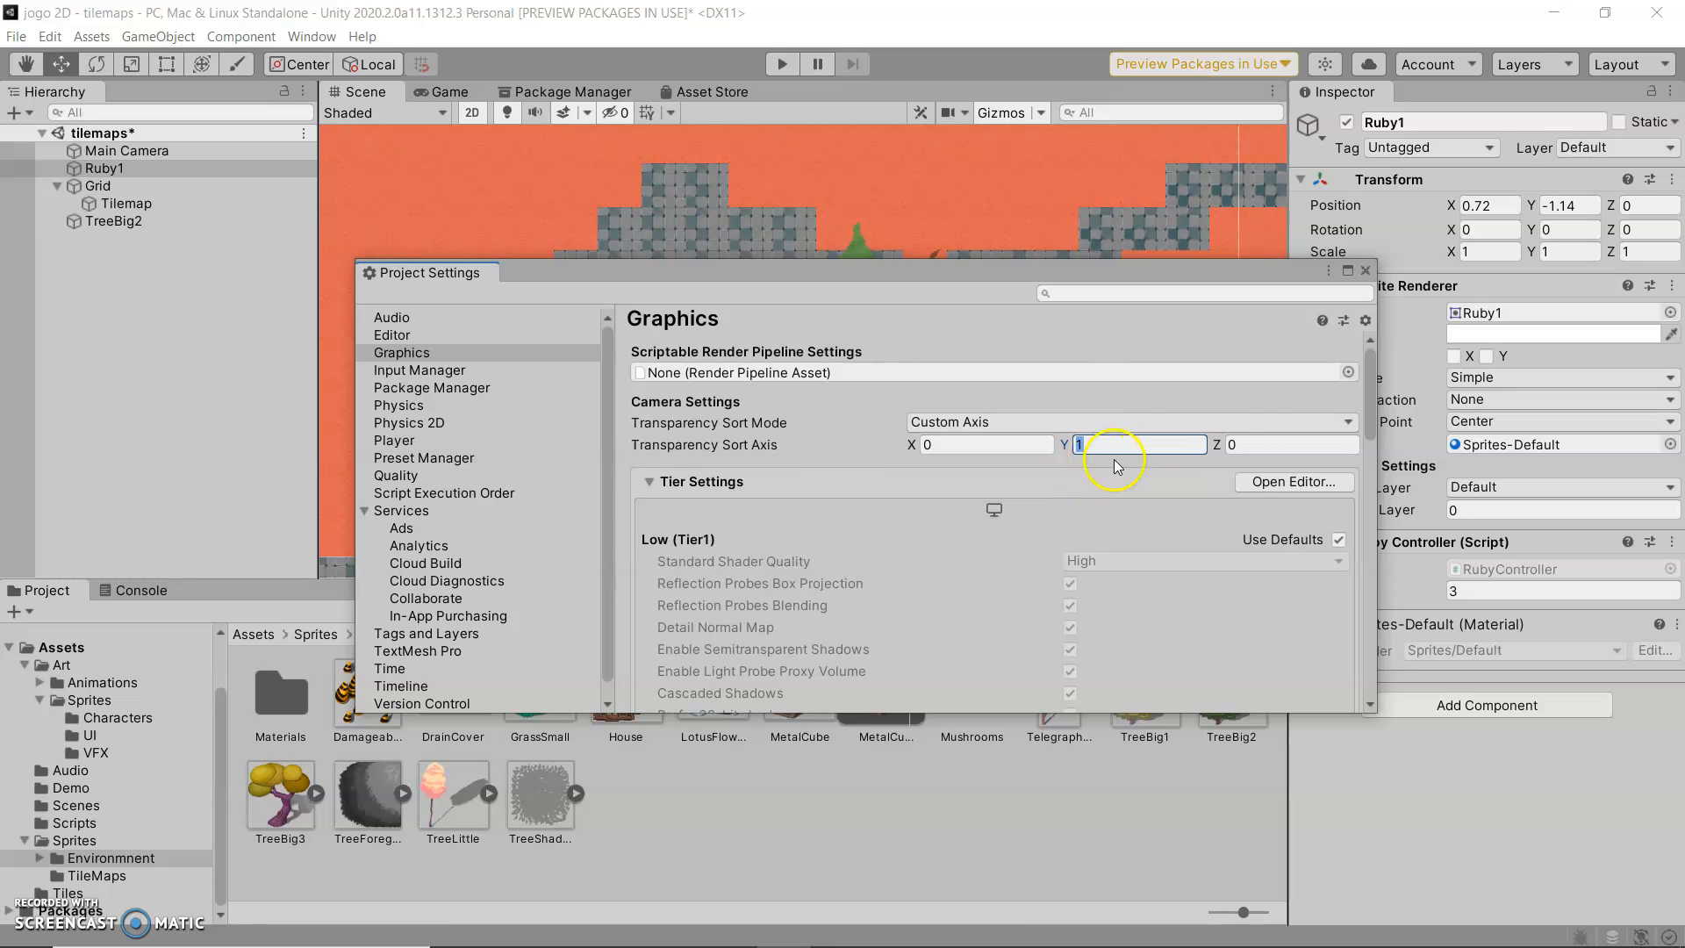
{"action": "left_click", "coordinate": [1367, 273]}
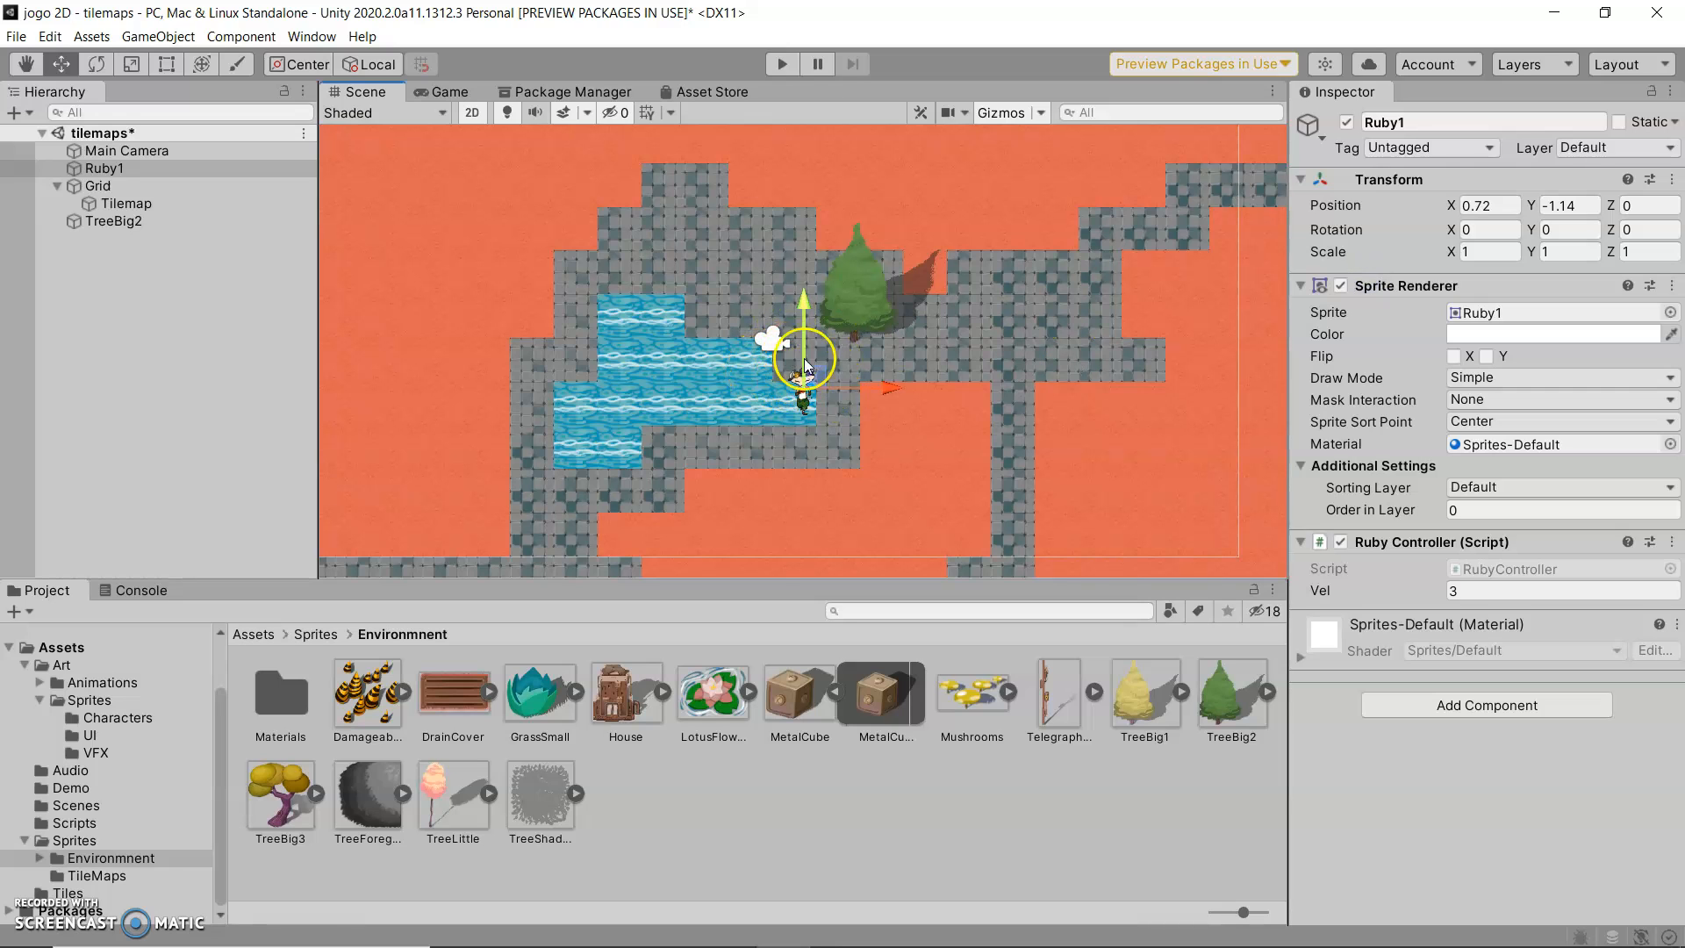
- Move Ruby1 up beside the tree's base to about X 0.59, Y 0.04, and select TreeBig2
{"action": "left_click_drag", "start_coordinate": [813, 377], "coordinate": [812, 329]}
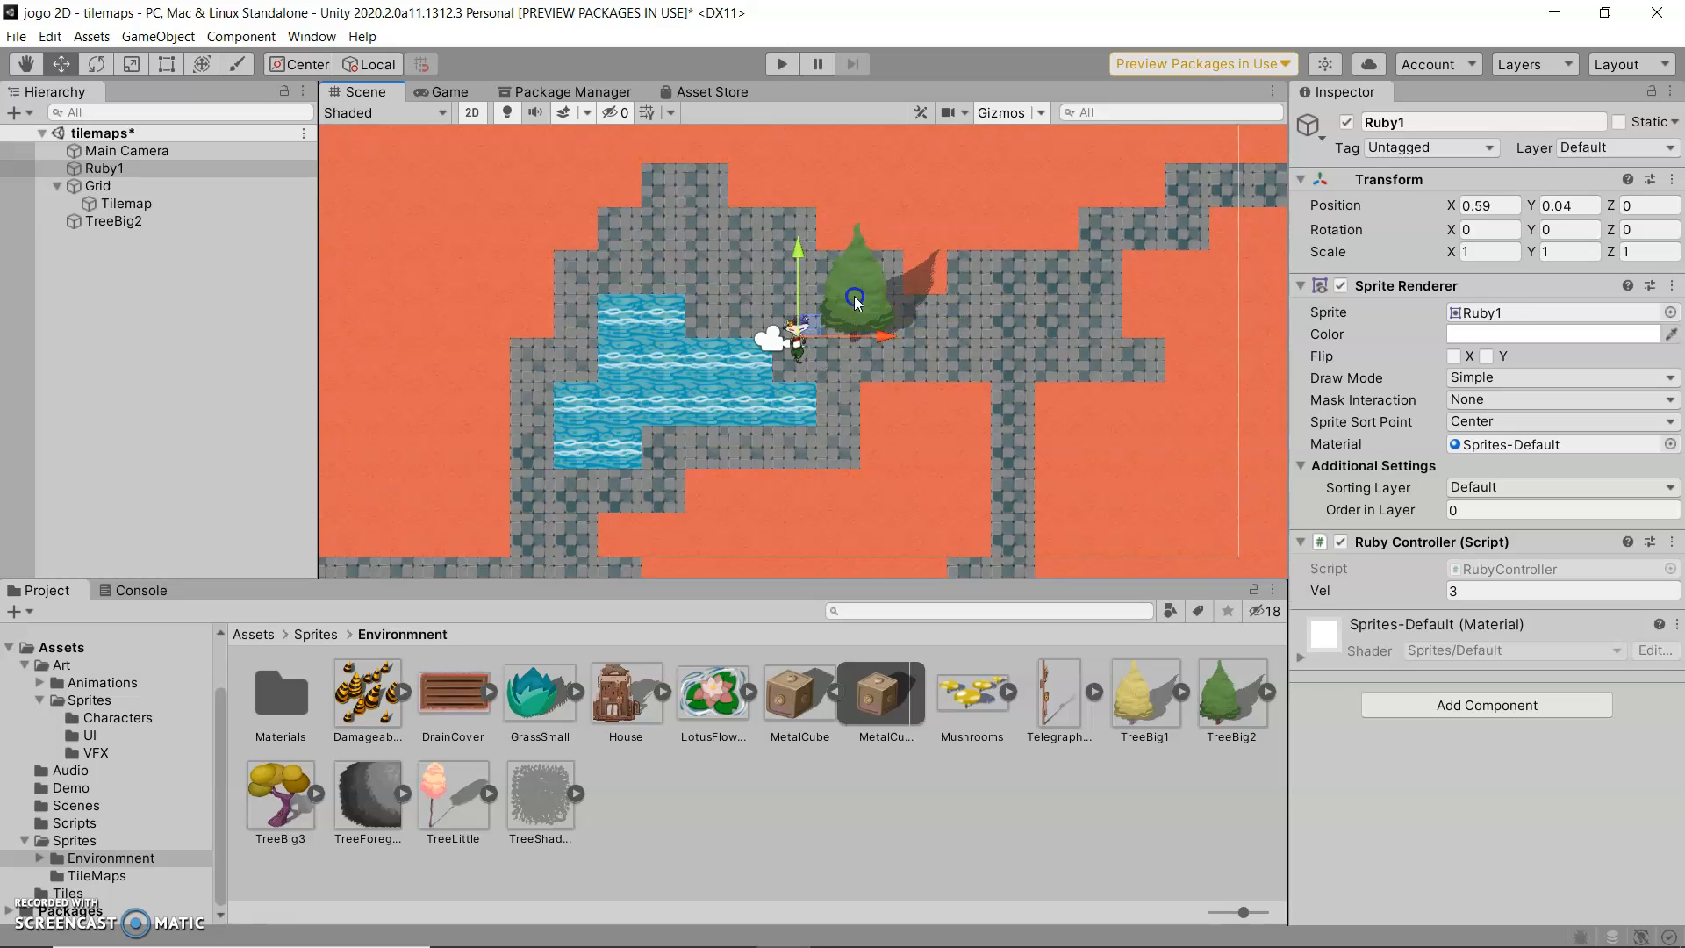
{"action": "left_click", "coordinate": [857, 301]}
{"action": "left_click", "coordinate": [839, 309]}
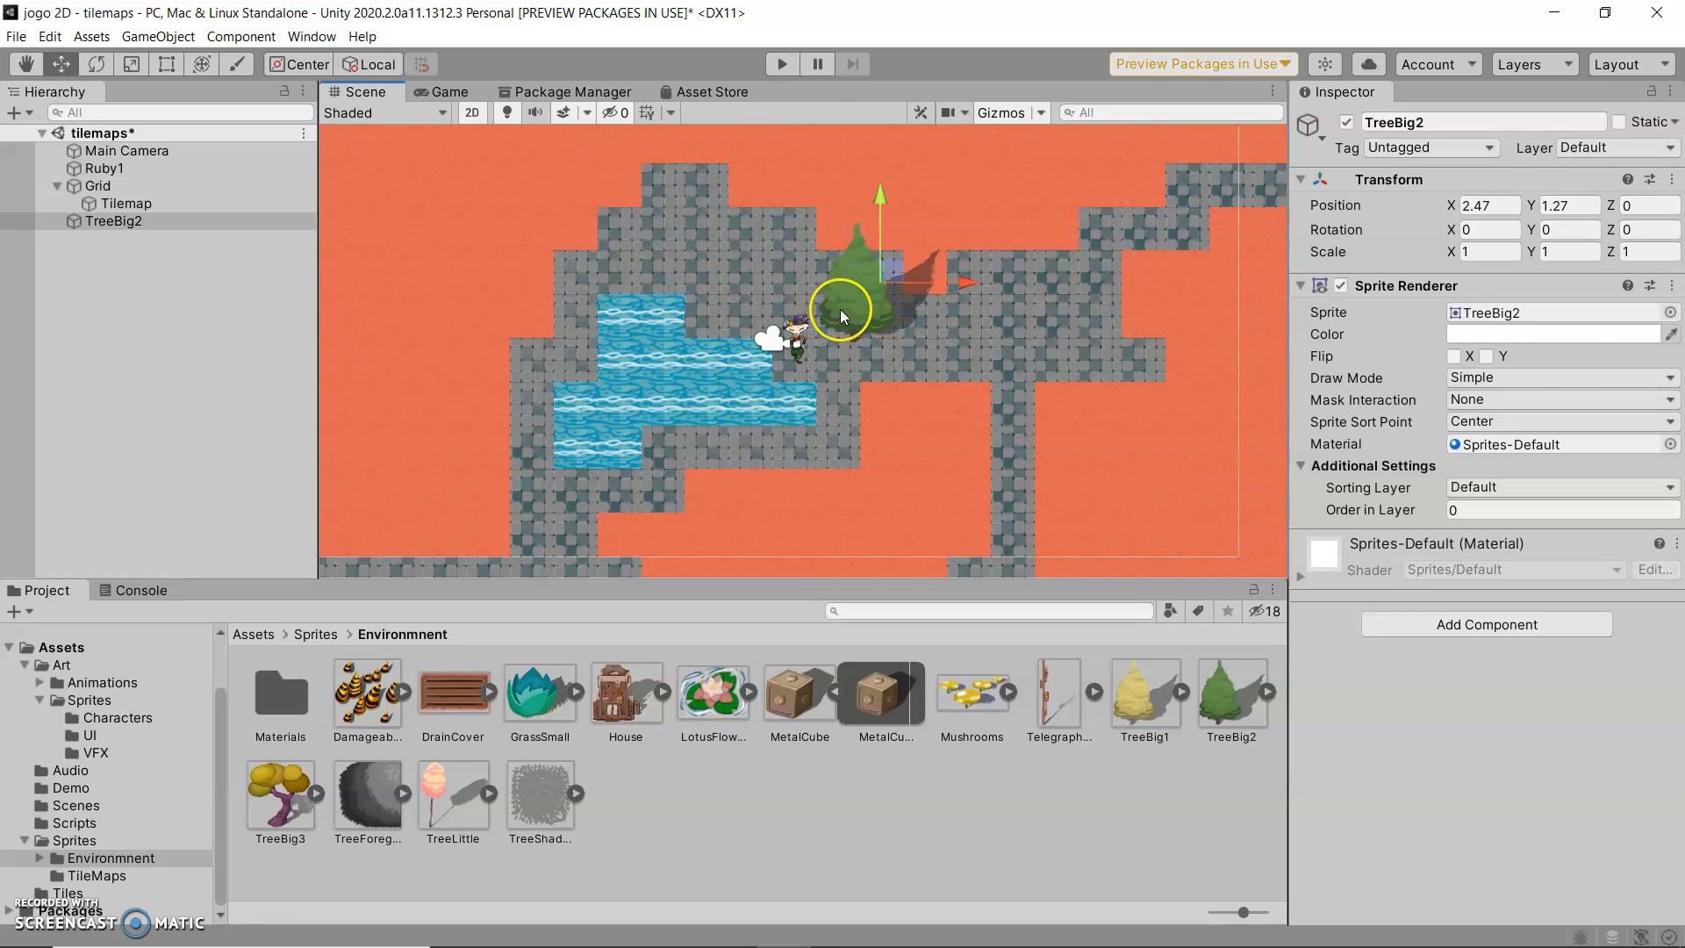
{"action": "left_click", "coordinate": [123, 222]}
{"action": "left_click", "coordinate": [855, 297]}
{"action": "left_click", "coordinate": [134, 226]}
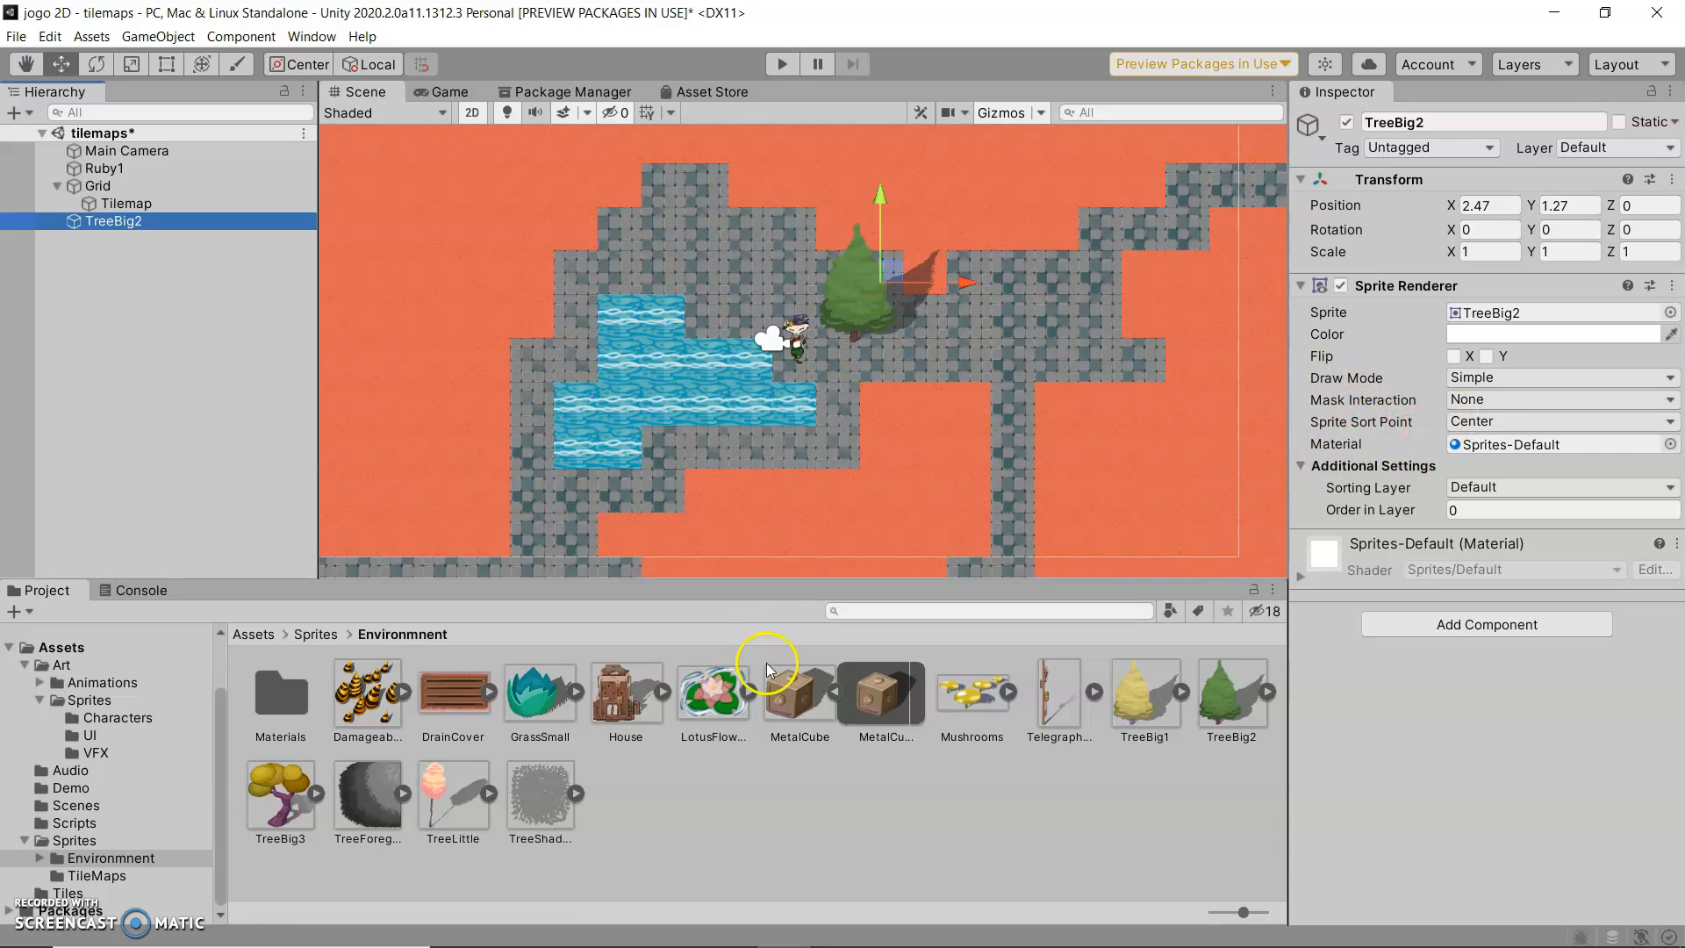
- Place the TreeBig2 sprite's custom pivot at the foot of the trunk, about X 0.277, Y 0.015, and apply it
{"action": "left_click", "coordinate": [1218, 702]}
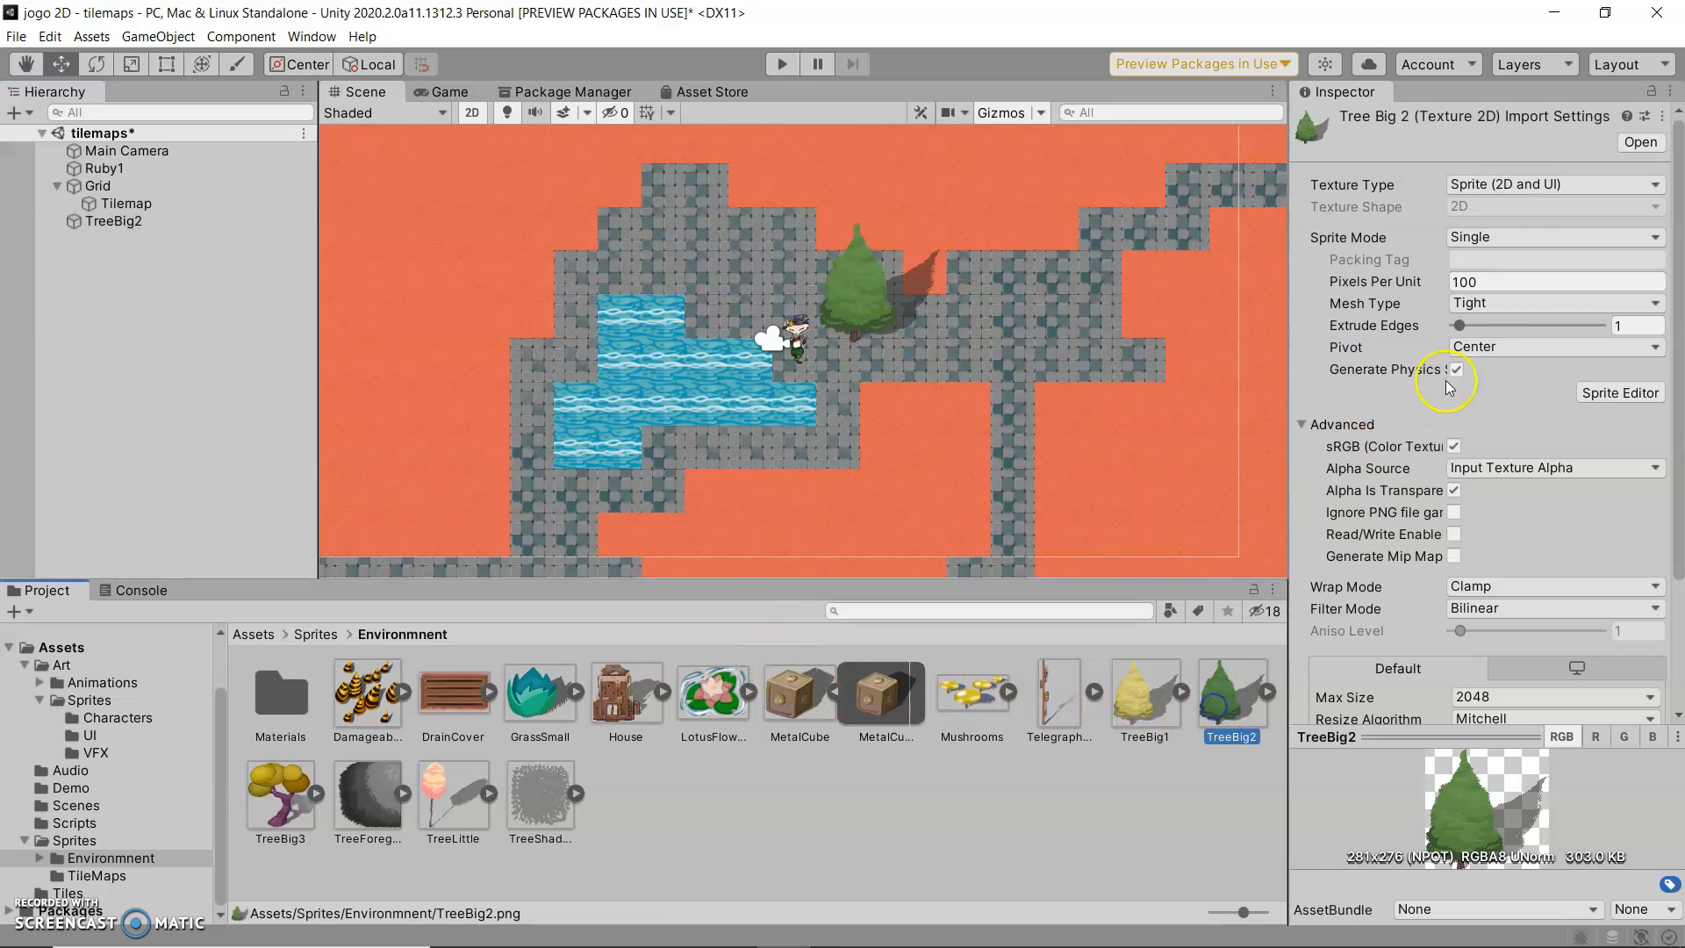
{"action": "left_click", "coordinate": [1620, 392]}
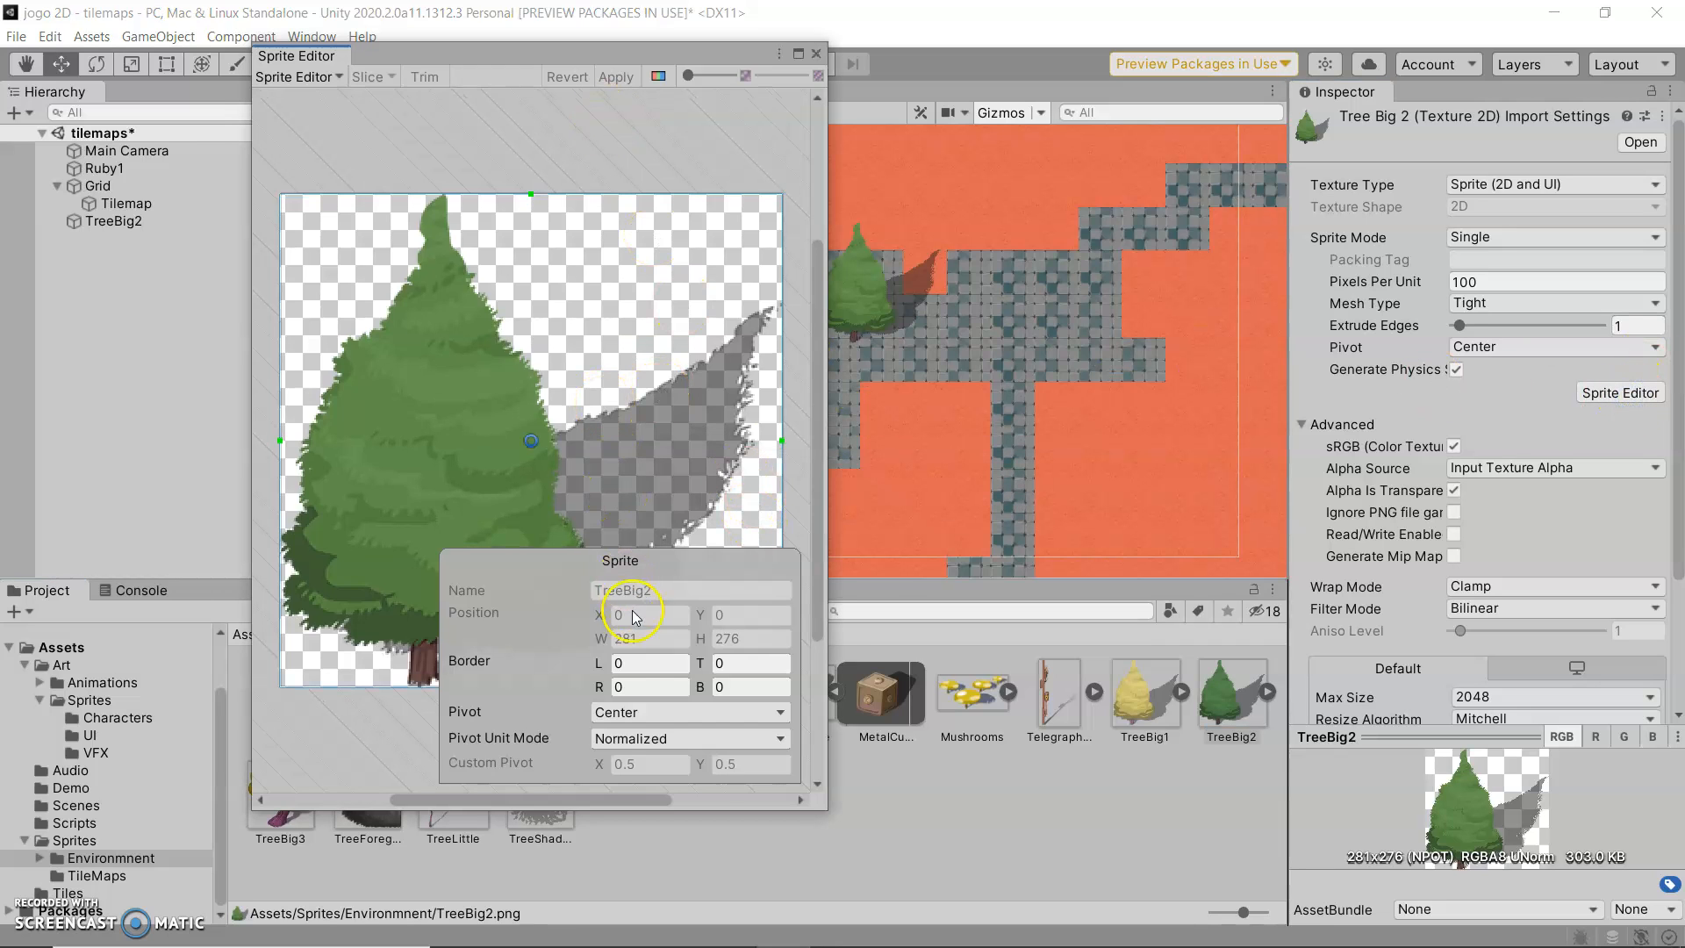
{"action": "left_click_drag", "start_coordinate": [526, 450], "coordinate": [419, 695]}
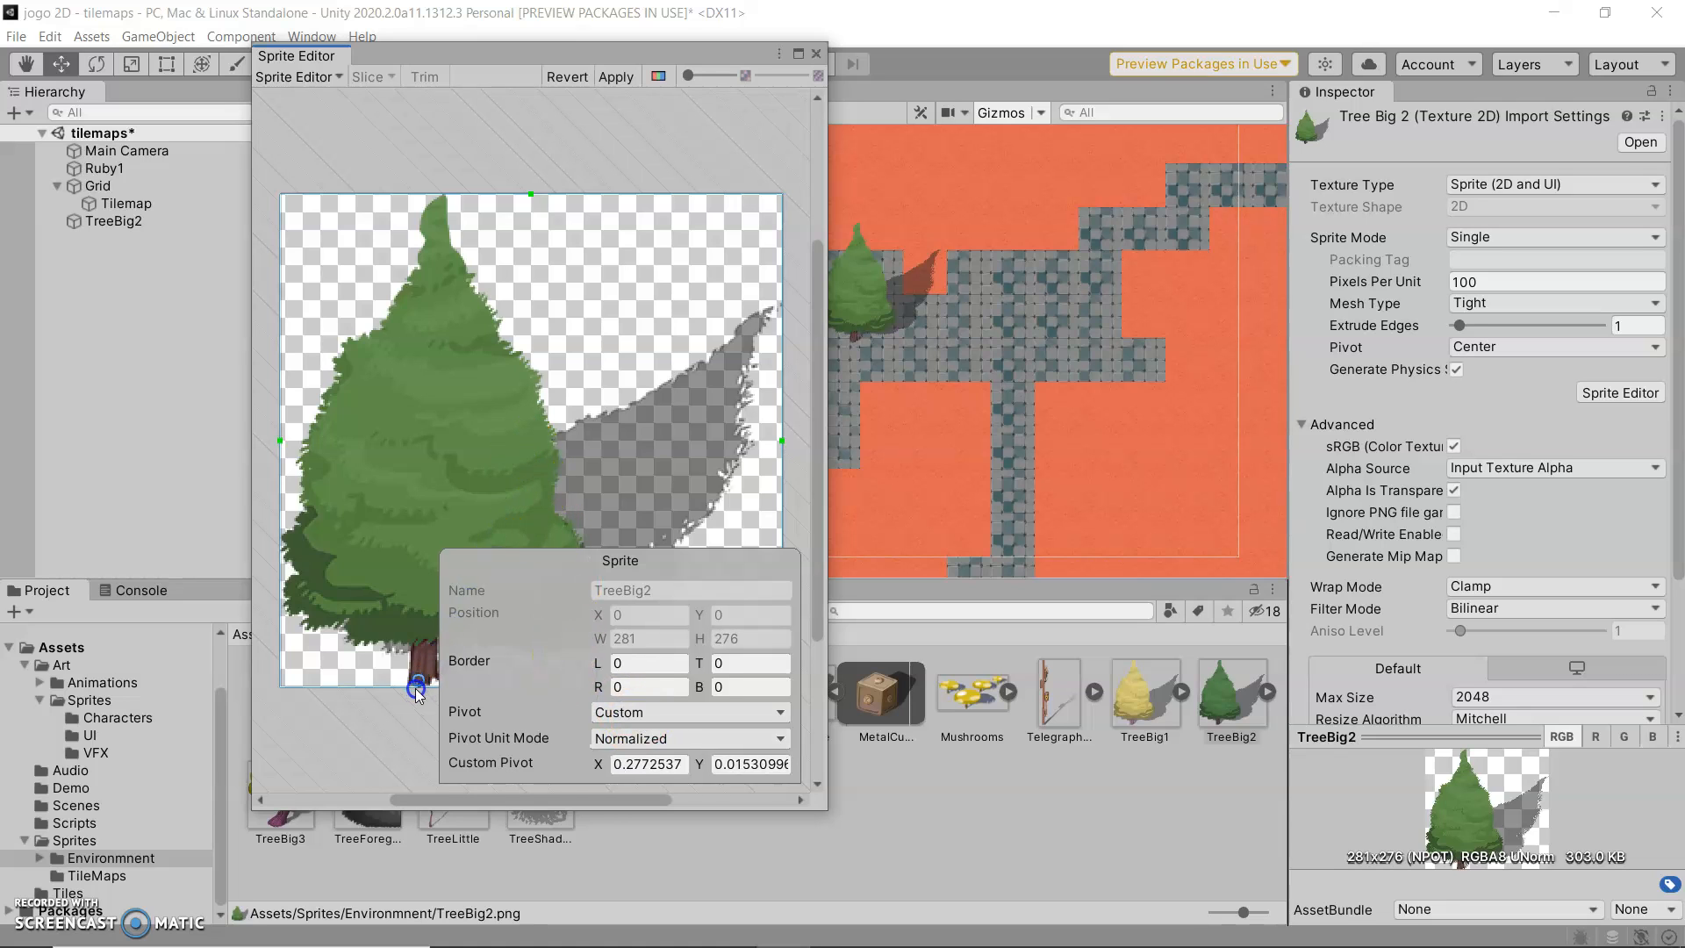
{"action": "left_click", "coordinate": [818, 56]}
{"action": "left_click", "coordinate": [893, 522]}
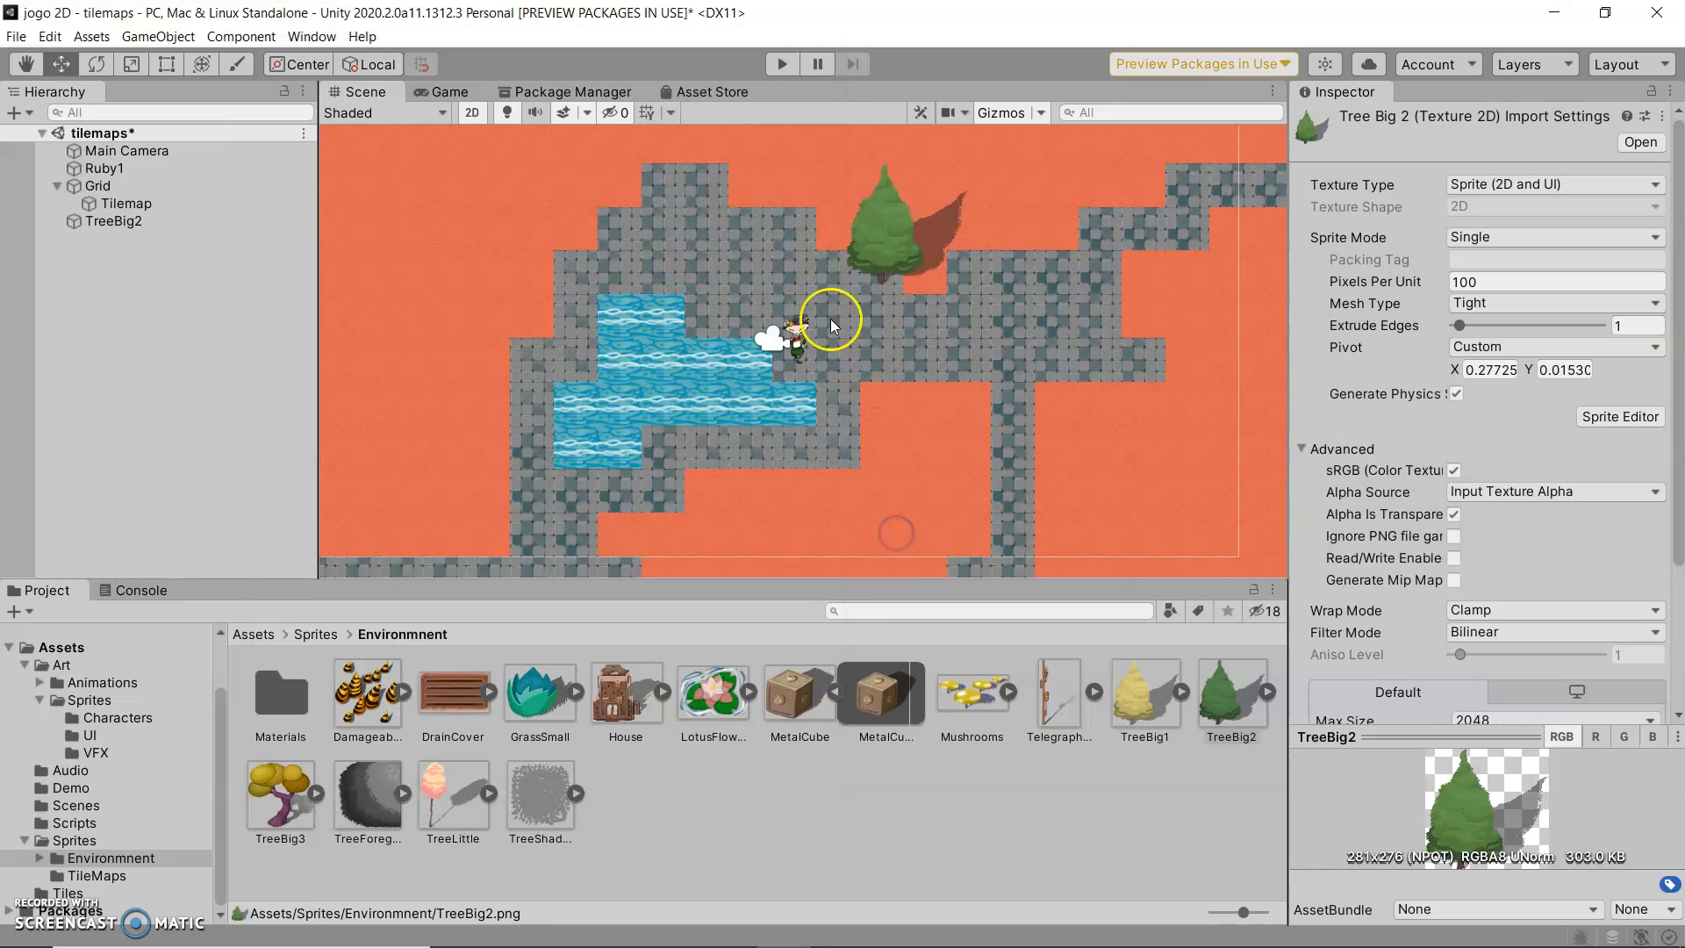
- Move TreeBig2 to about X 1.77, Y -0.09 and Ruby1 to the right of the tree at about X 3.78, Y 0.22
{"action": "left_click", "coordinate": [874, 252]}
{"action": "left_click_drag", "start_coordinate": [915, 214], "coordinate": [884, 271]}
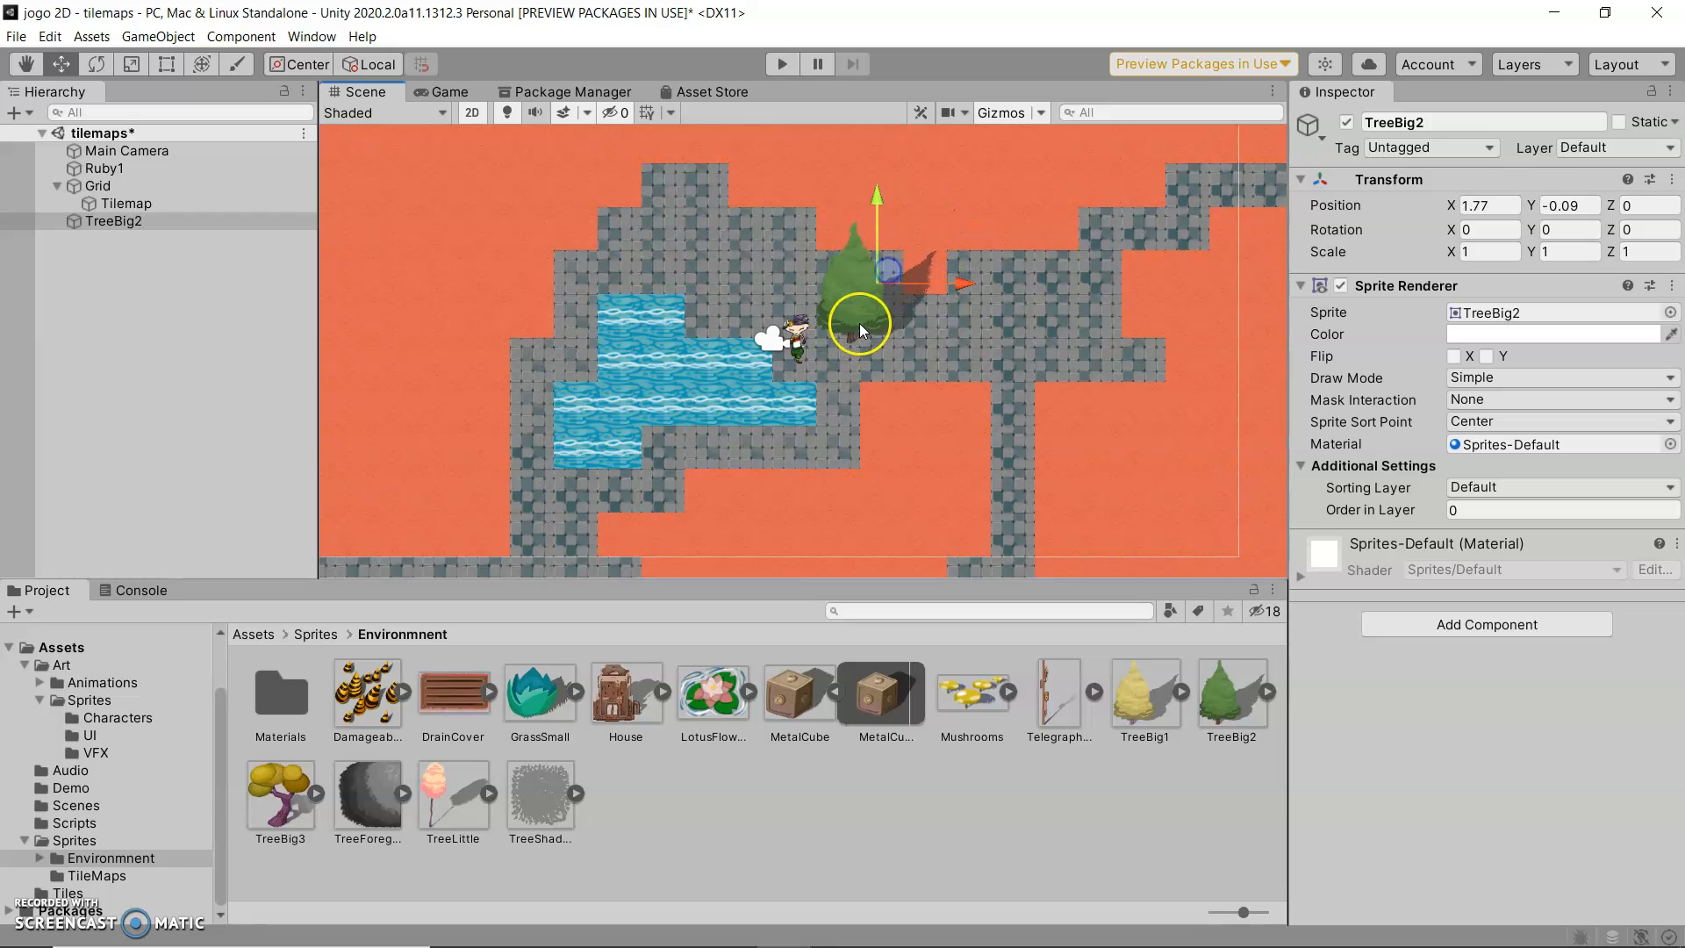
{"action": "left_click", "coordinate": [792, 343]}
{"action": "left_click_drag", "start_coordinate": [807, 327], "coordinate": [932, 338]}
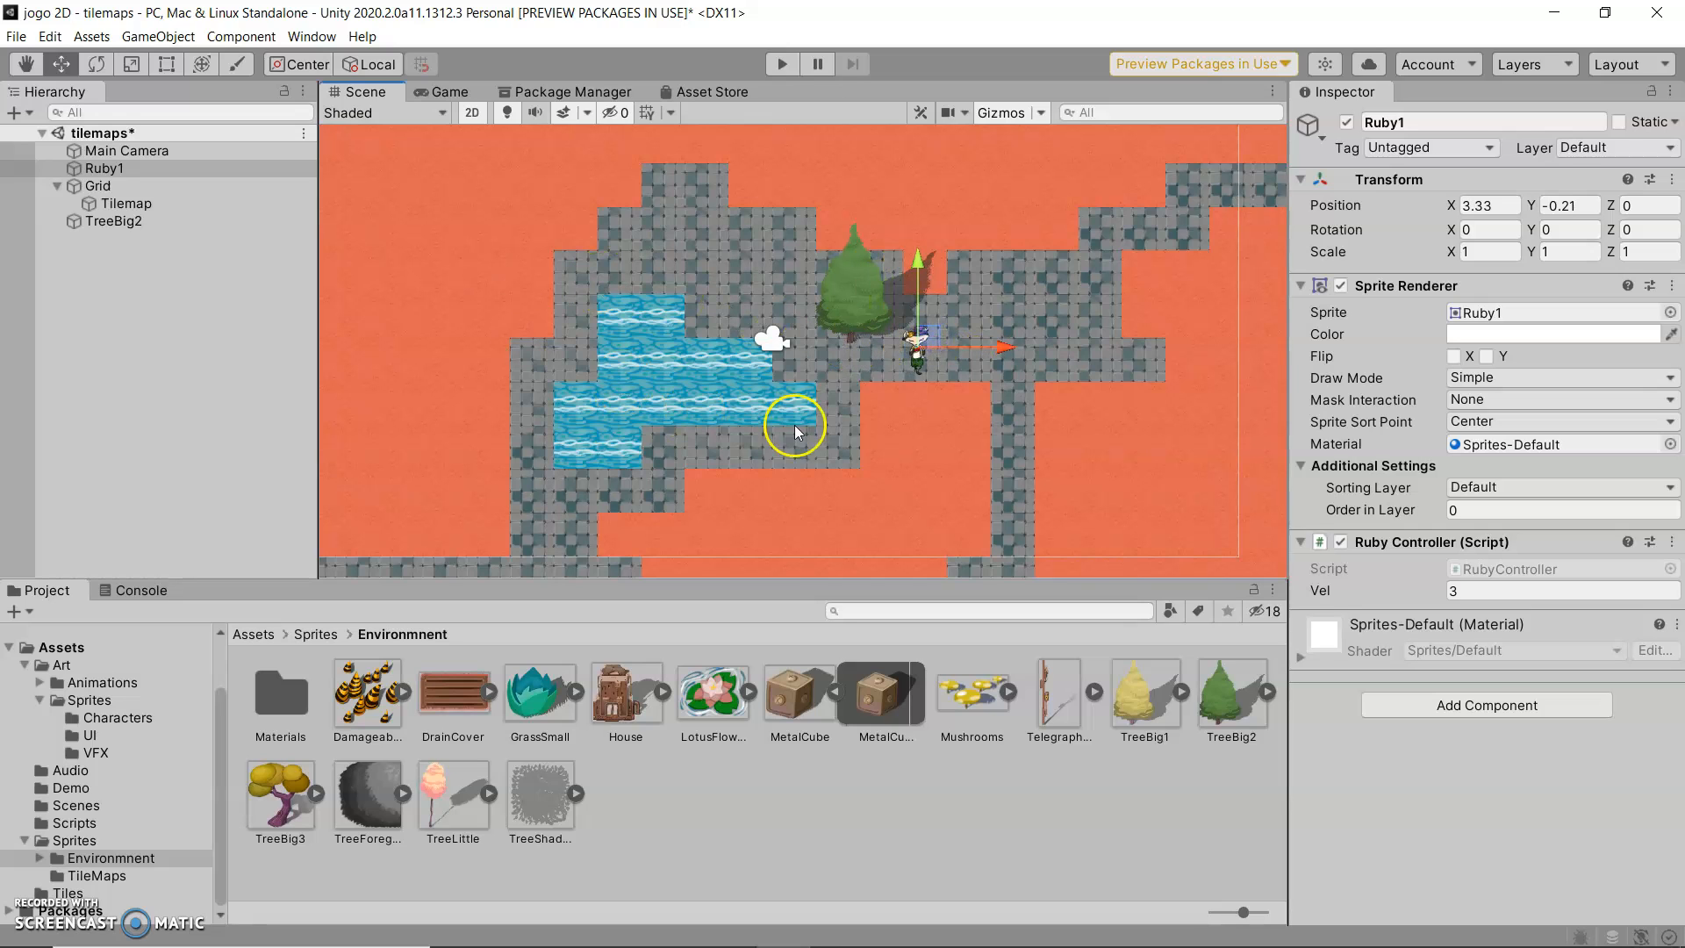
{"action": "mouse_move", "coordinate": [933, 335]}
{"action": "left_mouse_down"}
{"action": "mouse_move", "coordinate": [905, 320]}
{"action": "mouse_move", "coordinate": [937, 327]}
{"action": "left_mouse_up"}
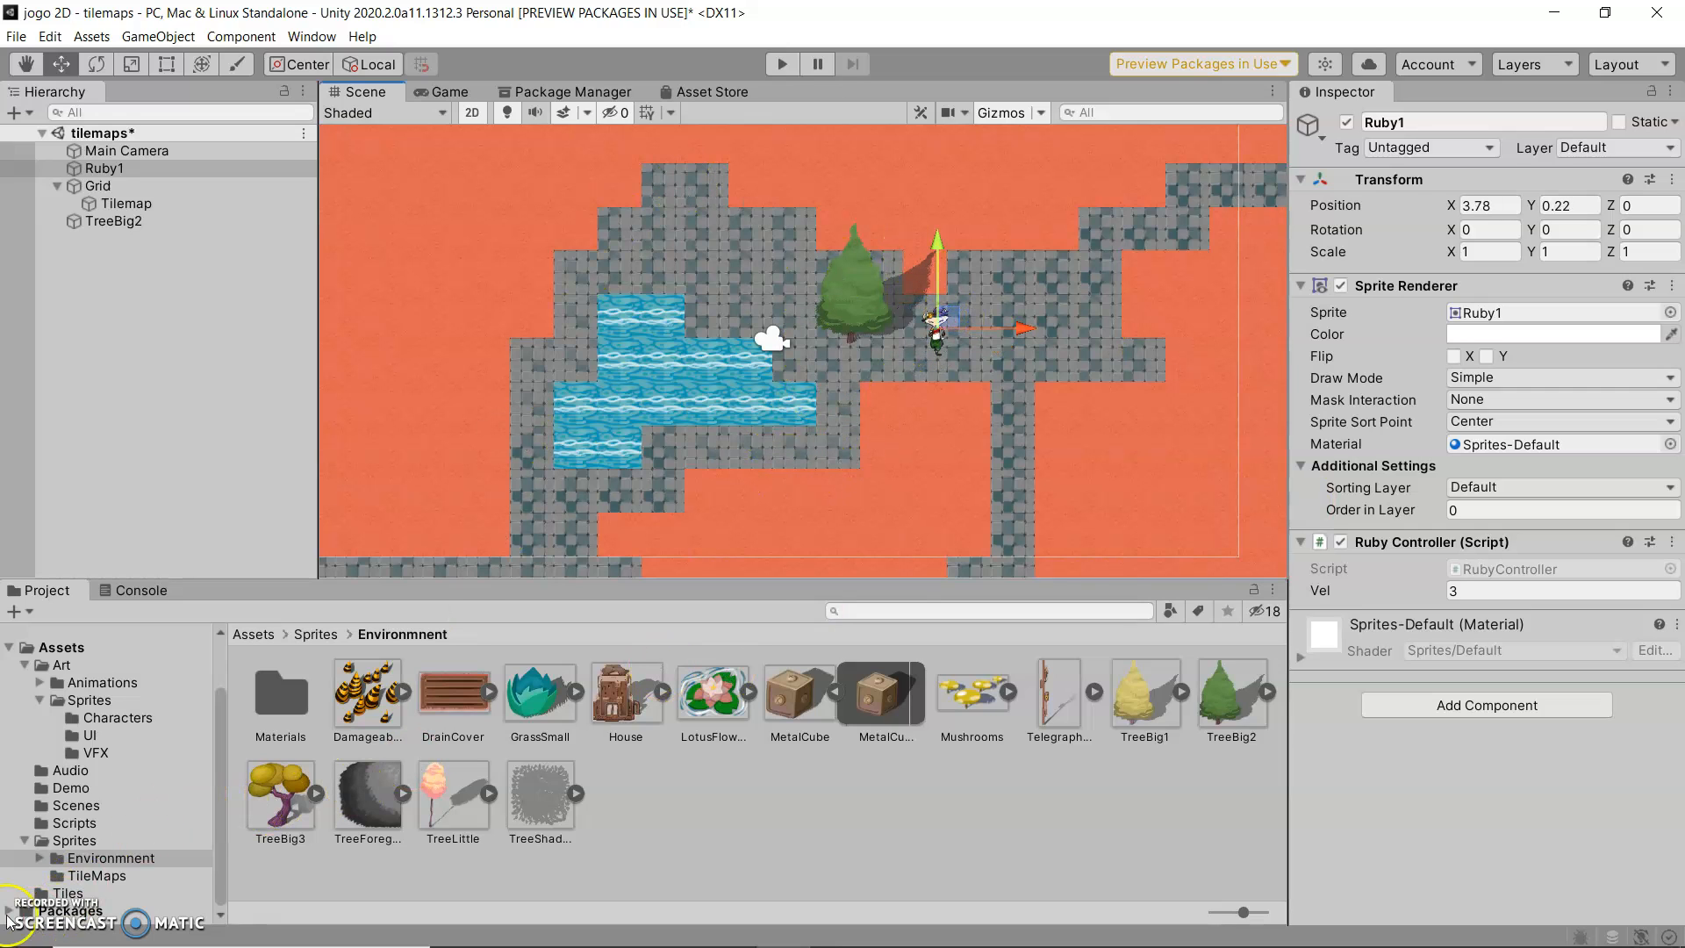
- Select the MetalCube texture in the Environment sprites and set its pivot to Bottom
{"action": "left_click", "coordinate": [867, 676]}
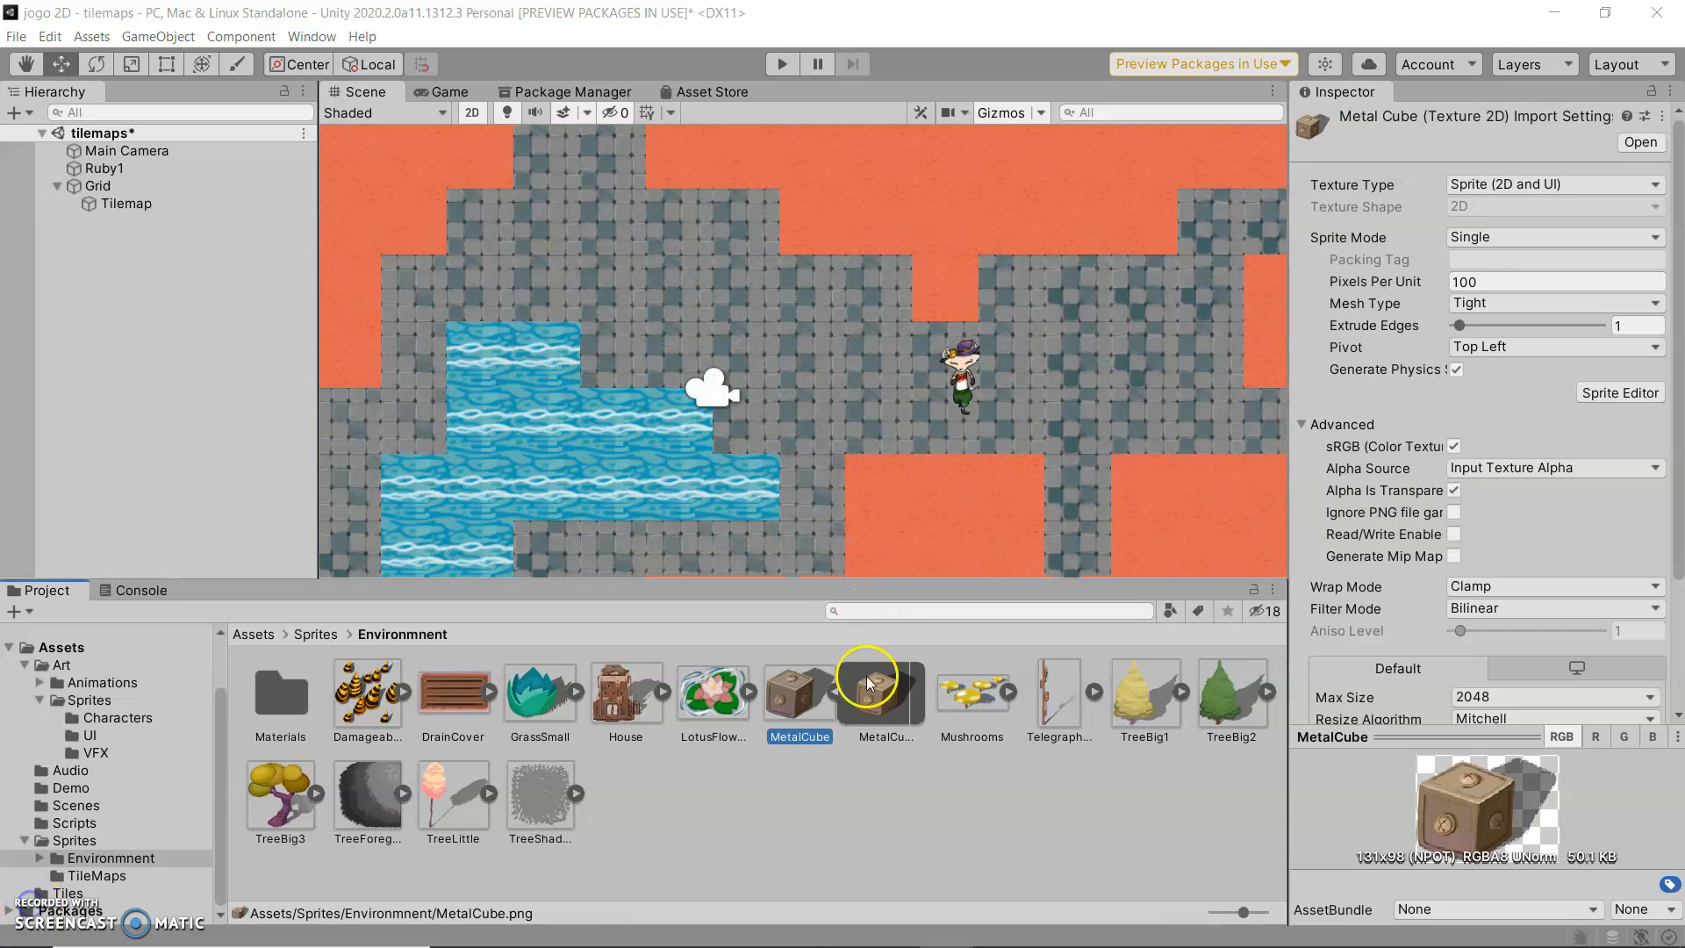
{"action": "left_click", "coordinate": [765, 813]}
{"action": "left_click", "coordinate": [793, 696]}
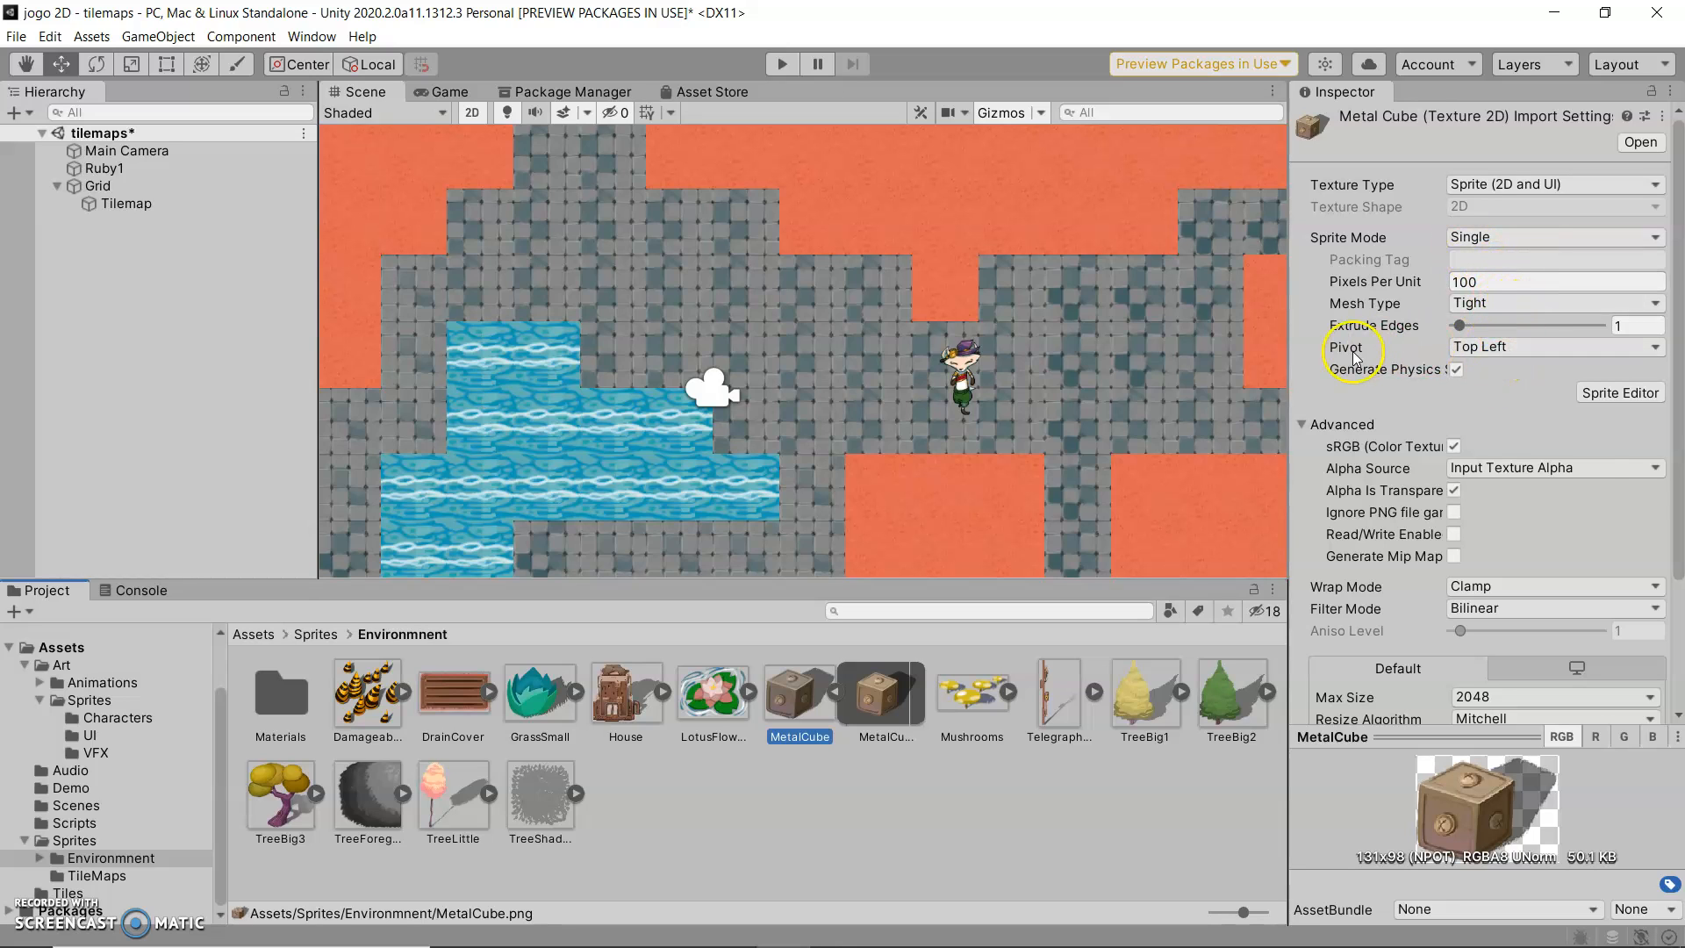
{"action": "left_click", "coordinate": [1492, 347]}
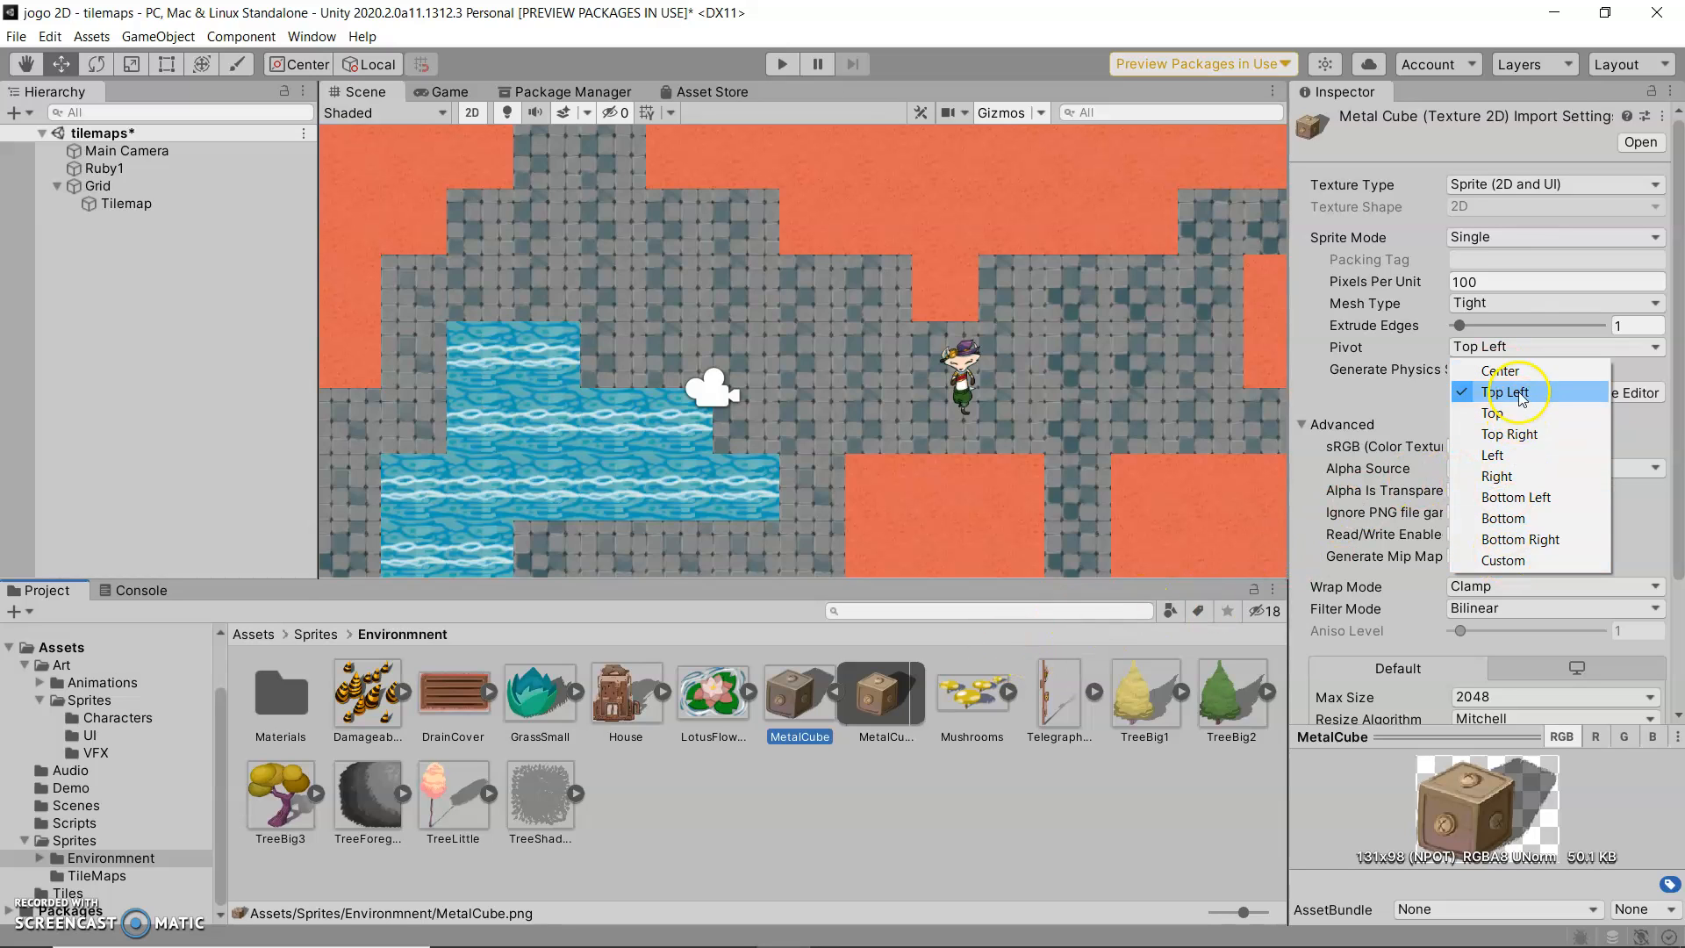
{"action": "left_click", "coordinate": [1518, 498]}
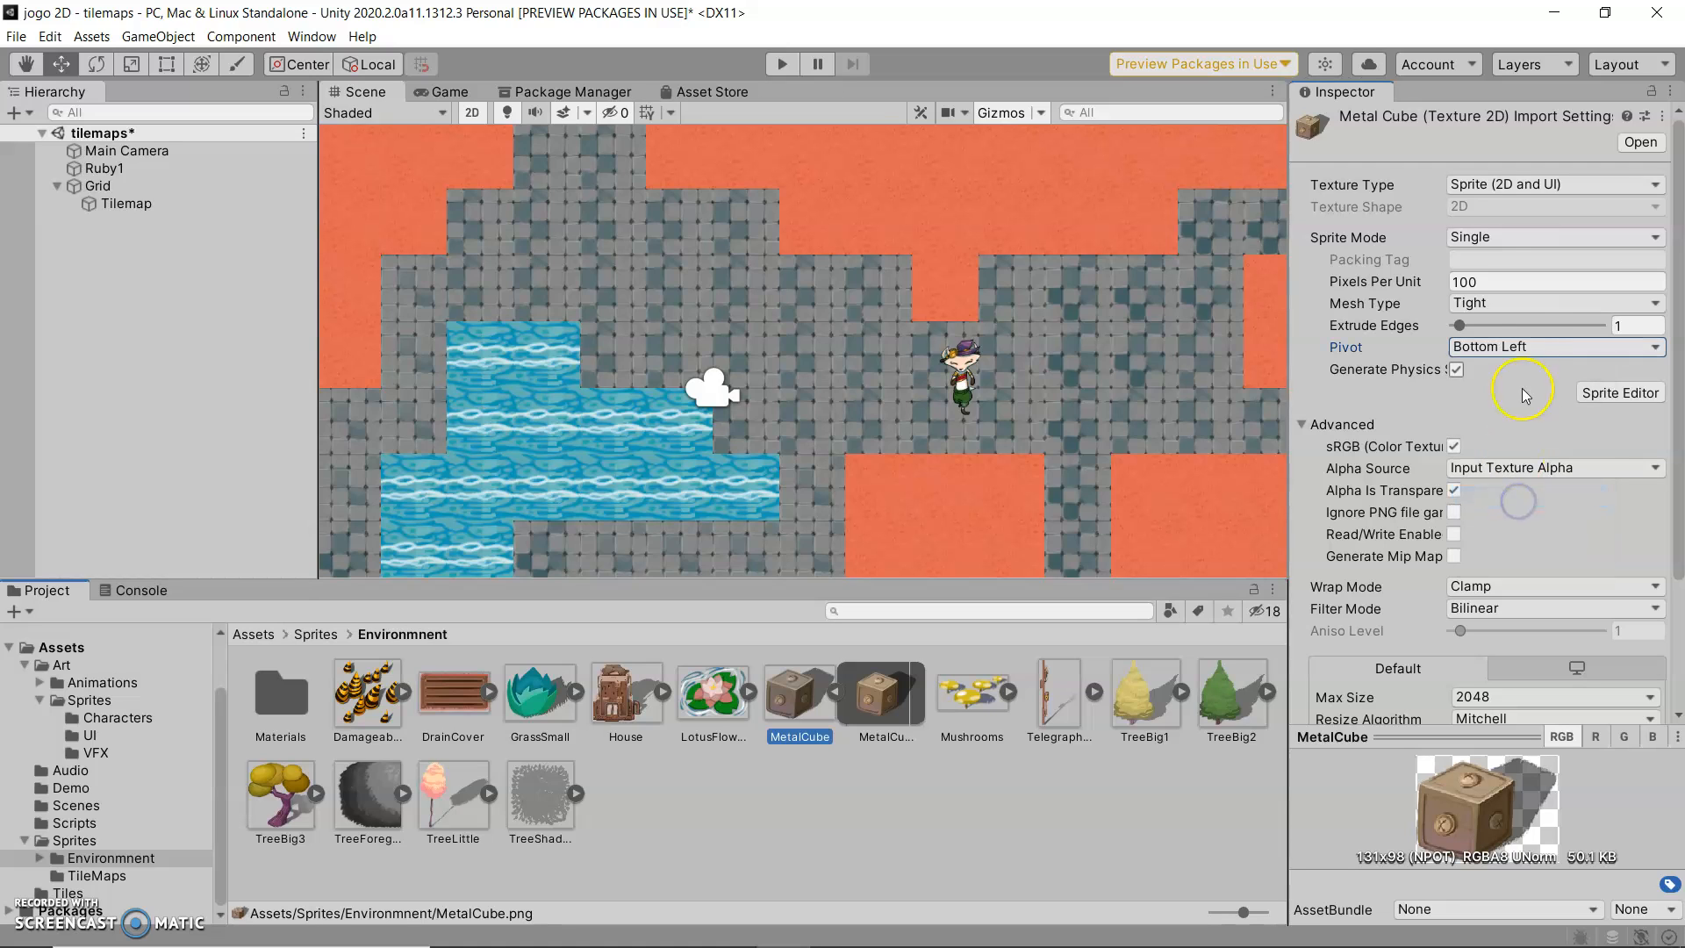
{"action": "left_click", "coordinate": [1525, 346]}
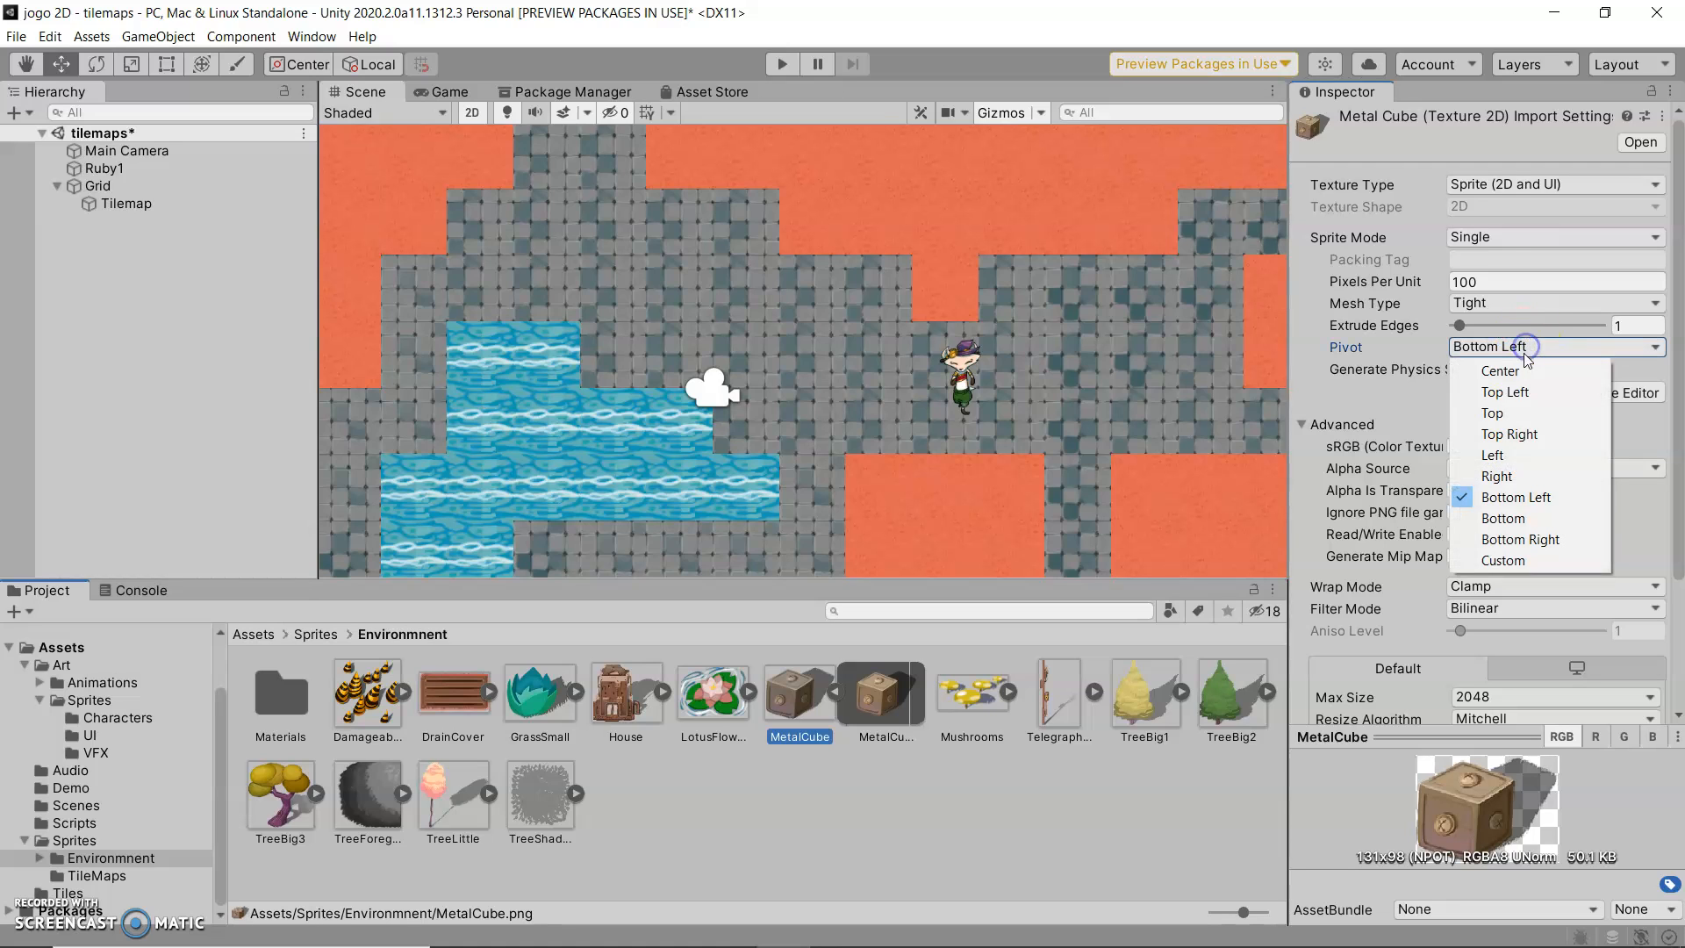
{"action": "left_click", "coordinate": [1526, 518]}
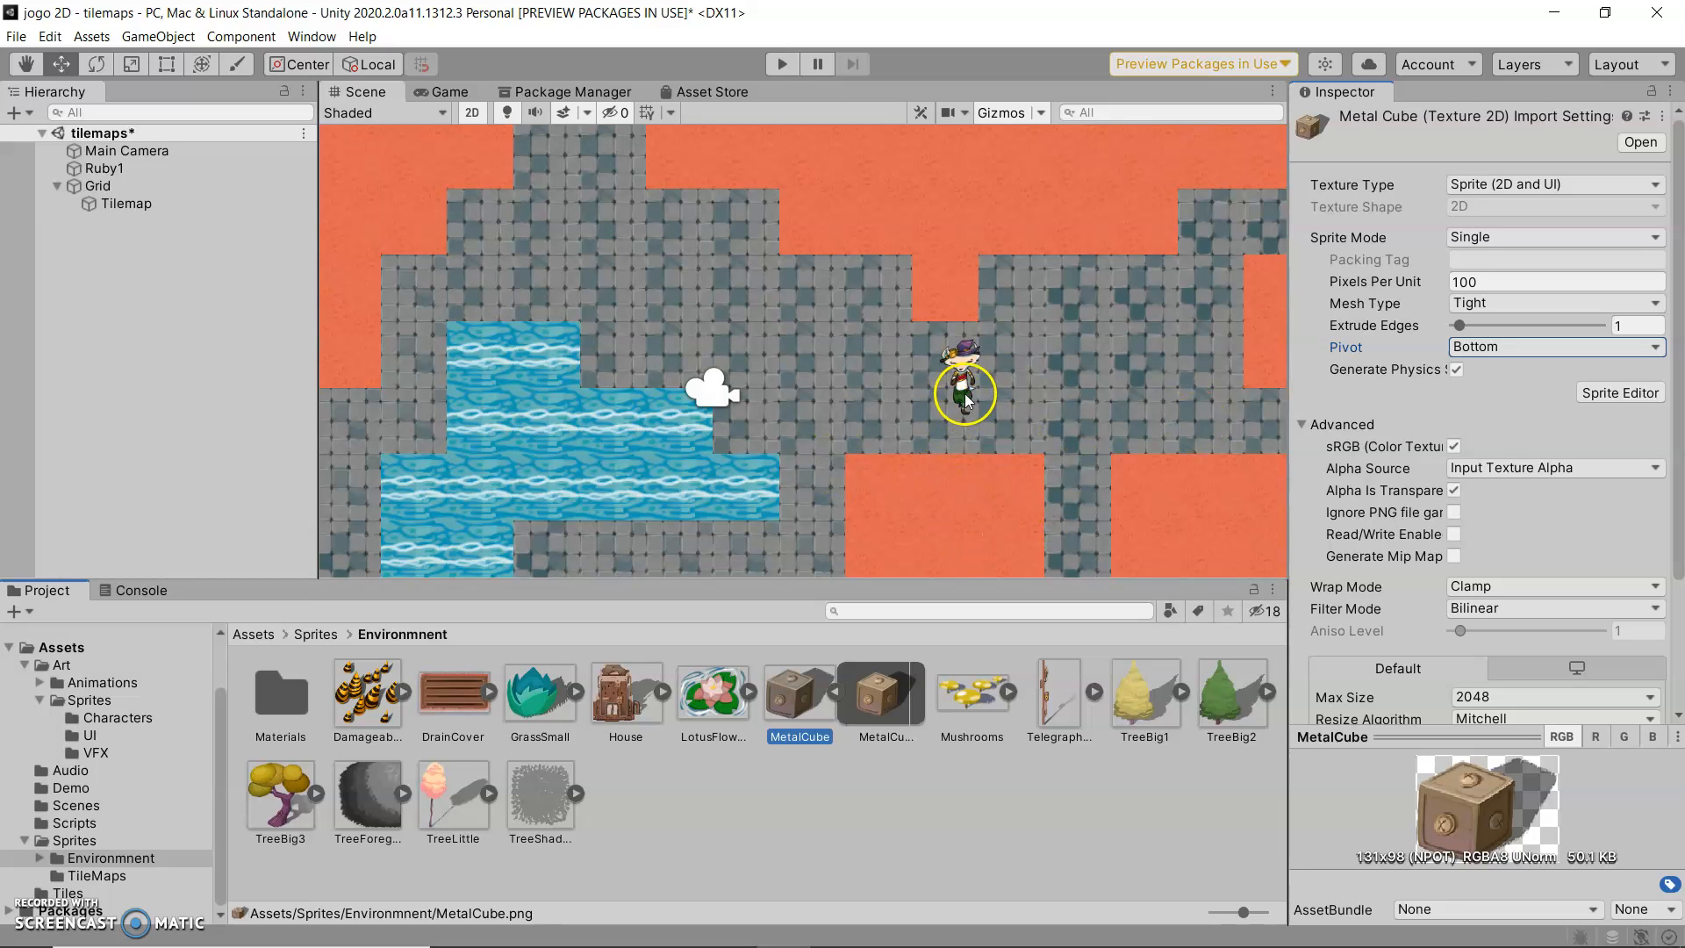
- Add the MetalCube sprite to the scene and move it to about X 2.55, Y 1.45, up beside Ruby
{"action": "left_click_drag", "start_coordinate": [813, 708], "coordinate": [852, 419]}
{"action": "left_click_drag", "start_coordinate": [583, 370], "coordinate": [150, 237]}
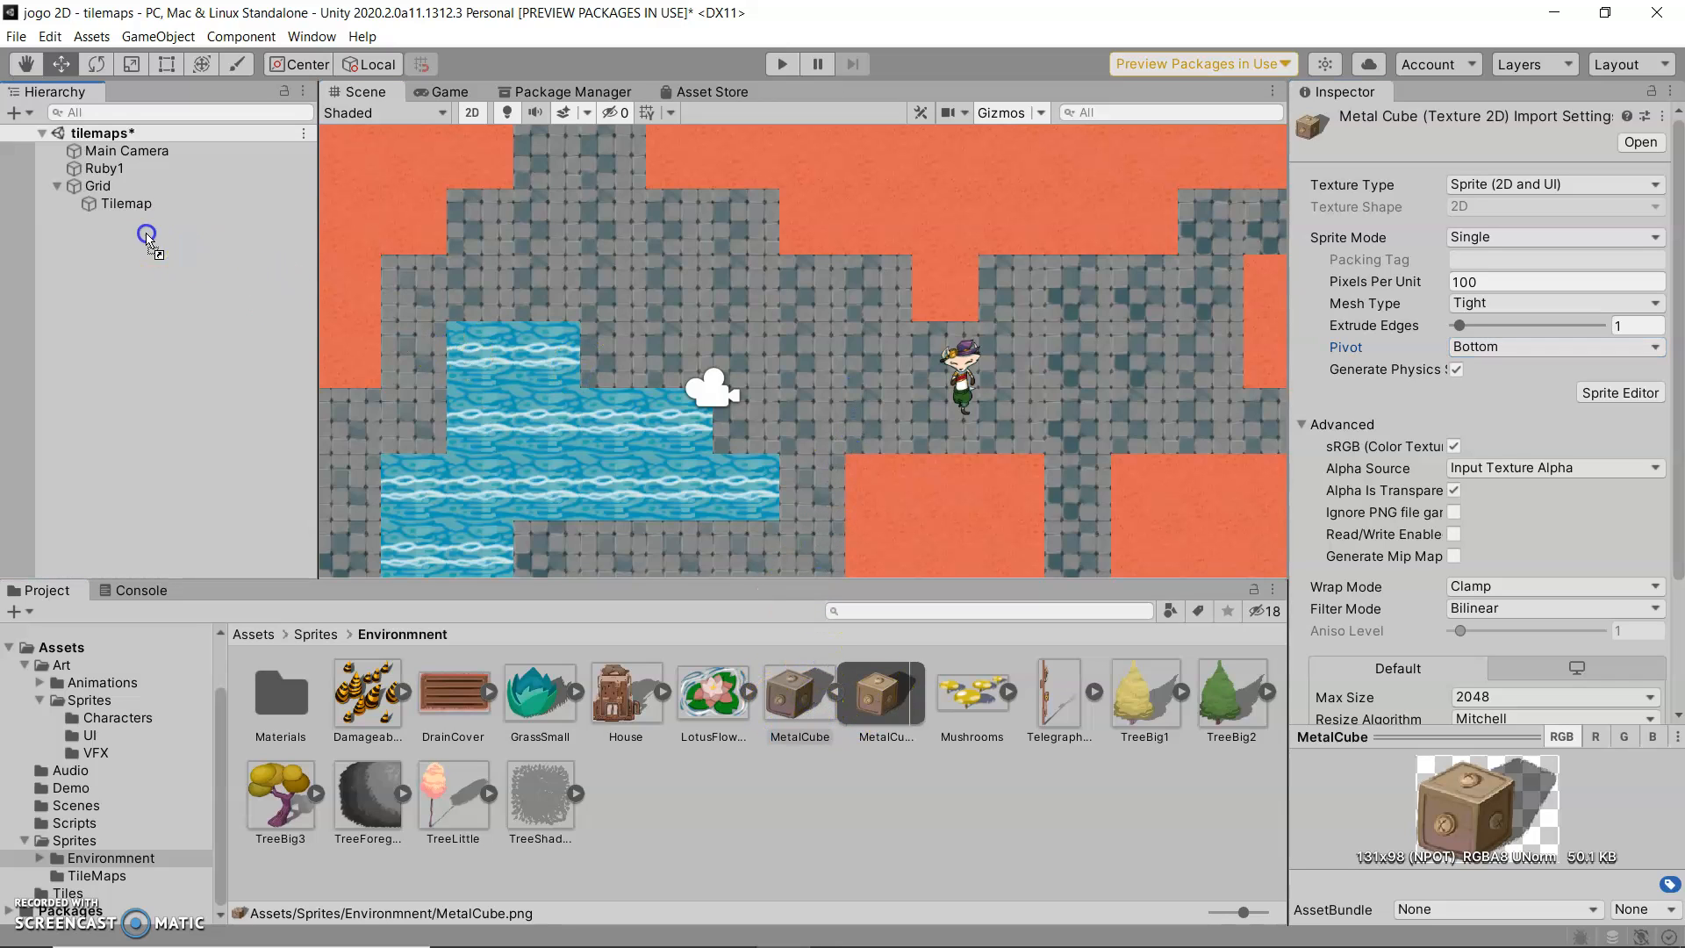
{"action": "left_click", "coordinate": [804, 527]}
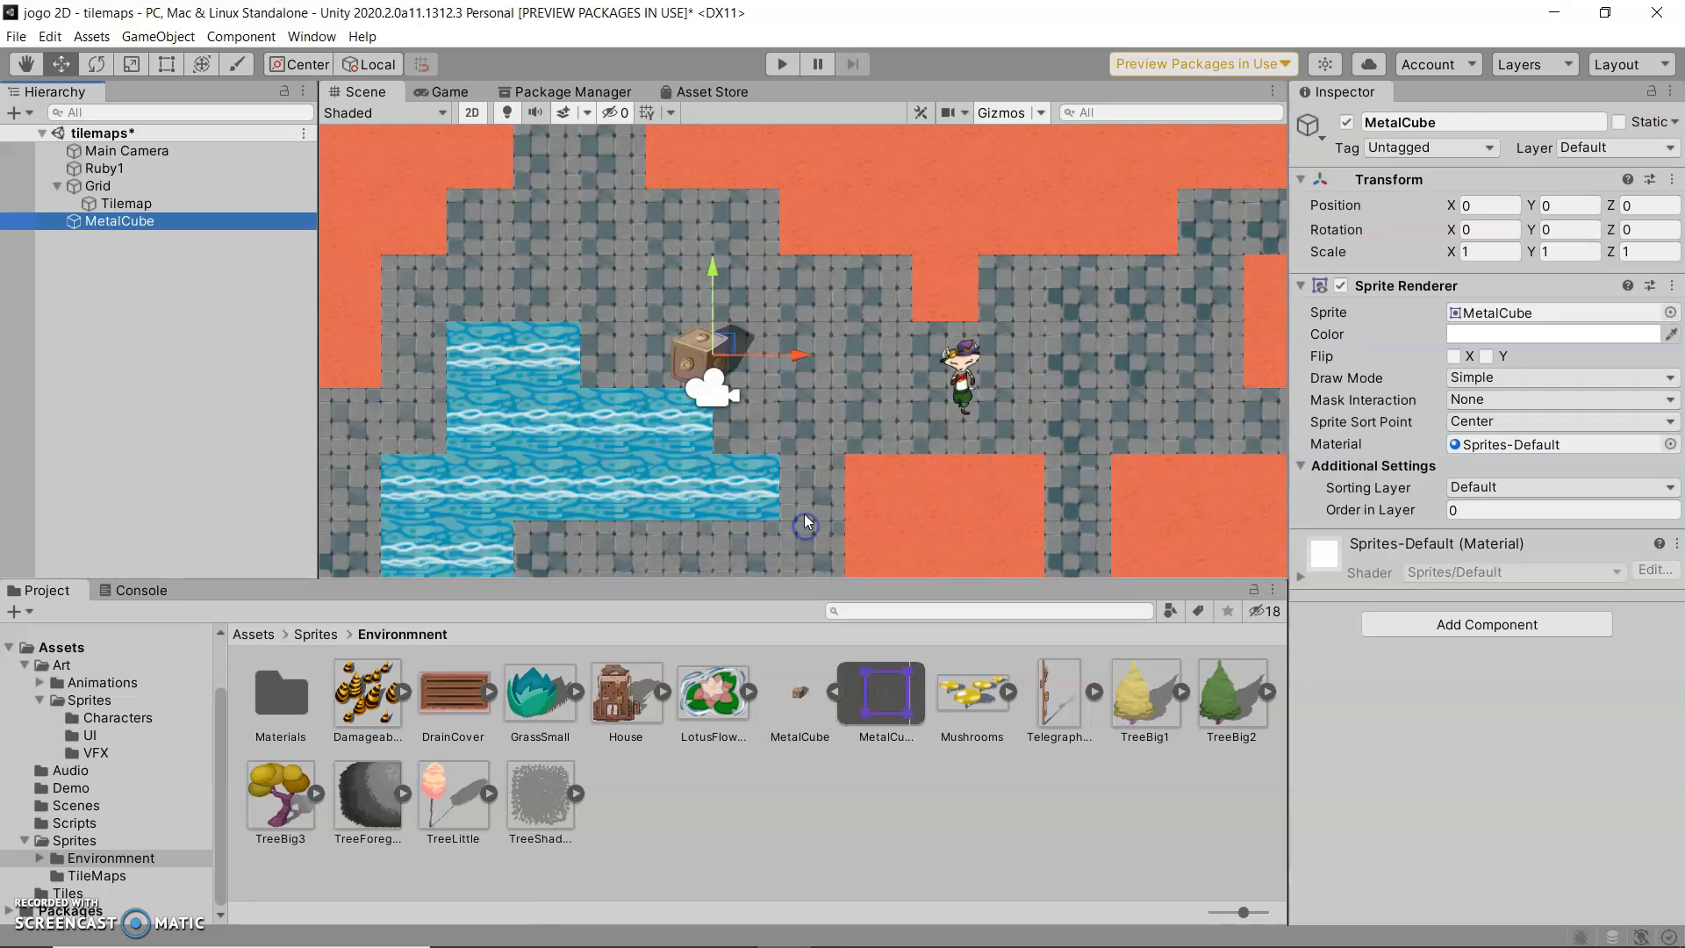
{"action": "left_click_drag", "start_coordinate": [742, 368], "coordinate": [891, 250]}
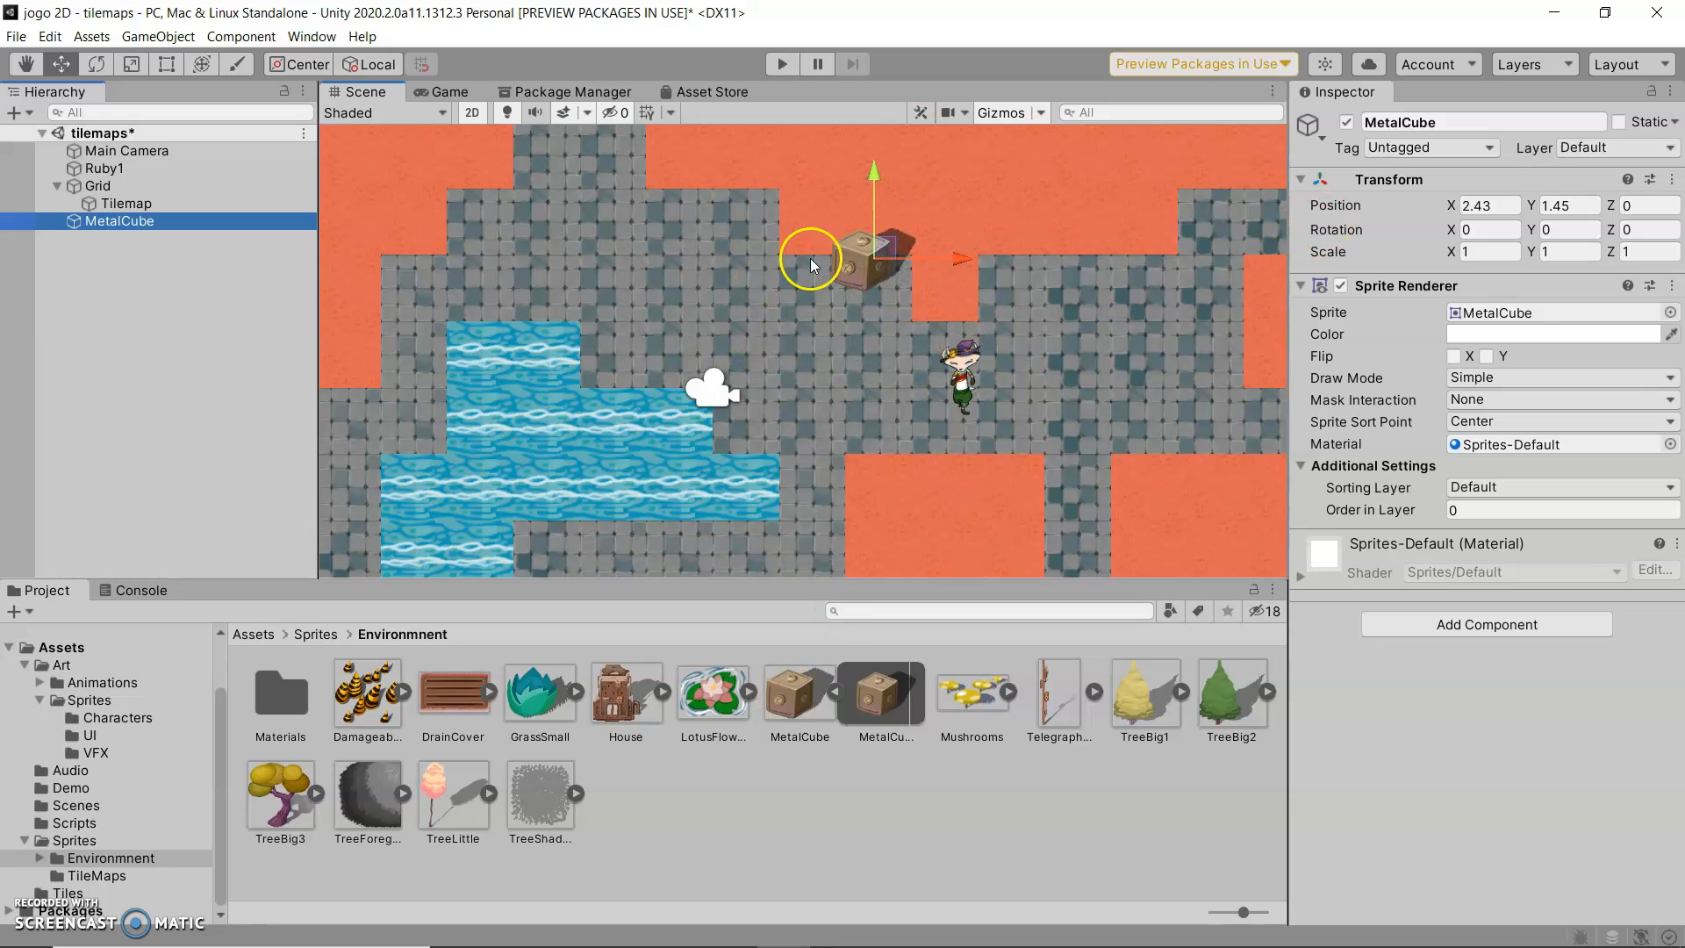
{"action": "left_click_drag", "start_coordinate": [883, 261], "coordinate": [927, 266]}
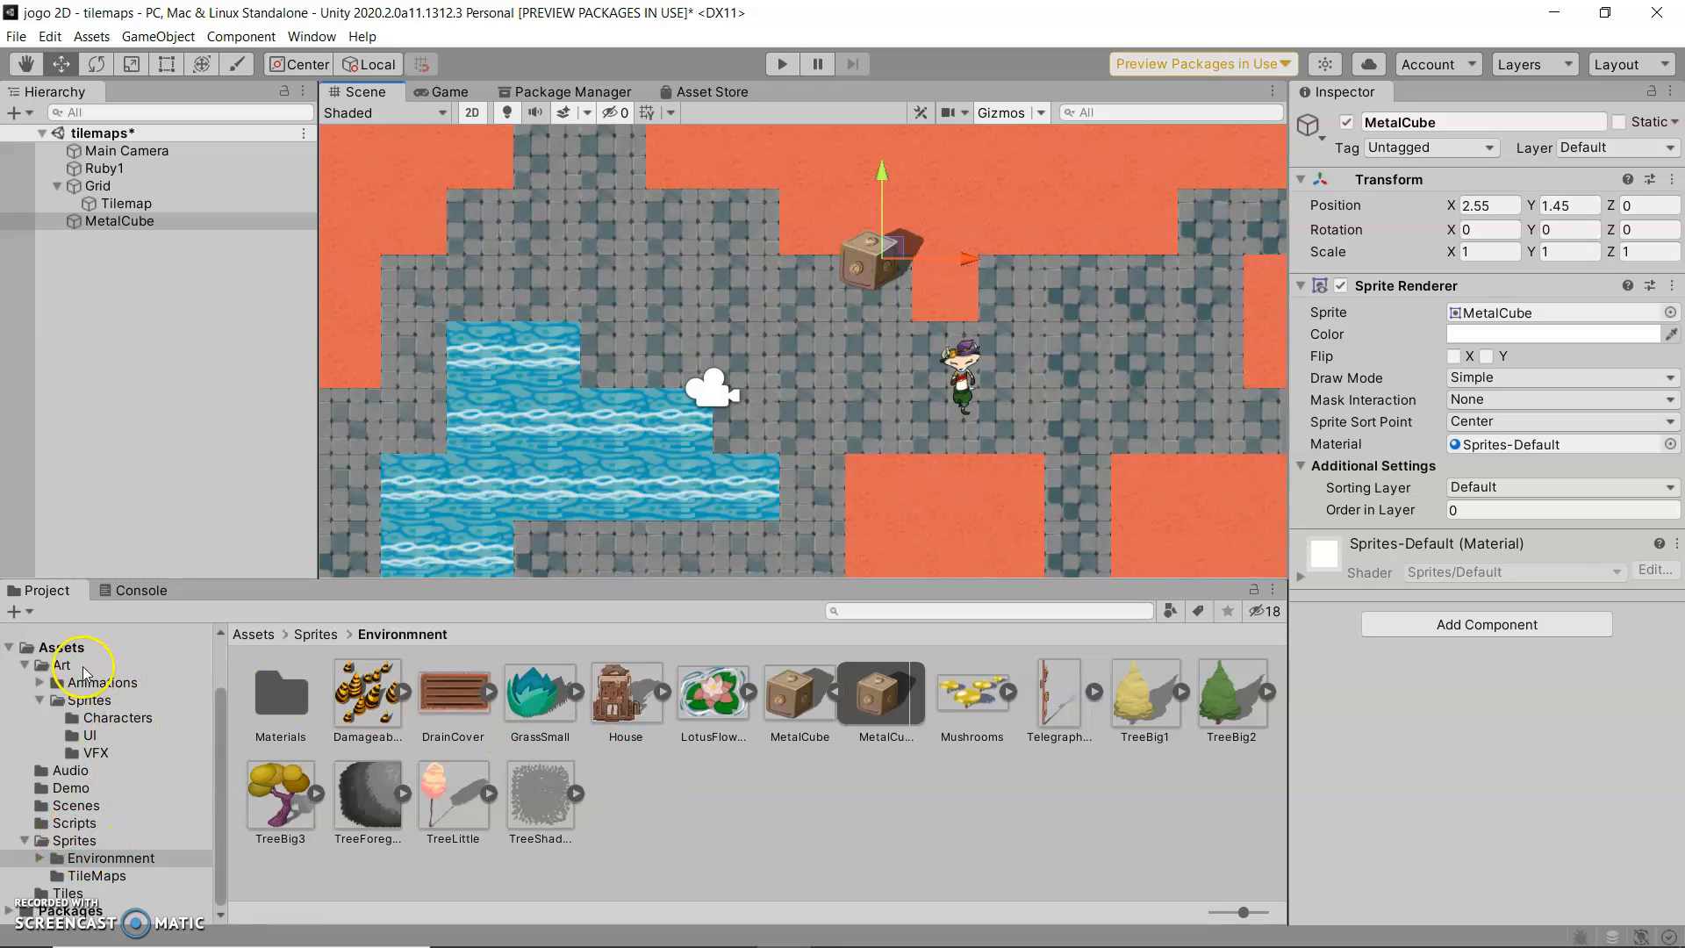
- Create a folder named Prefabs in Assets and open it
{"action": "left_click", "coordinate": [63, 649]}
{"action": "right_click", "coordinate": [537, 784]}
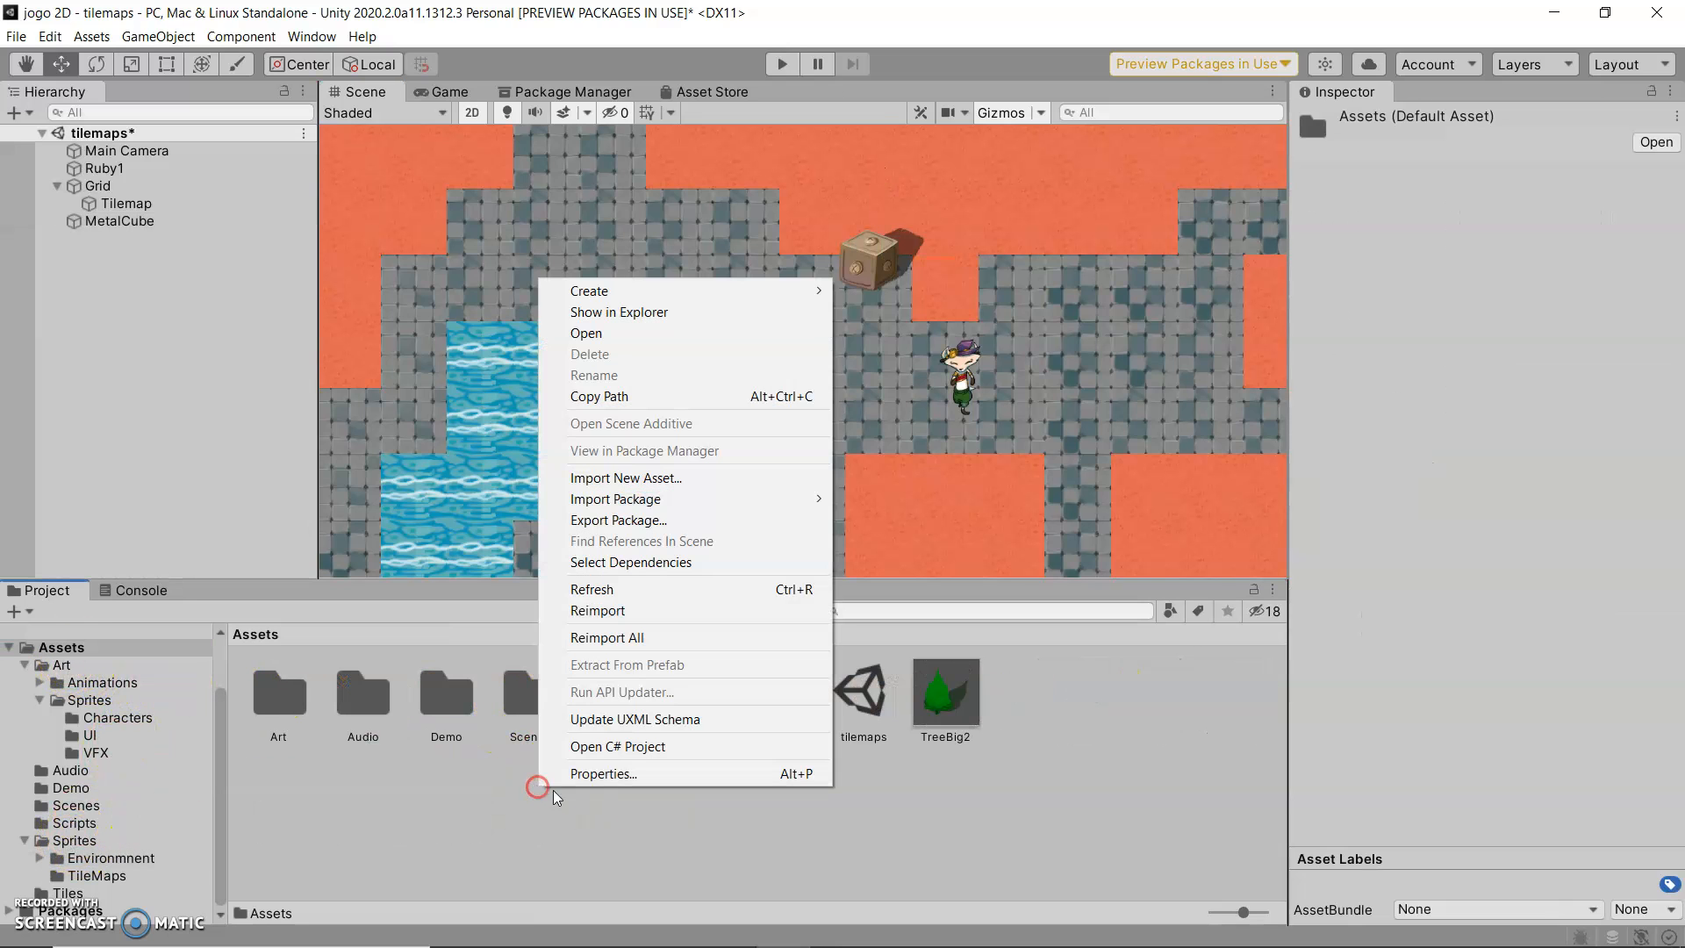
{"action": "mouse_move", "coordinate": [647, 289]}
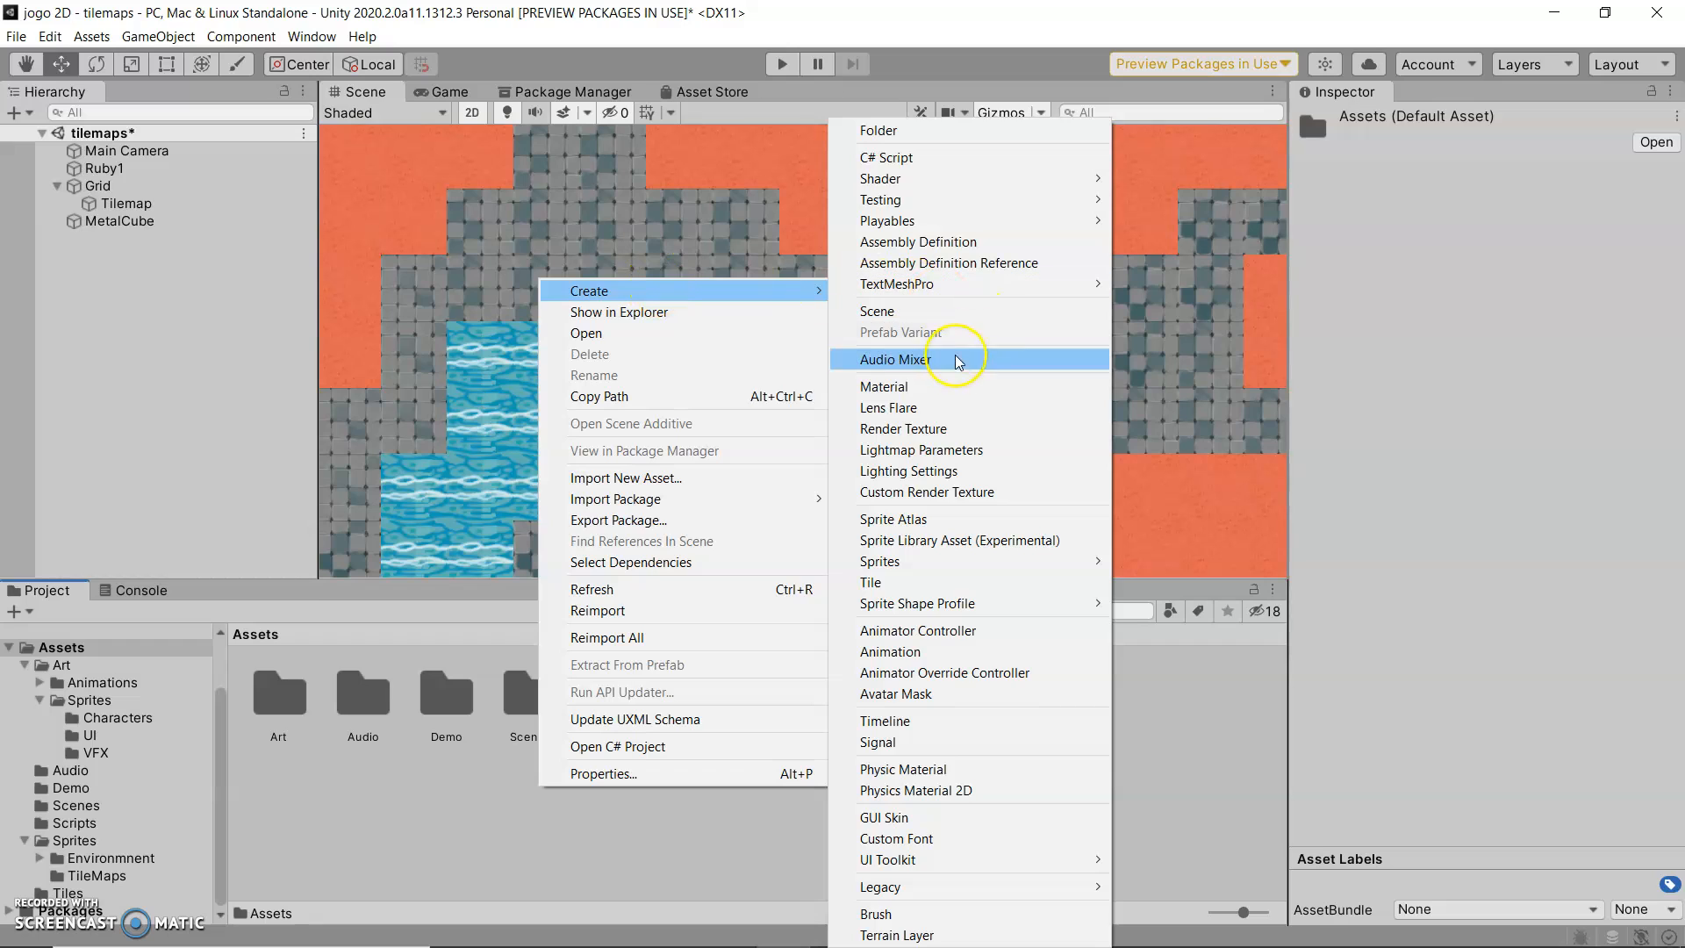
{"action": "left_click", "coordinate": [917, 132]}
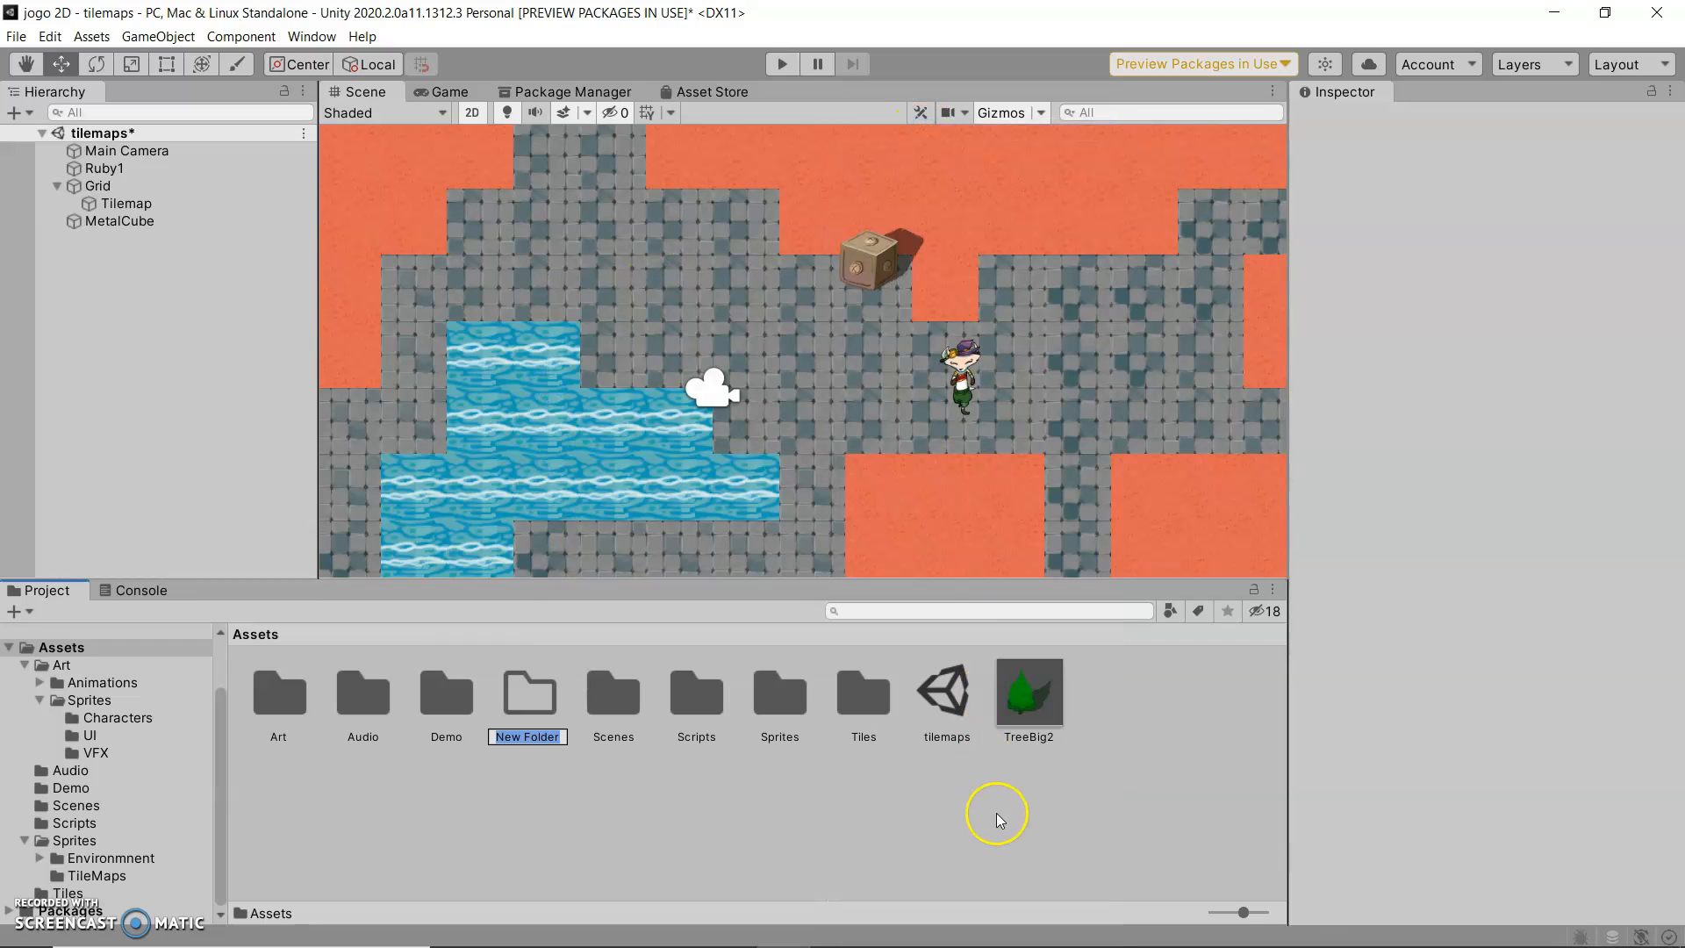
{"action": "type", "text": "Prefabs"}
{"action": "left_click", "coordinate": [998, 816]}
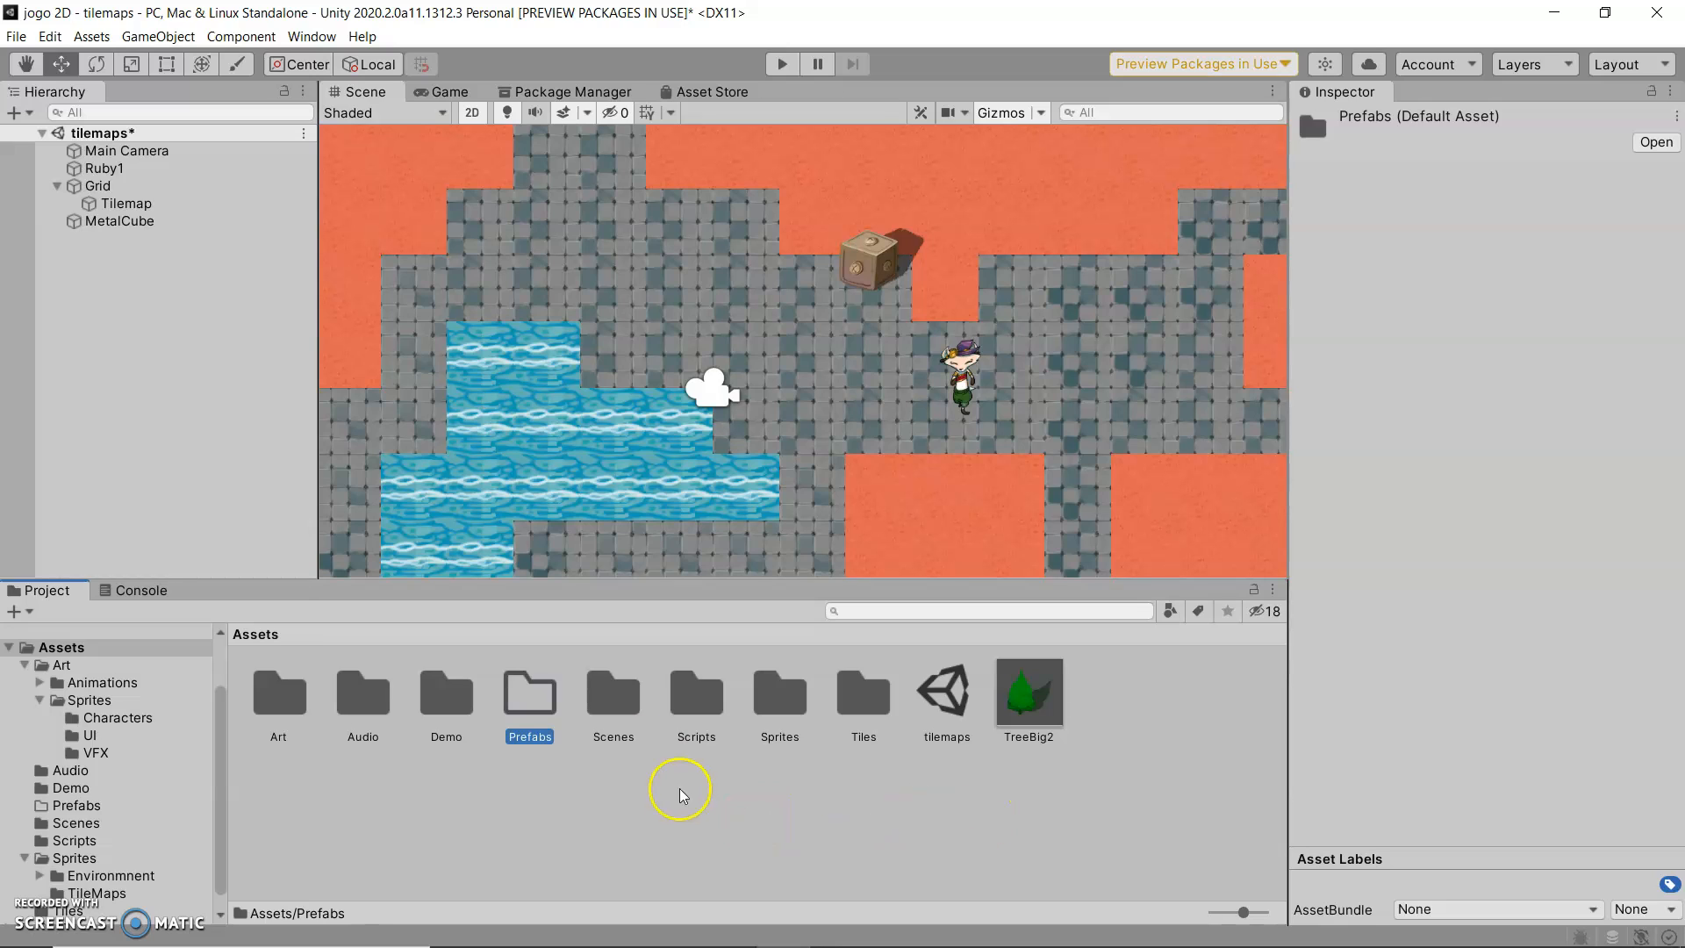
{"action": "double_click", "coordinate": [541, 715]}
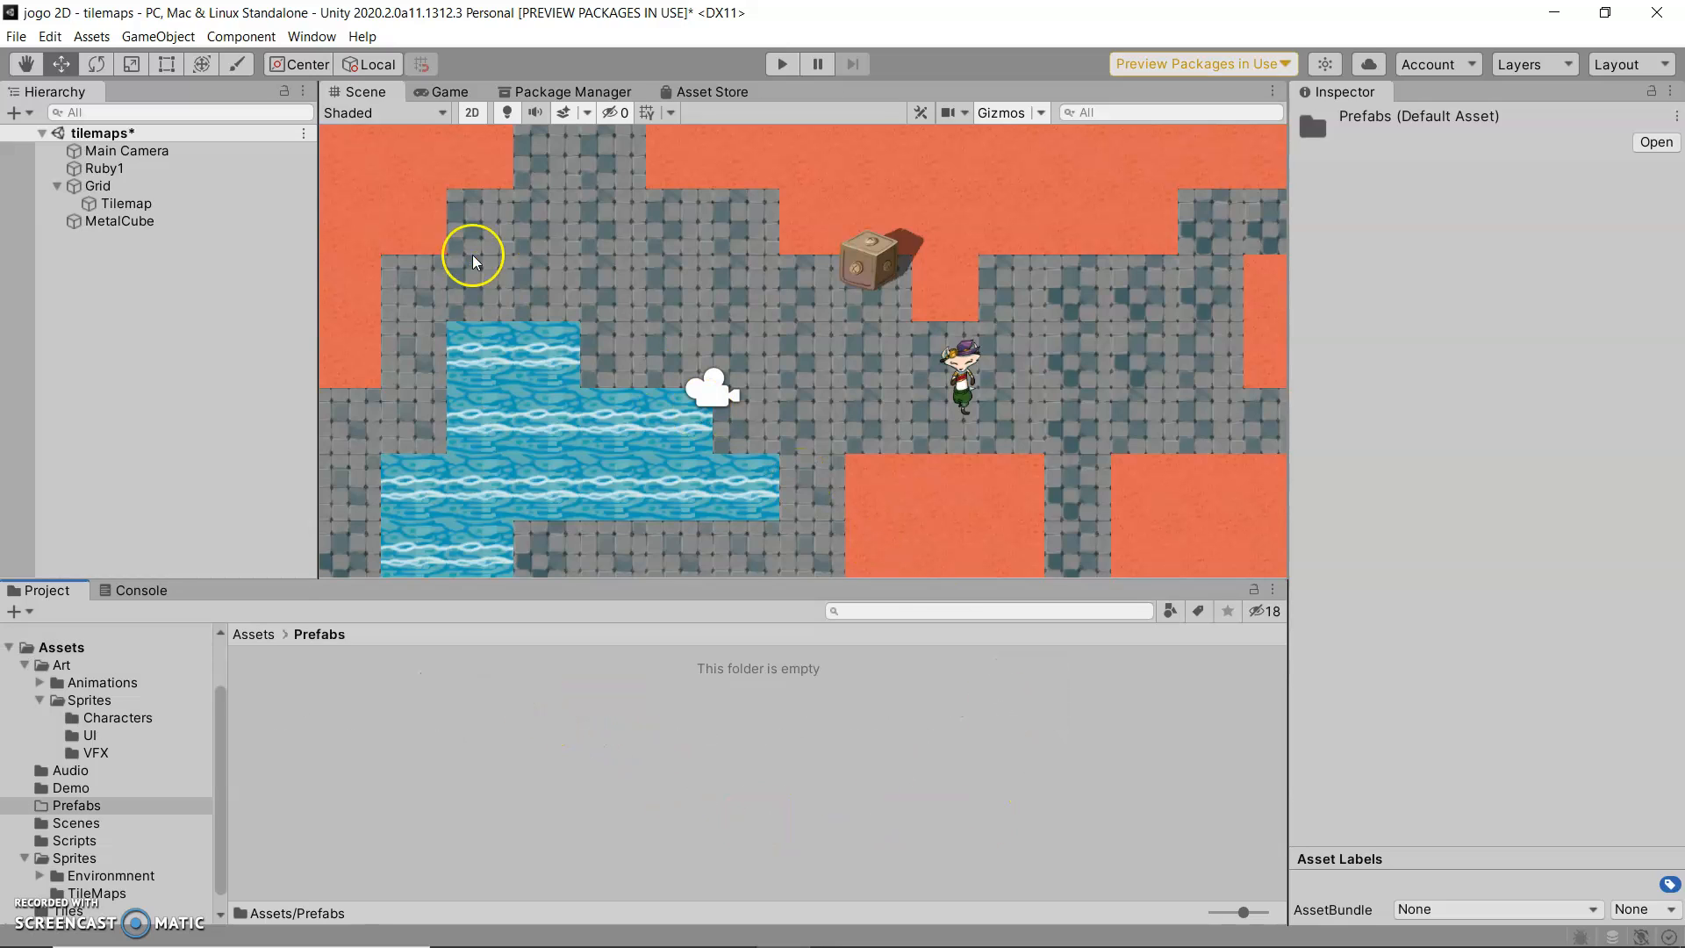
- Turn the scene's MetalCube into a prefab in the Prefabs folder and check its sprite settings
{"action": "left_click", "coordinate": [860, 268]}
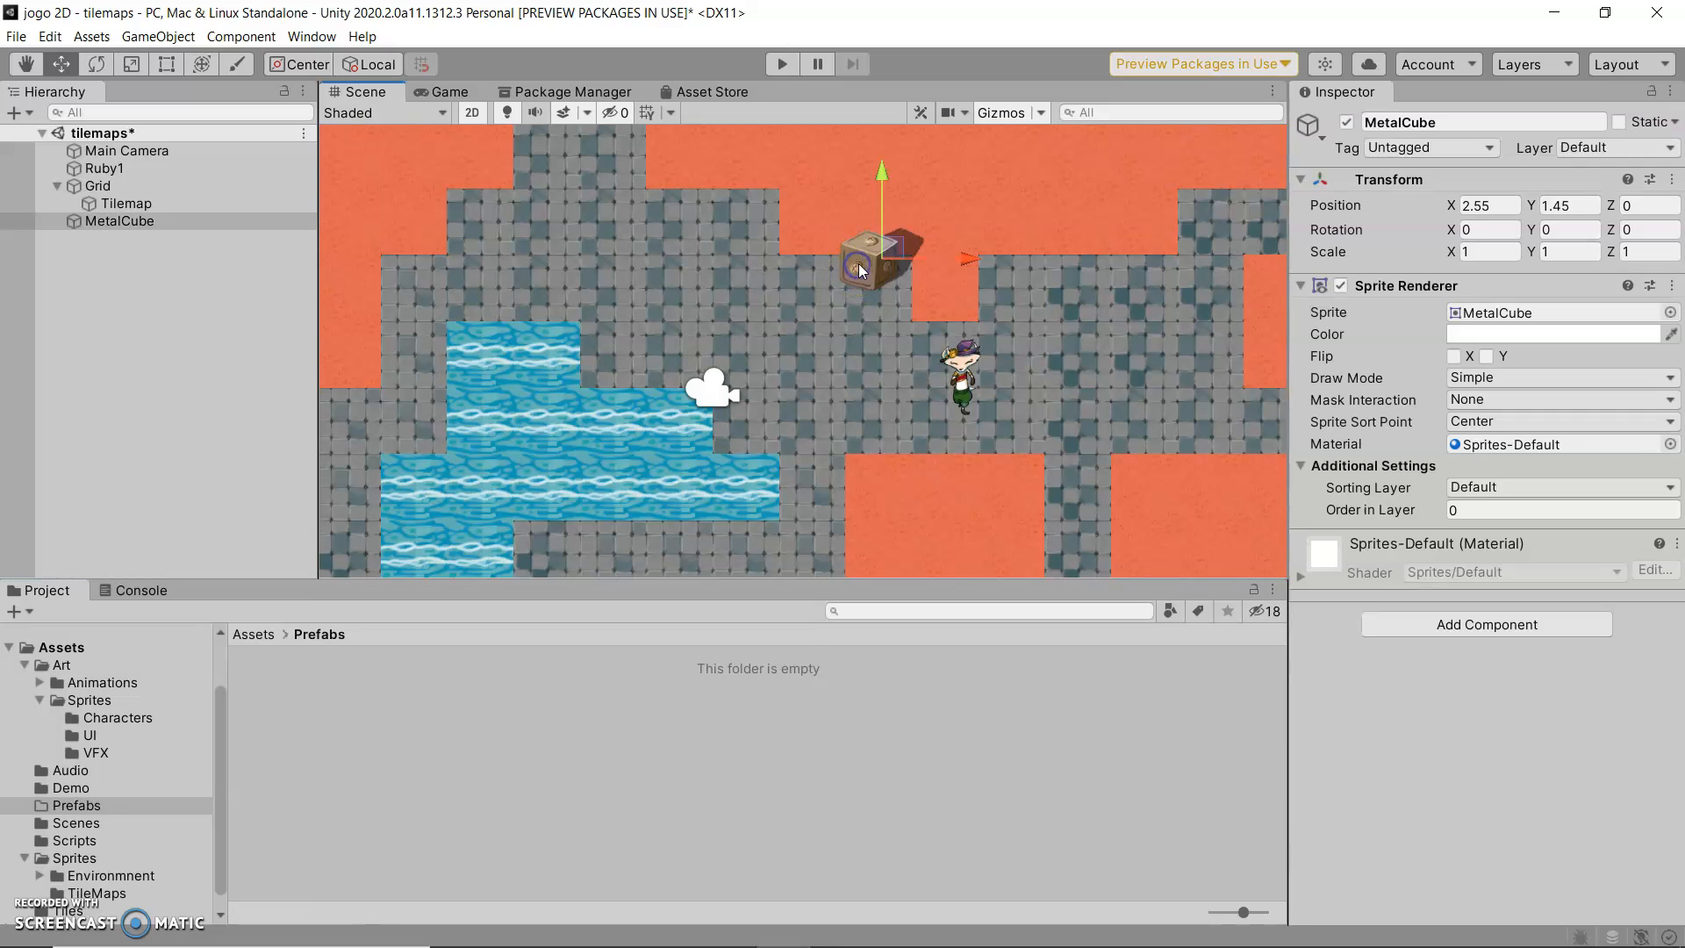
{"action": "left_click_drag", "start_coordinate": [86, 224], "coordinate": [445, 783]}
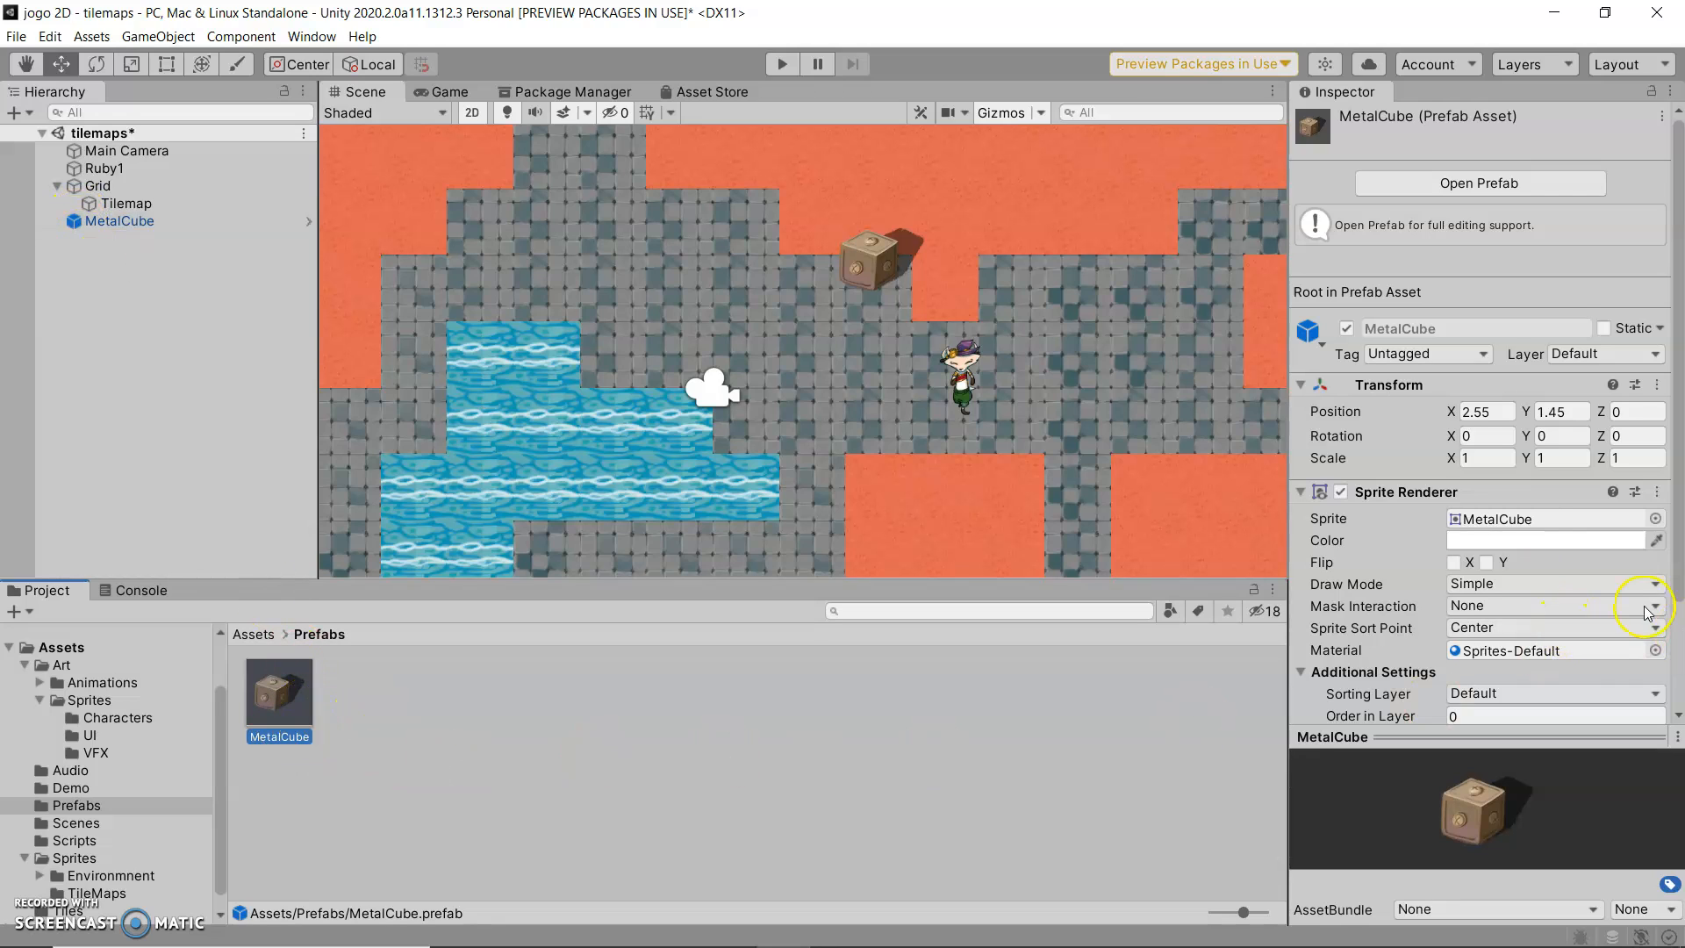
{"action": "scroll", "coordinate": [1642, 605], "scroll_direction": "down", "scroll_amount": 3}
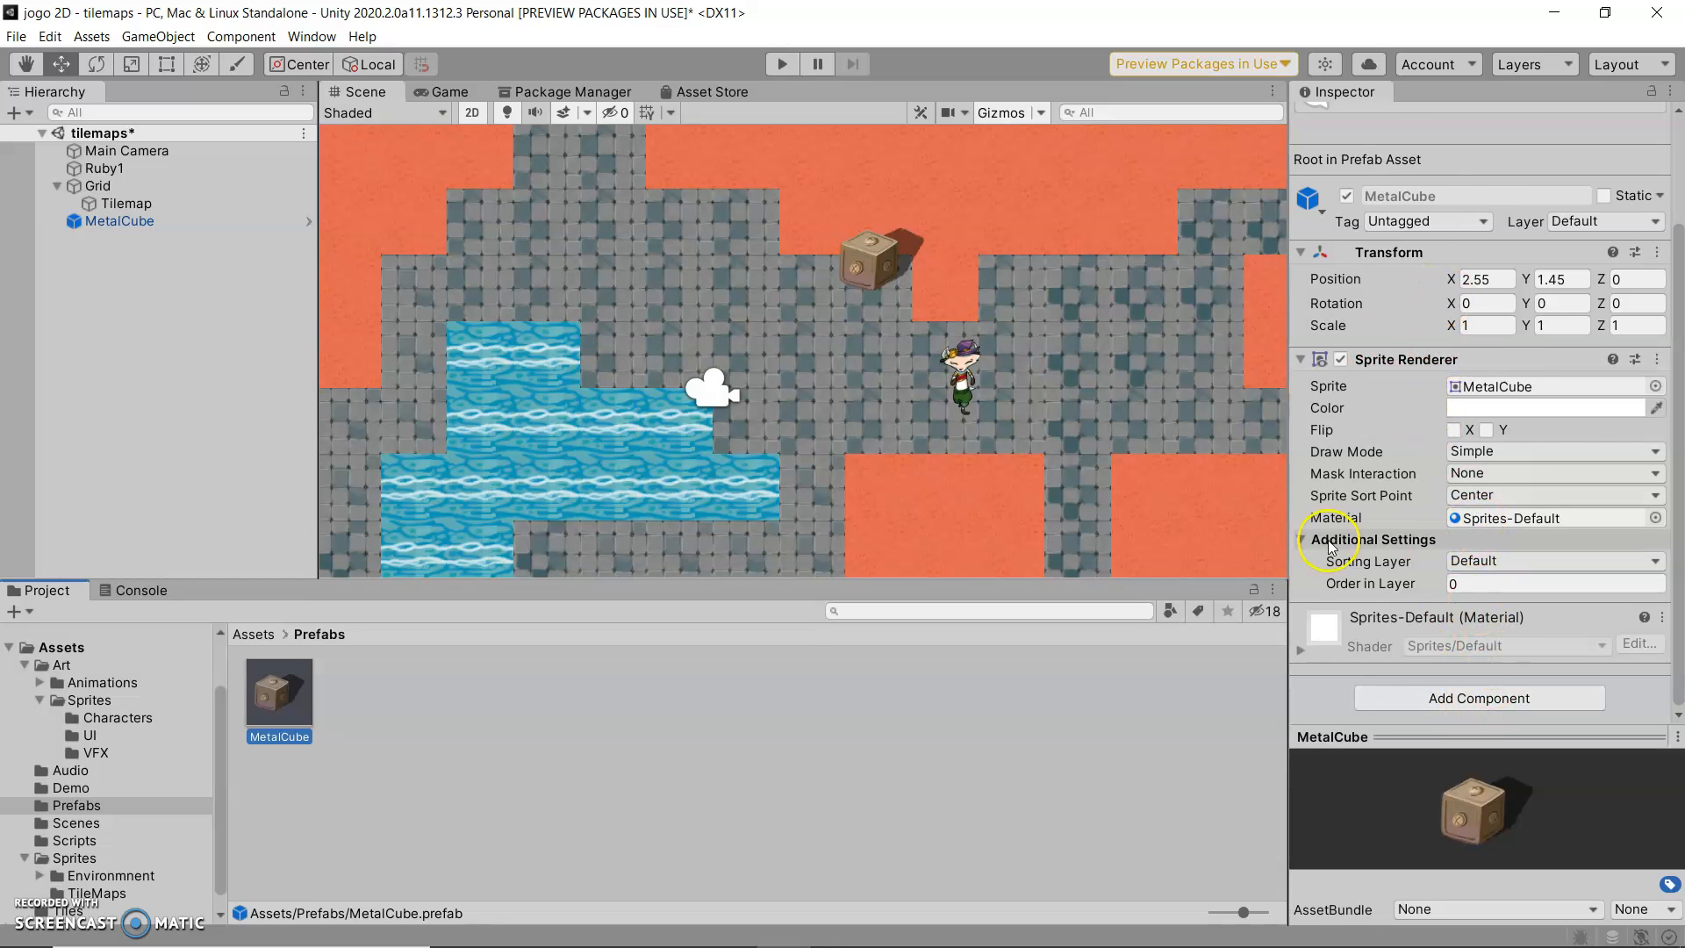
{"action": "scroll", "coordinate": [1356, 517], "scroll_direction": "up", "scroll_amount": 3}
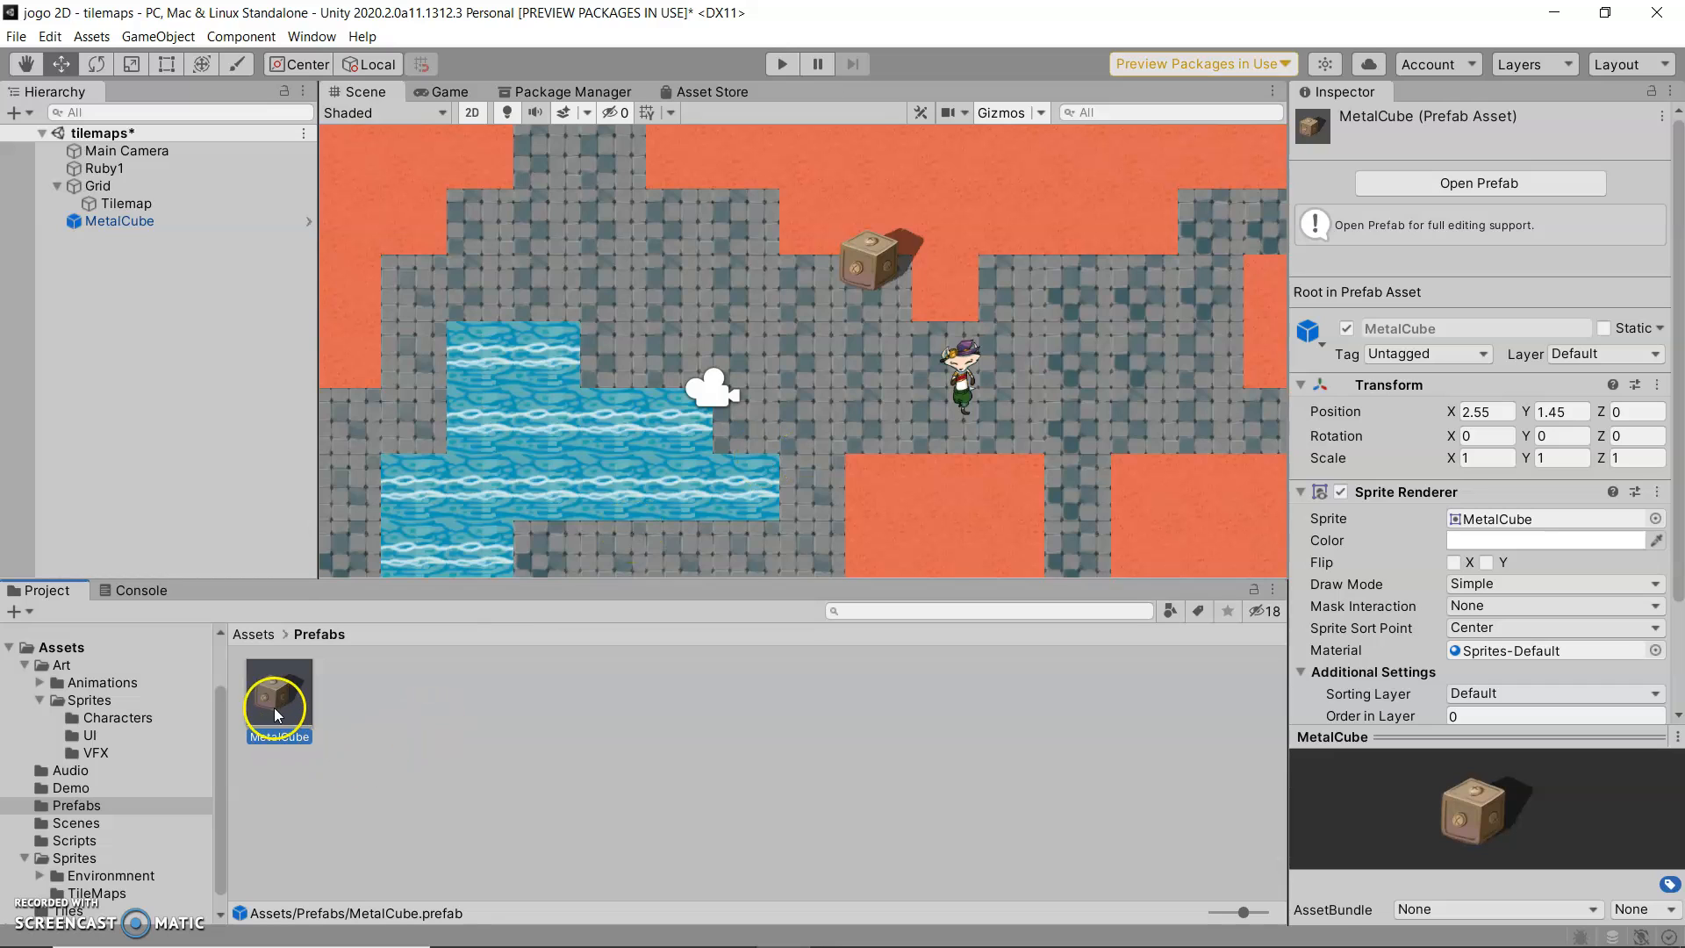
- Open the MetalCube prefab for editing, shift it to about X 2.533, Y 1.467, and tint its sprite magenta, about EB3DEC
{"action": "left_click", "coordinate": [1482, 183]}
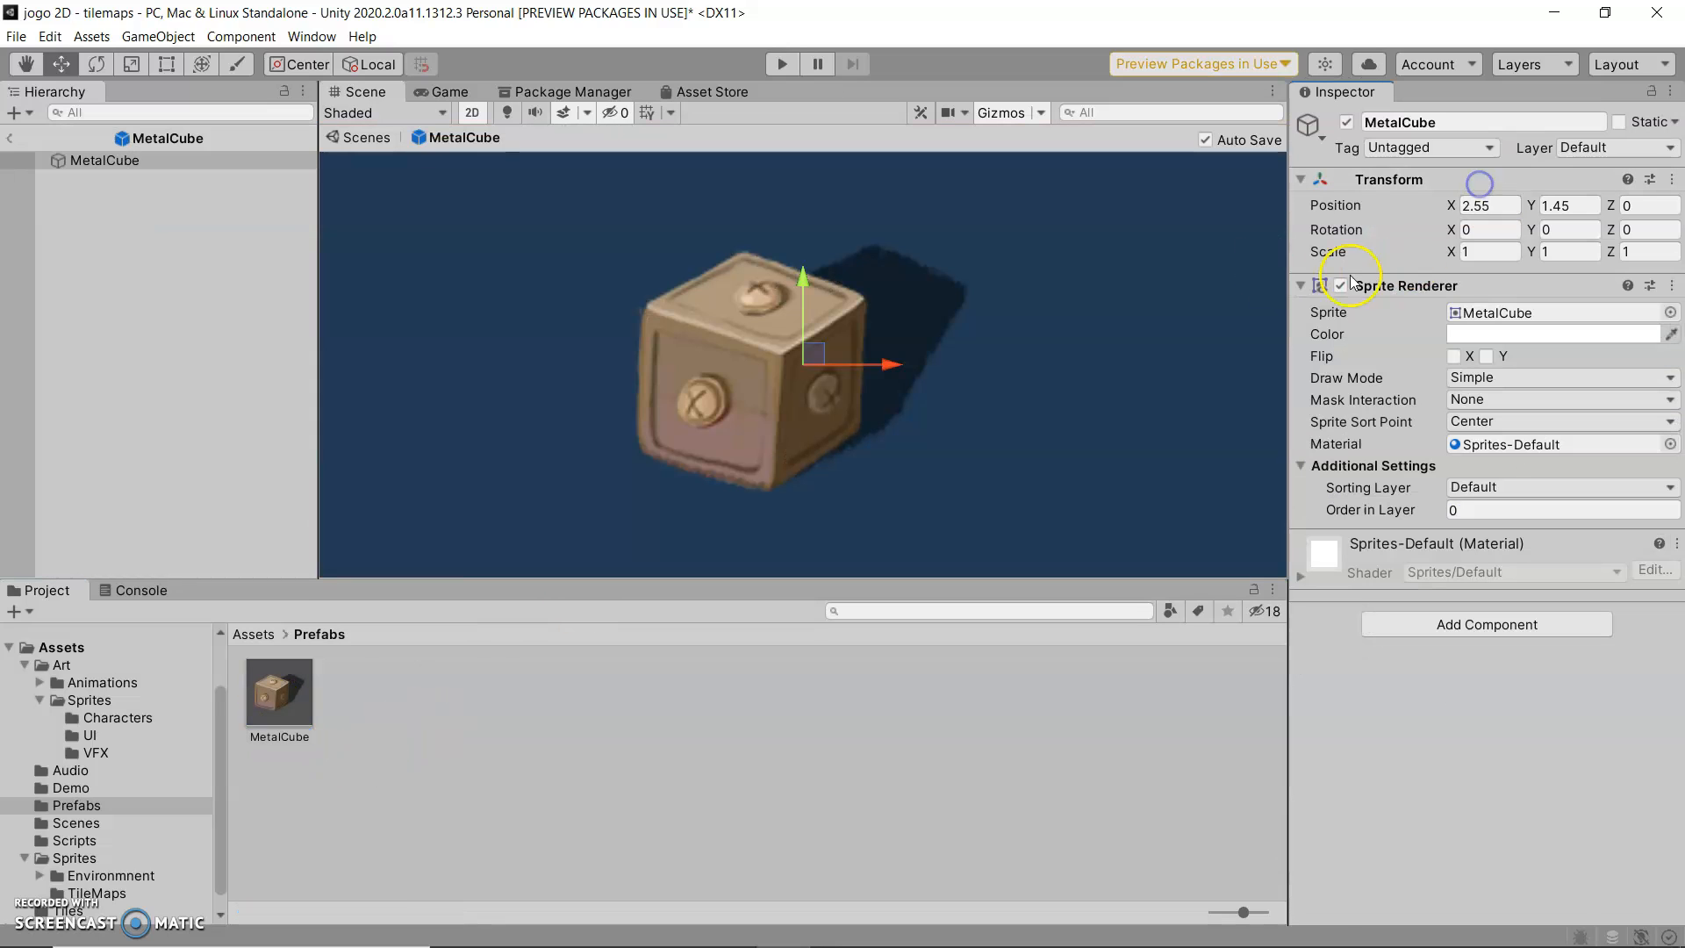
{"action": "mouse_move", "coordinate": [815, 353]}
{"action": "left_mouse_down"}
{"action": "mouse_move", "coordinate": [794, 346]}
{"action": "mouse_move", "coordinate": [812, 346]}
{"action": "left_mouse_up"}
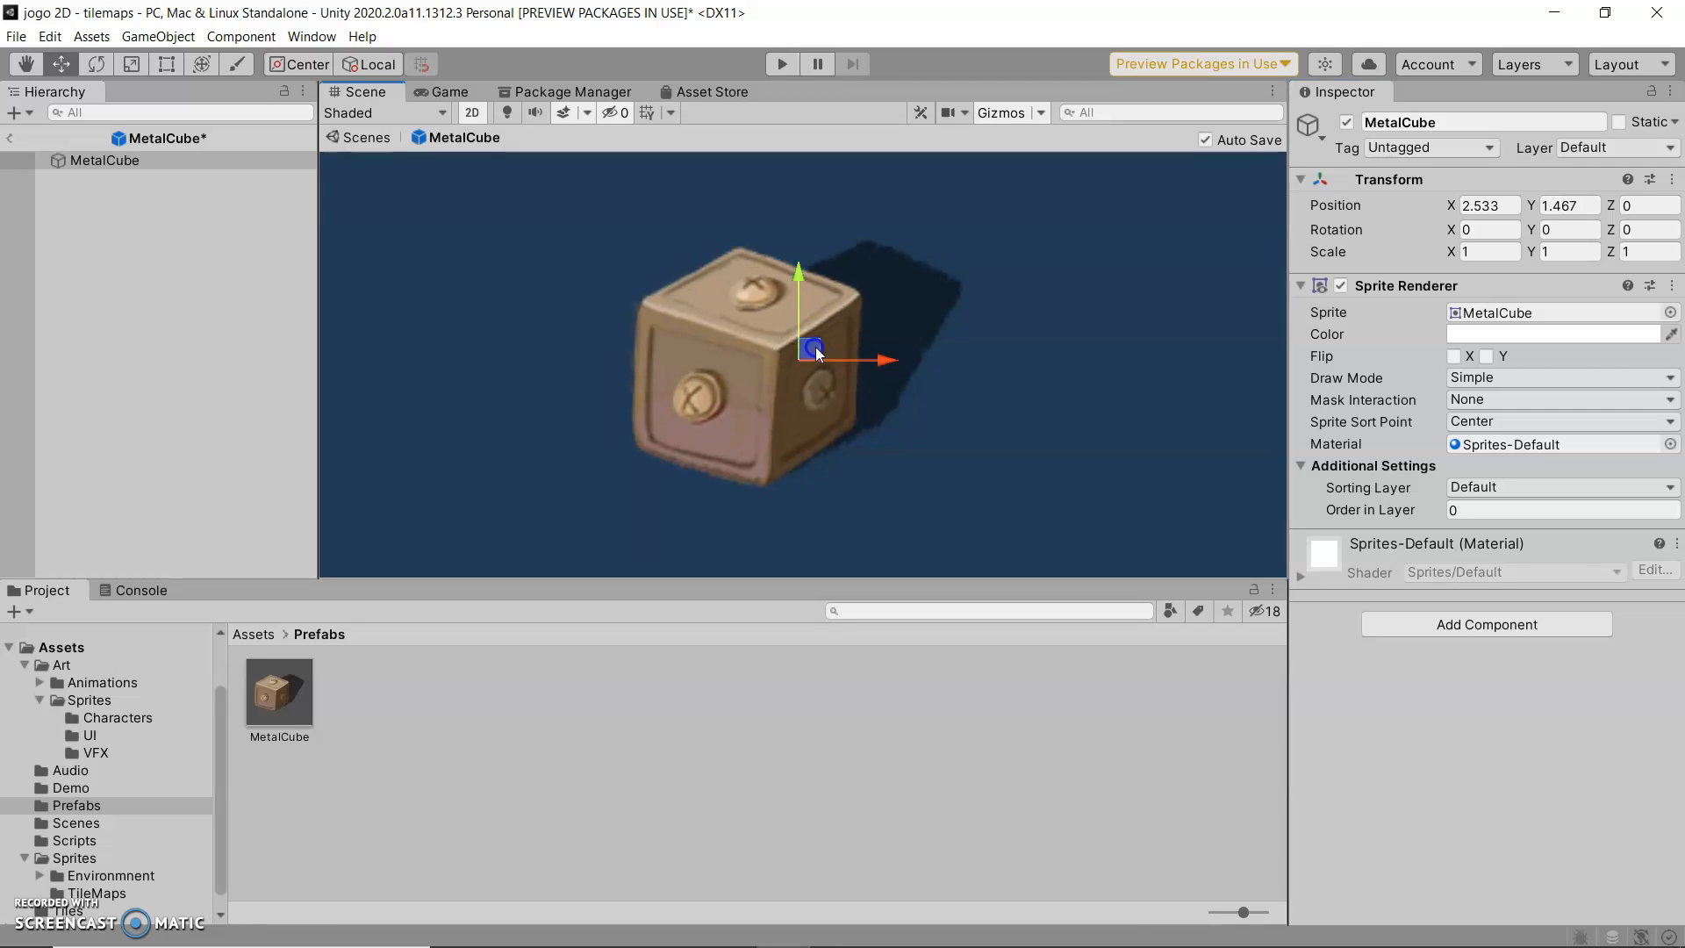
{"action": "left_click", "coordinate": [1479, 336]}
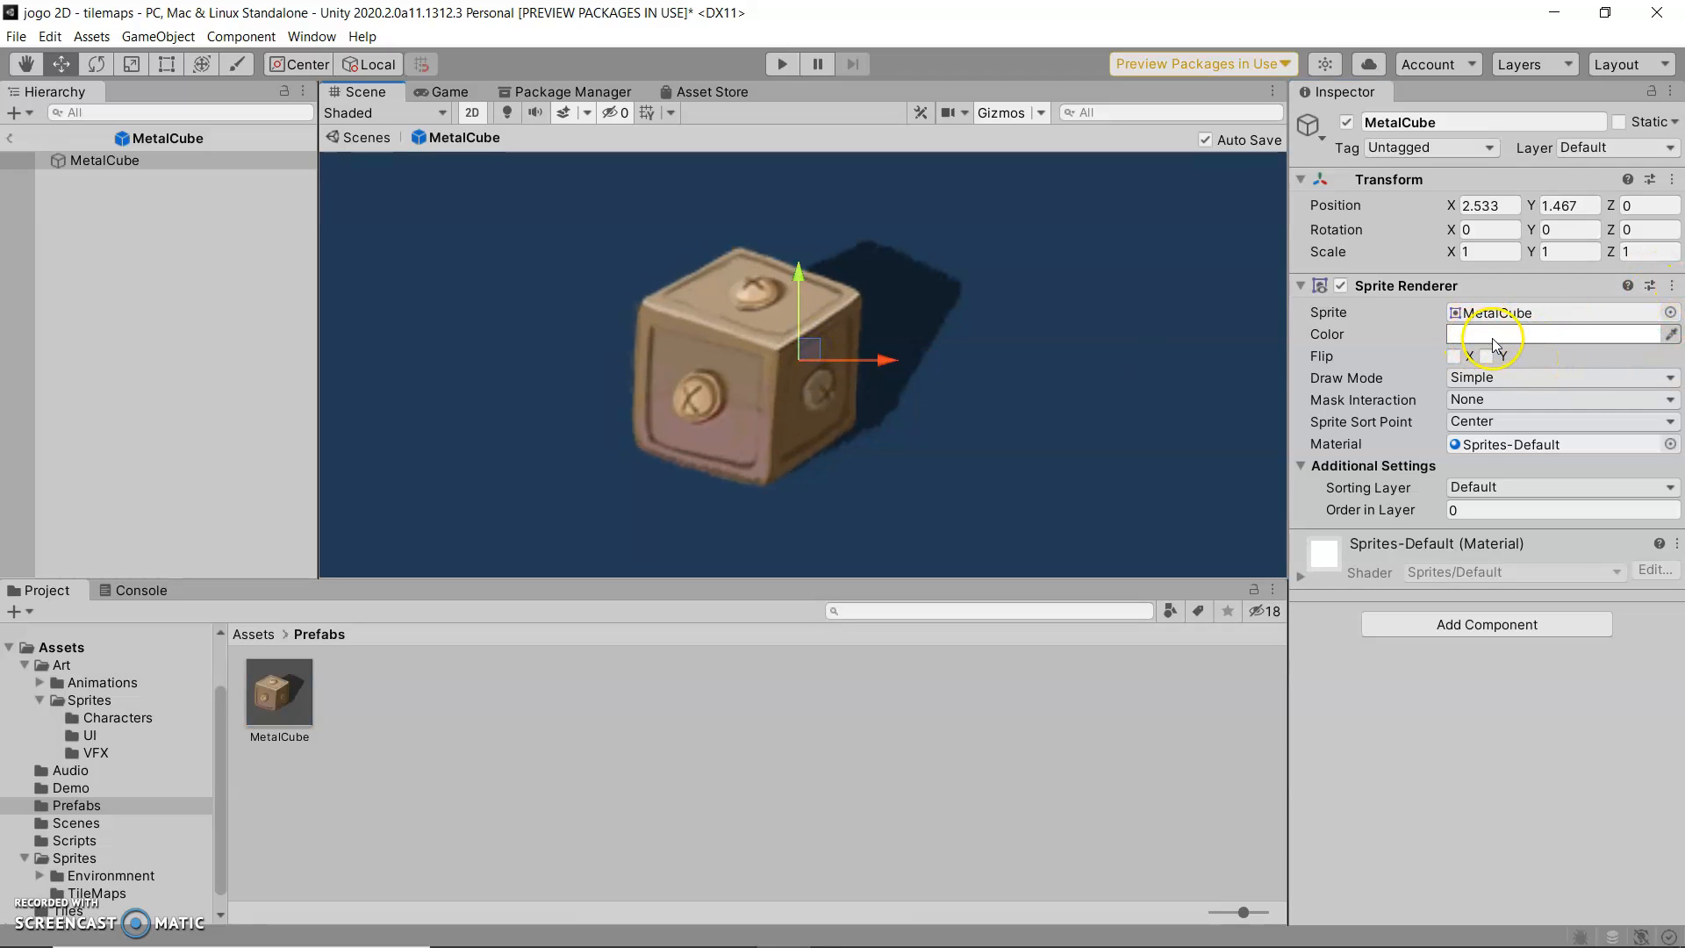
{"action": "mouse_move", "coordinate": [1653, 511]}
{"action": "left_mouse_down"}
{"action": "mouse_move", "coordinate": [1649, 548]}
{"action": "mouse_move", "coordinate": [1601, 602]}
{"action": "left_mouse_up"}
{"action": "left_click", "coordinate": [1578, 460]}
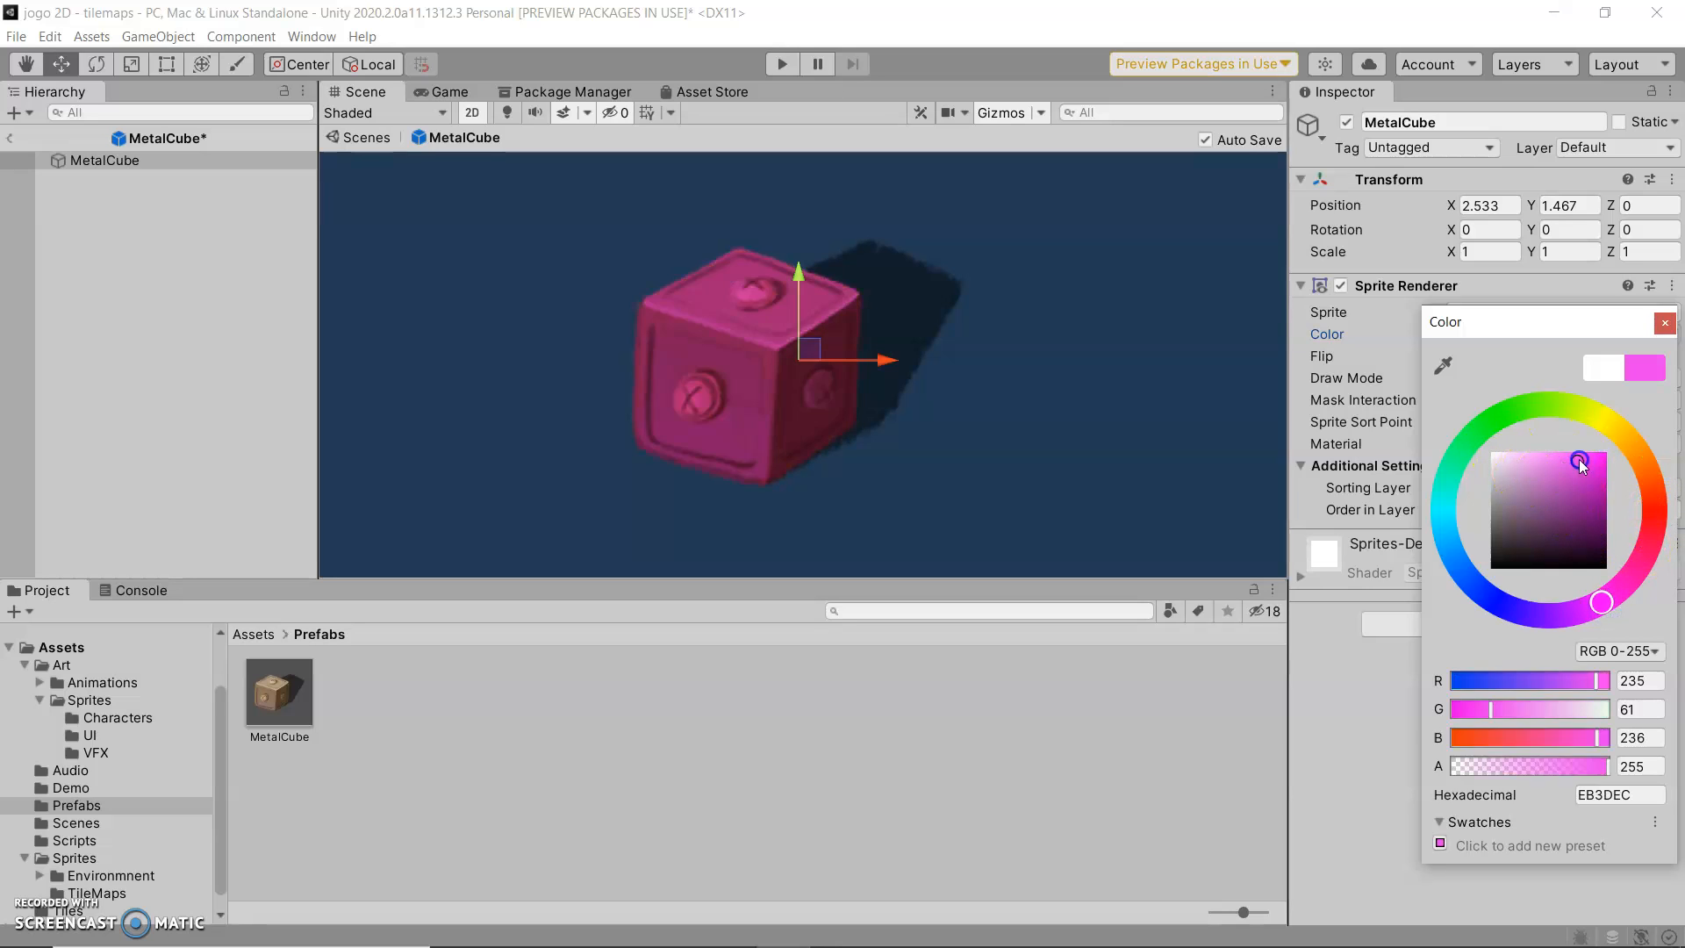
{"action": "left_click", "coordinate": [1664, 323]}
{"action": "left_click", "coordinate": [780, 308]}
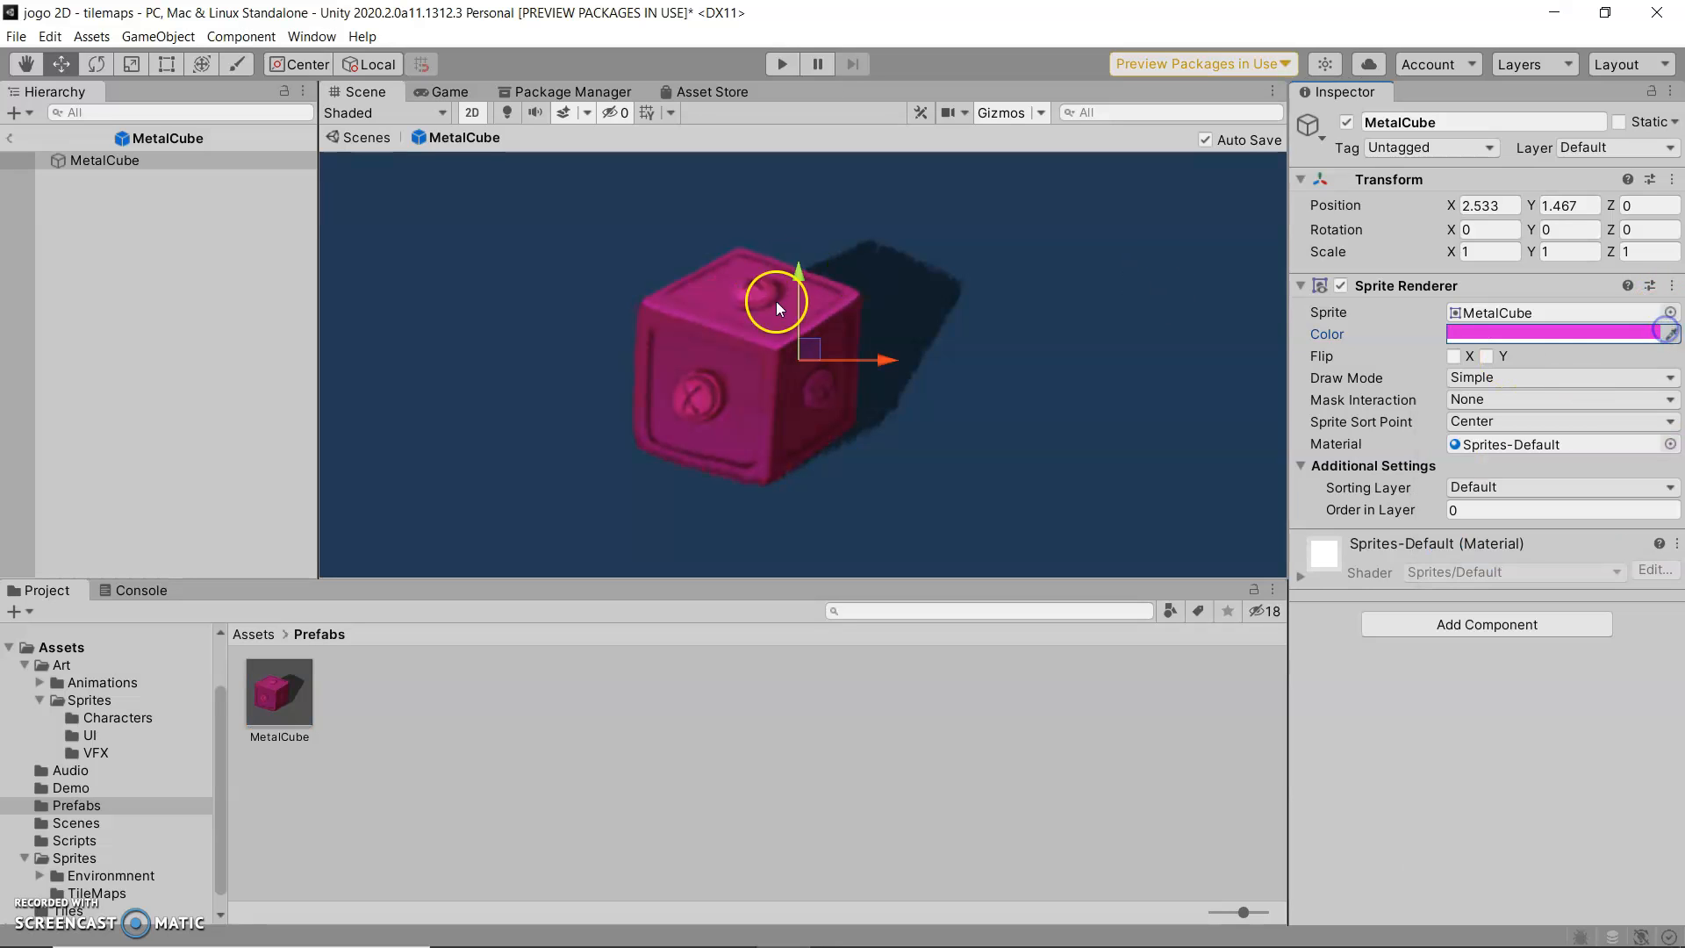
- Turn off the prefab's Auto Save, adjust the magenta tint and save manually, re-enable Auto Save and return to the scene
{"action": "left_click", "coordinate": [1205, 140]}
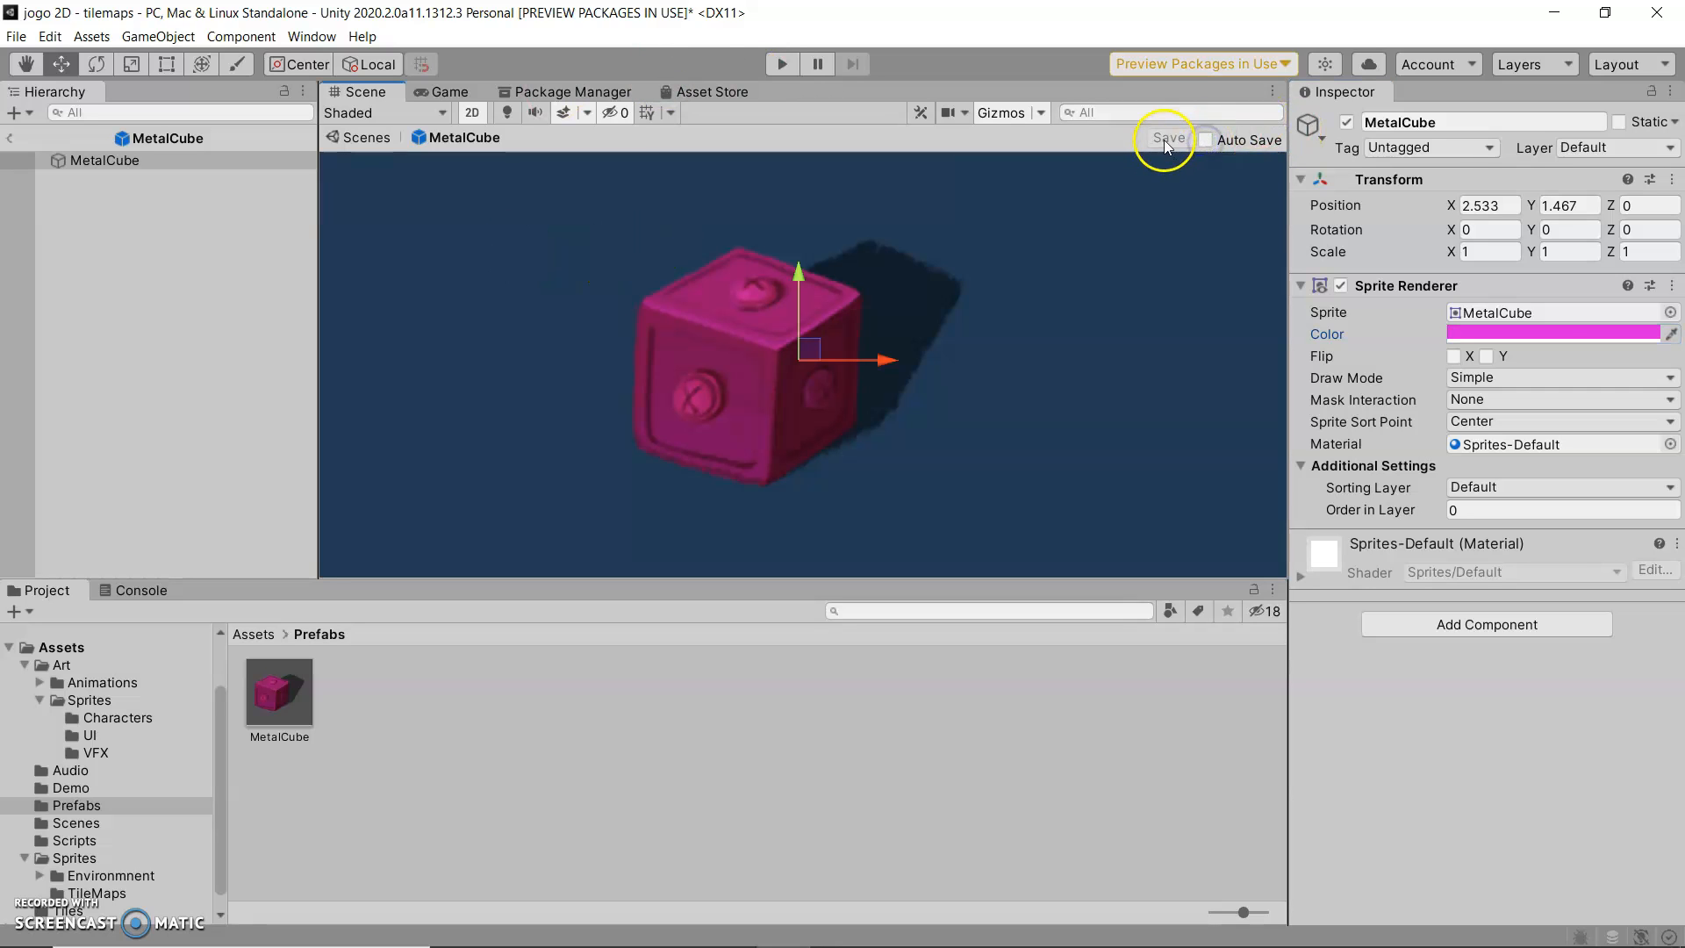
{"action": "left_click", "coordinate": [1540, 334]}
{"action": "left_click_drag", "start_coordinate": [1549, 490], "coordinate": [1594, 457]}
{"action": "left_click", "coordinate": [1166, 138]}
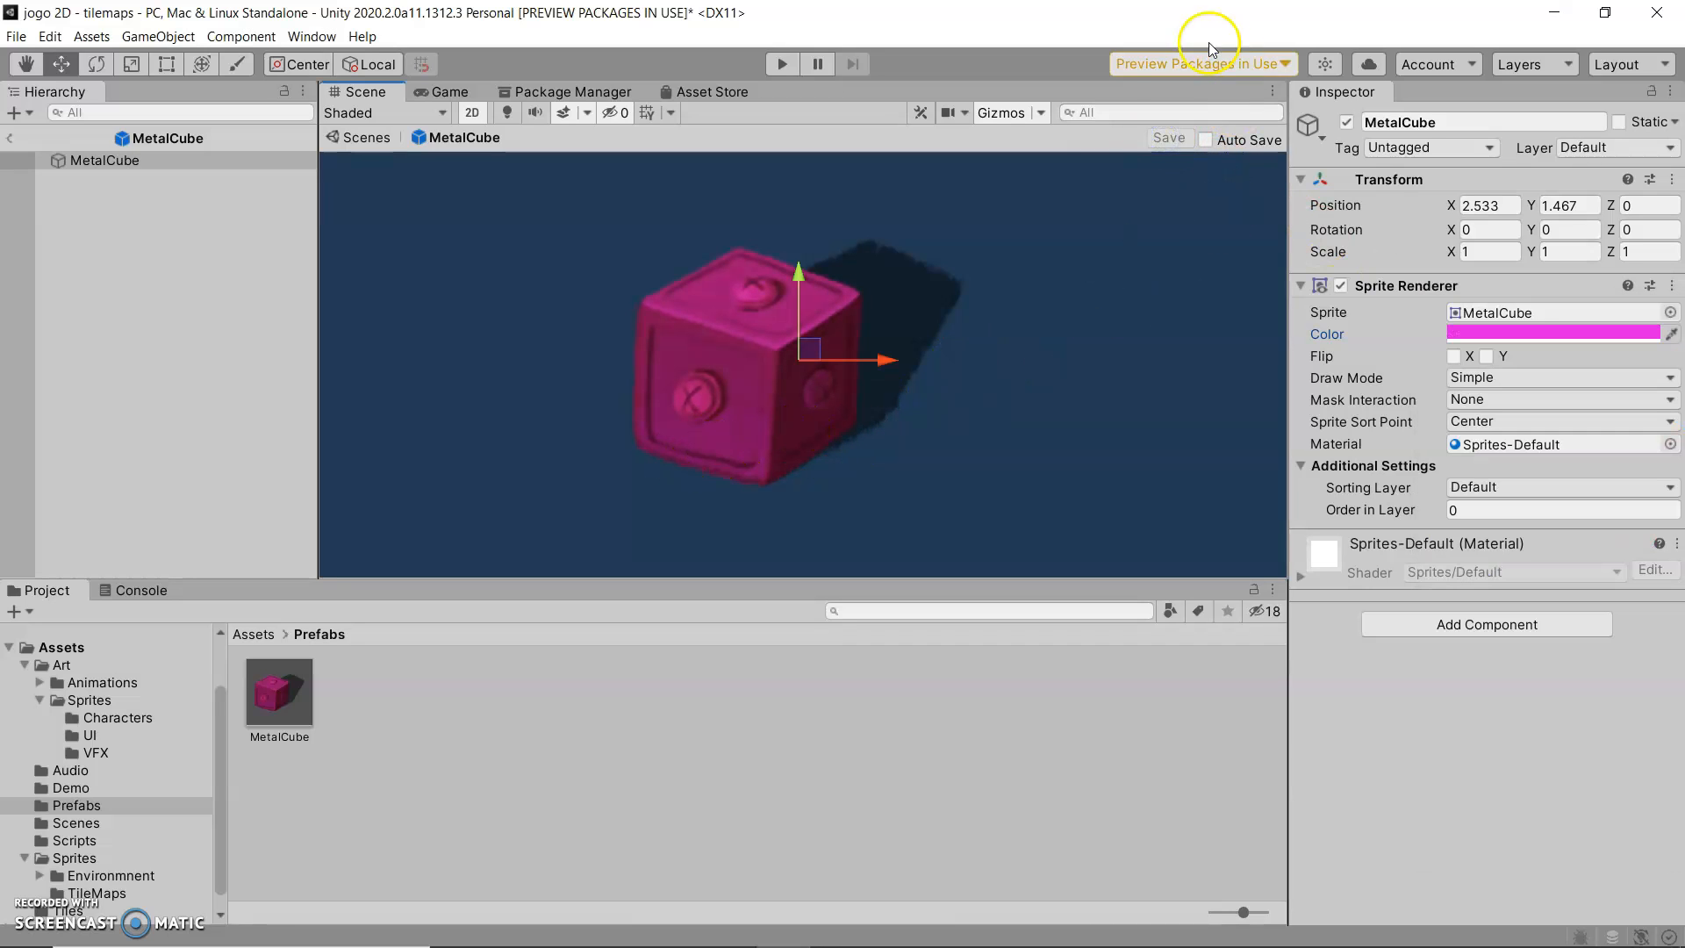
{"action": "left_click", "coordinate": [1206, 139]}
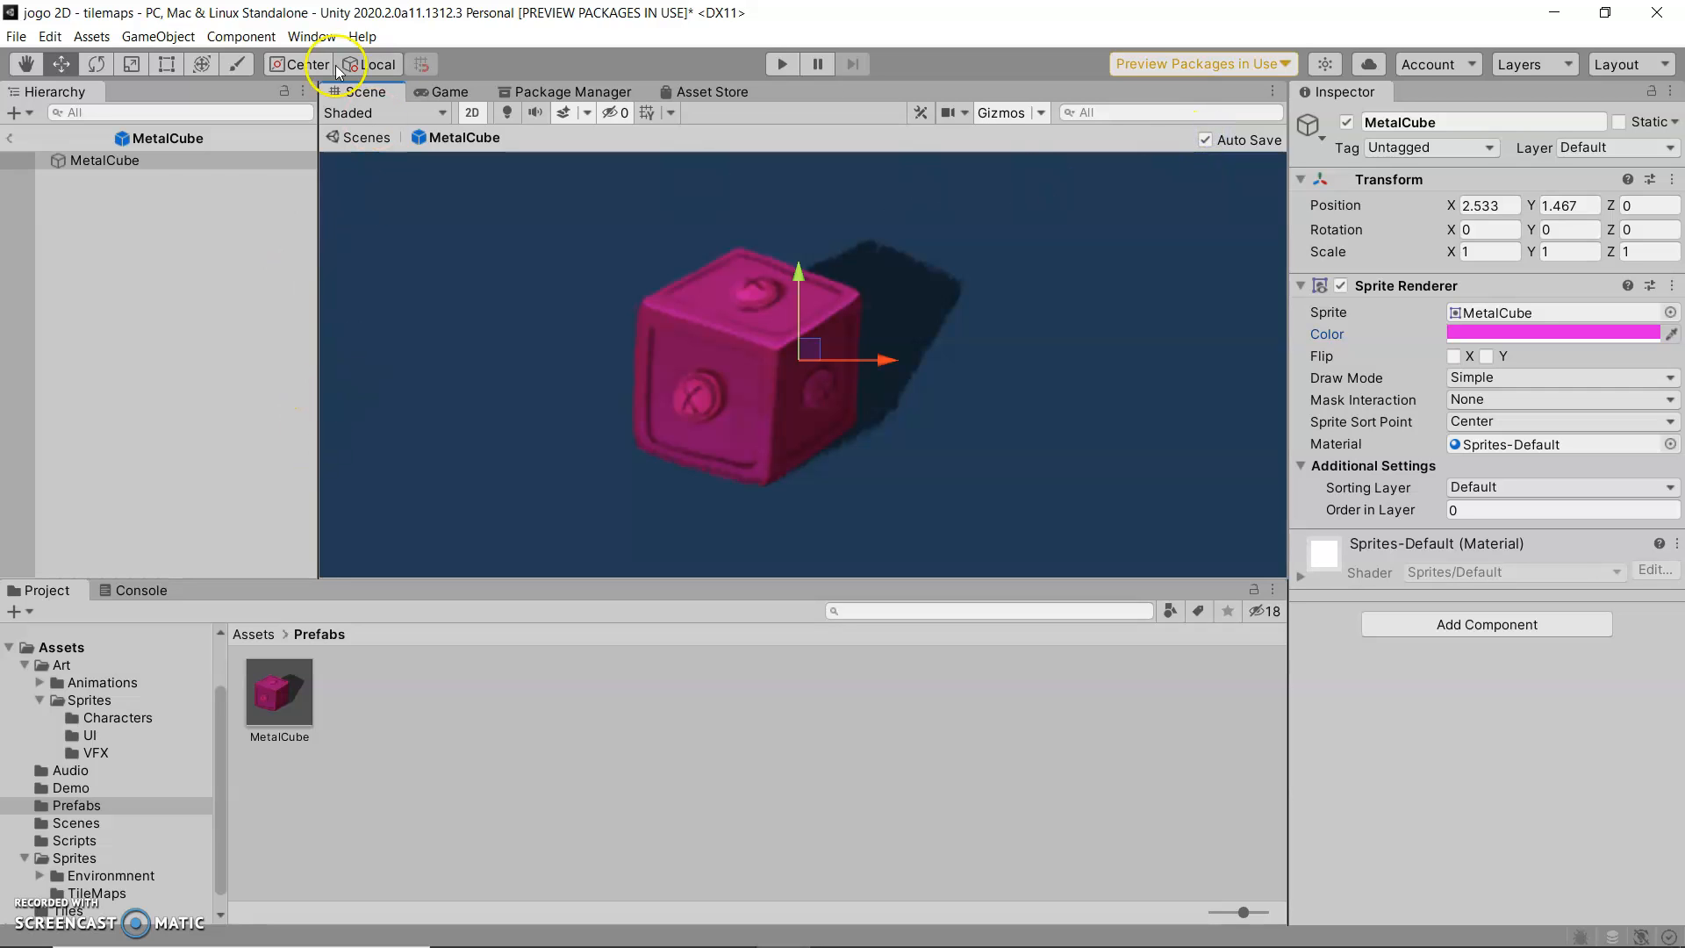
{"action": "left_click", "coordinate": [363, 138]}
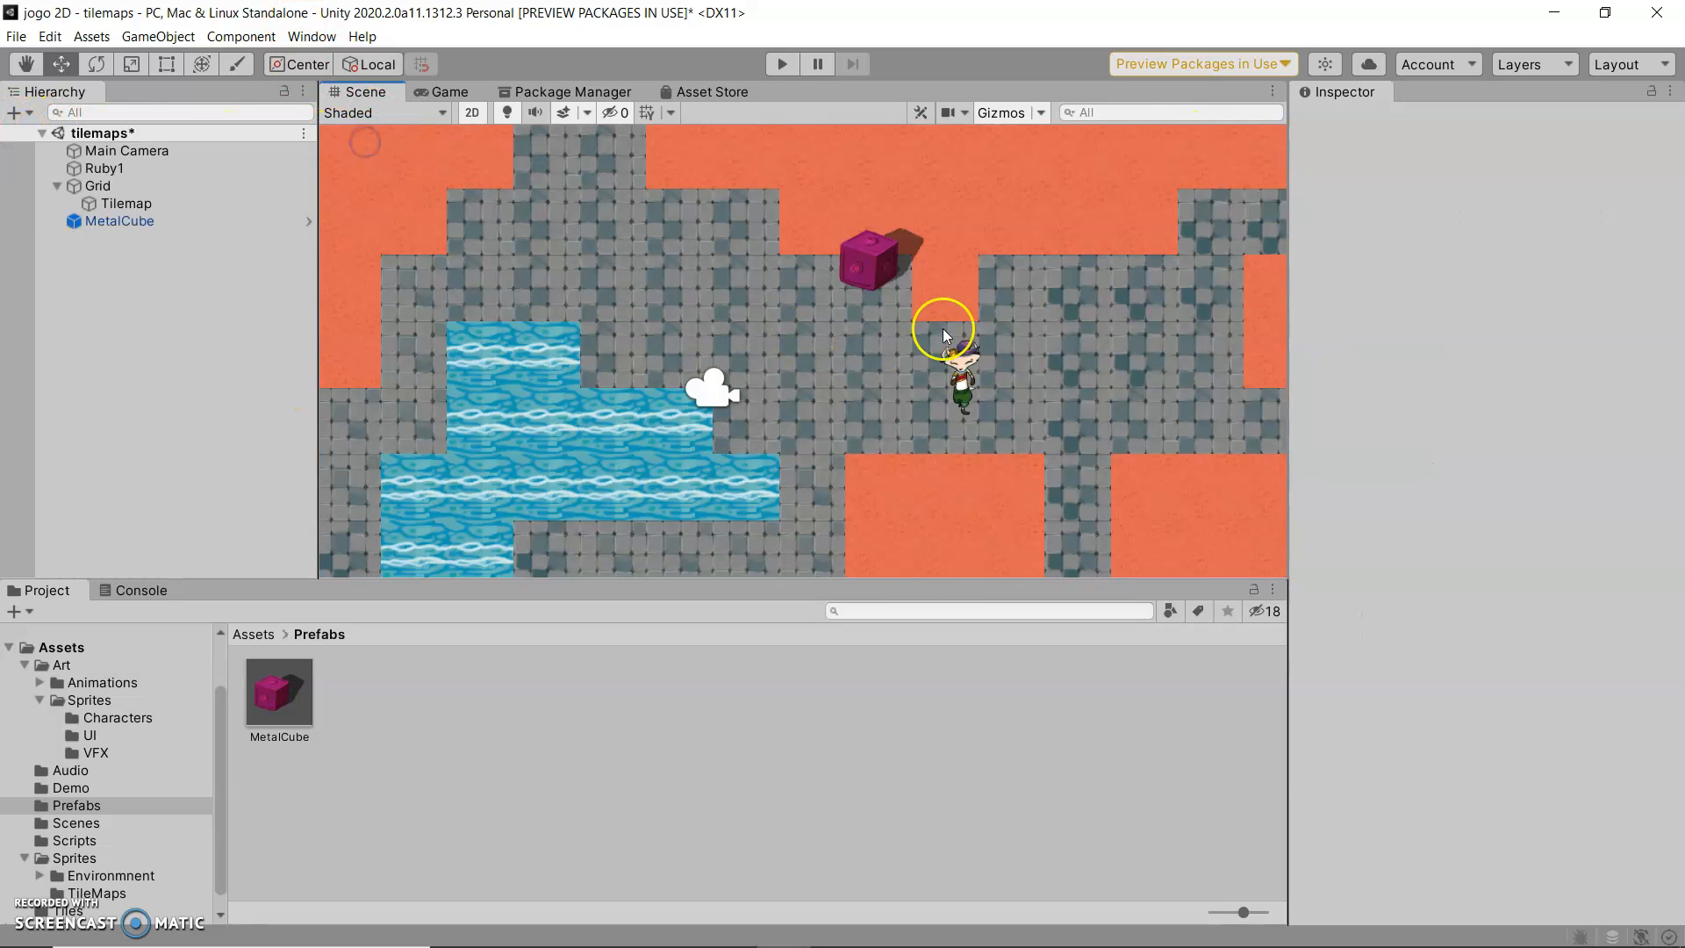
- Shift the original cube away from Ruby and place three more MetalCube prefab instances, two up beside it and one near X 5.16, Y 1.36
{"action": "left_click", "coordinate": [840, 270]}
{"action": "left_click_drag", "start_coordinate": [897, 258], "coordinate": [837, 280]}
{"action": "left_click_drag", "start_coordinate": [280, 693], "coordinate": [760, 270]}
{"action": "left_click_drag", "start_coordinate": [275, 686], "coordinate": [681, 246]}
{"action": "left_click_drag", "start_coordinate": [279, 693], "coordinate": [1055, 298]}
{"action": "left_click", "coordinate": [109, 875]}
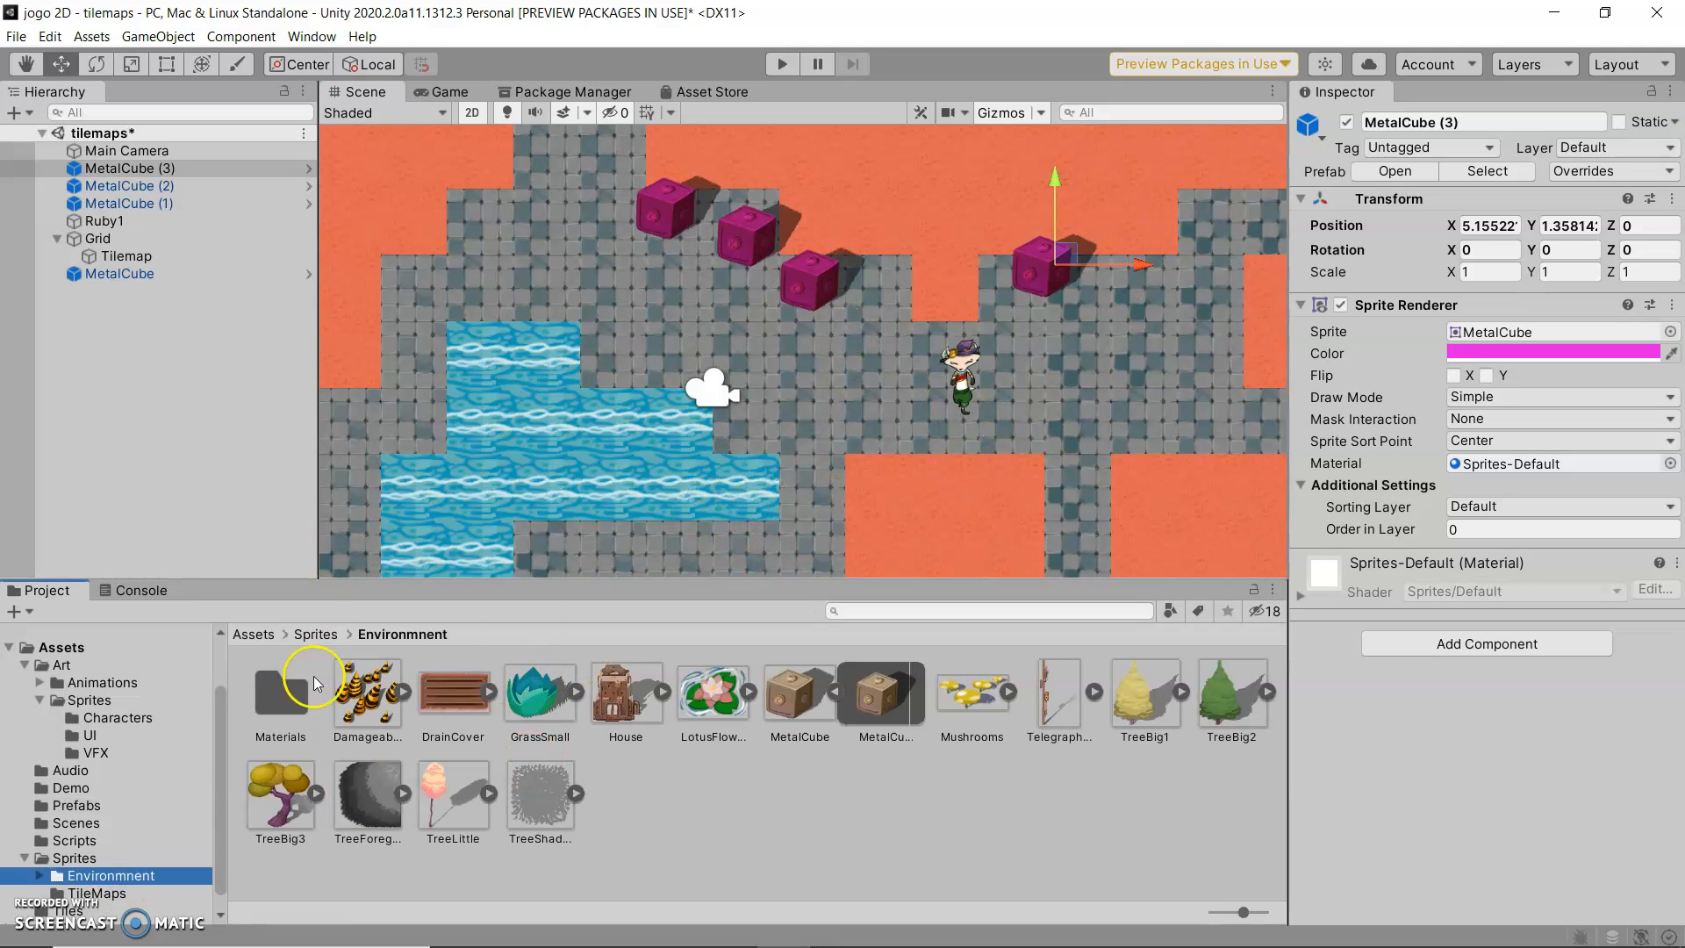
{"action": "left_click", "coordinate": [106, 820]}
{"action": "left_click", "coordinate": [109, 803]}
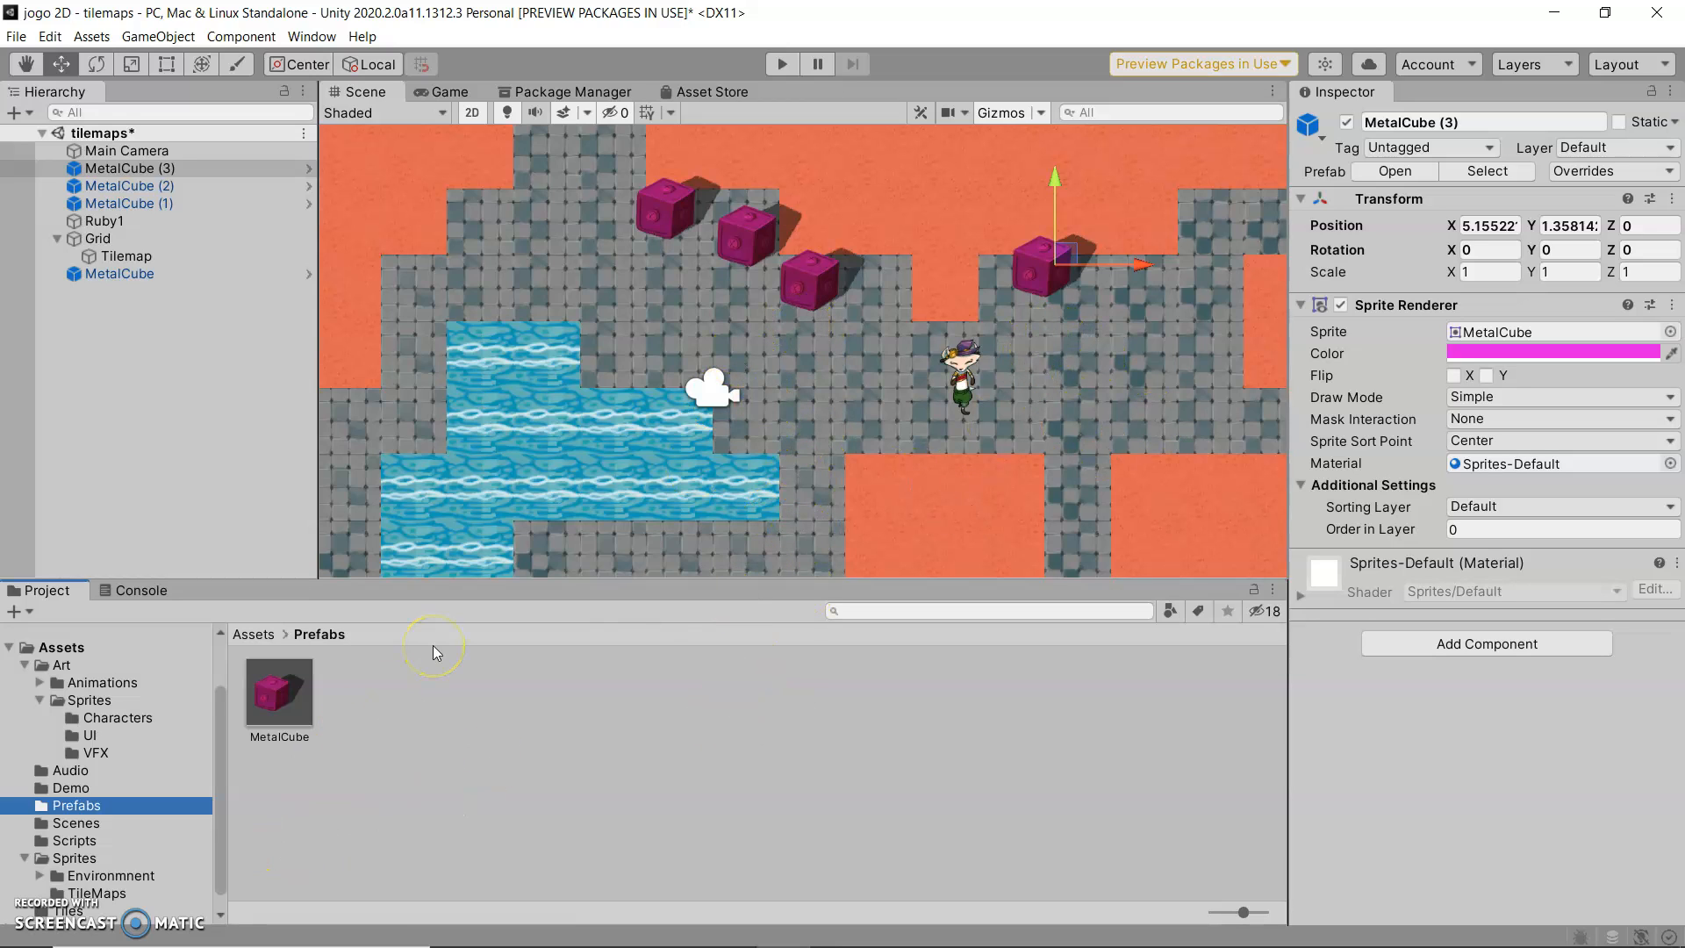
- Move MetalCube (1) to about X 0.94, Y 2.3 and MetalCube (2) to about X -0.35, Y 2.42
{"action": "left_click", "coordinate": [750, 227]}
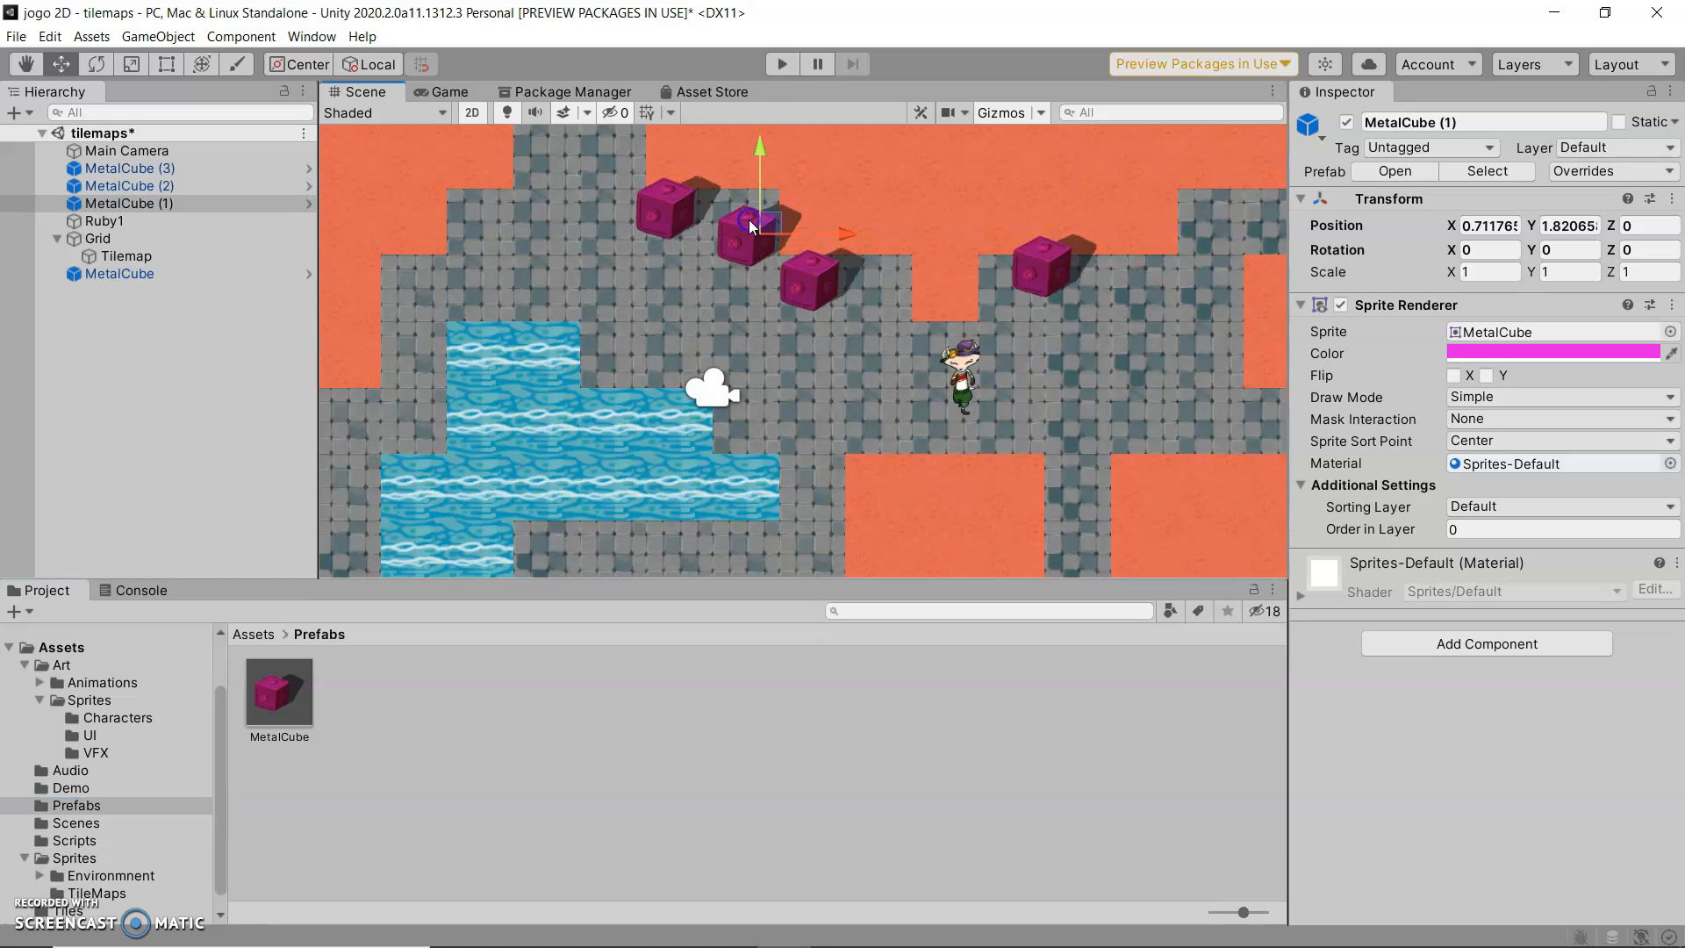
{"action": "left_click_drag", "start_coordinate": [776, 226], "coordinate": [791, 190]}
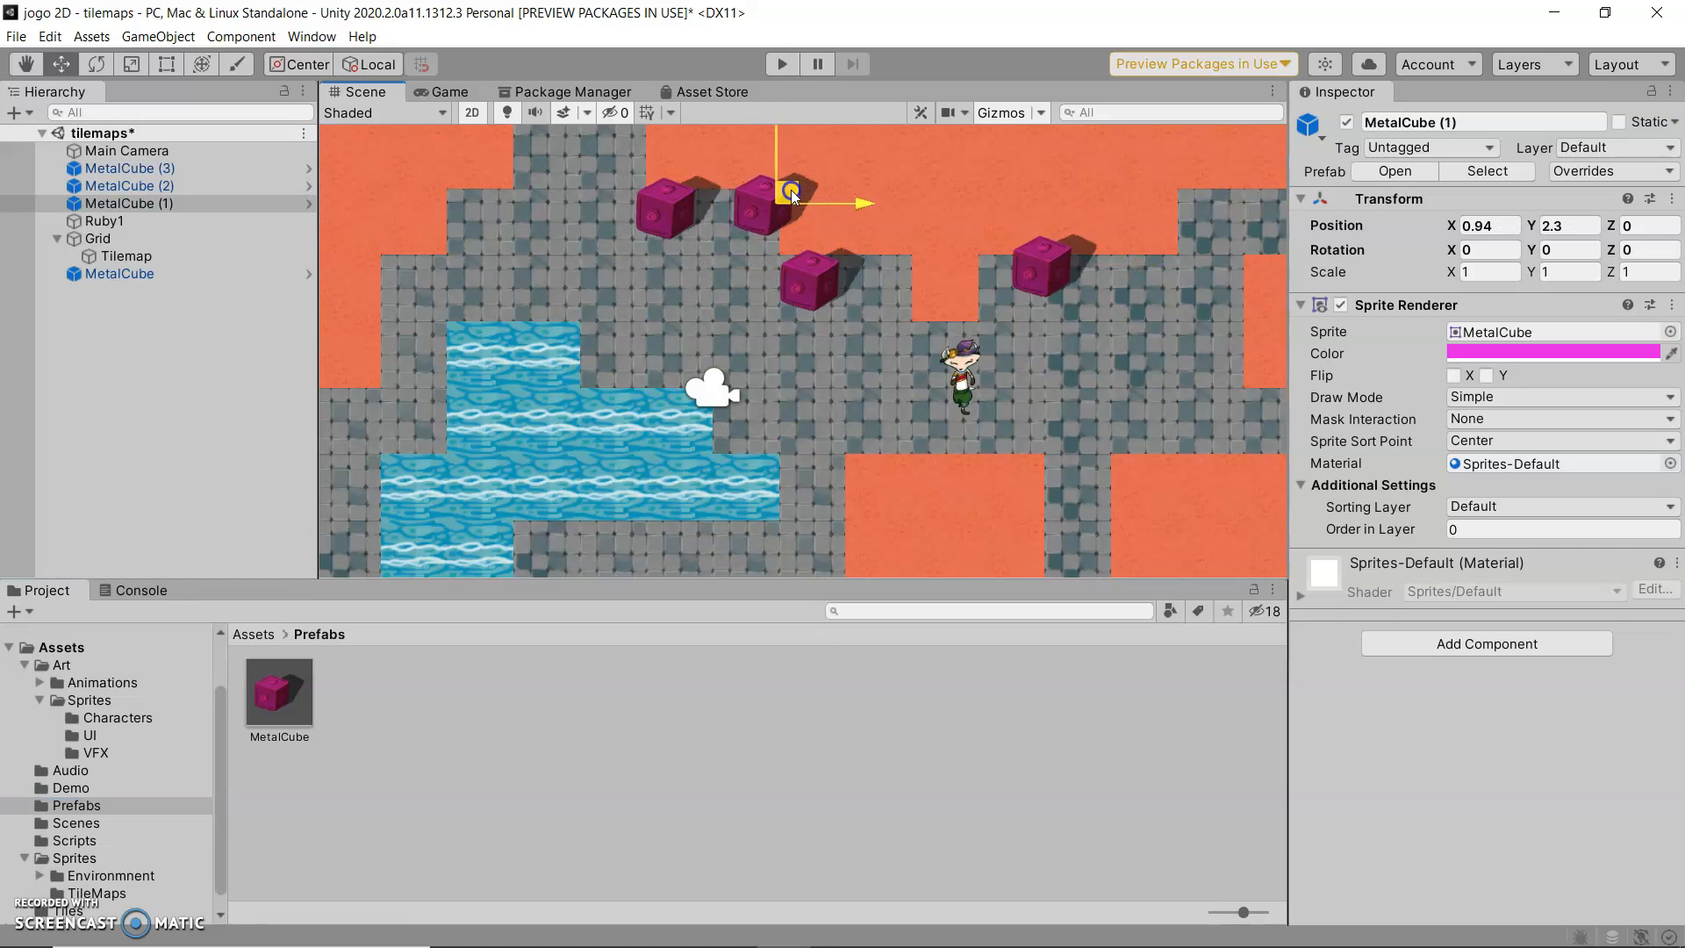
{"action": "left_click", "coordinate": [683, 209]}
{"action": "left_click_drag", "start_coordinate": [686, 208], "coordinate": [696, 193]}
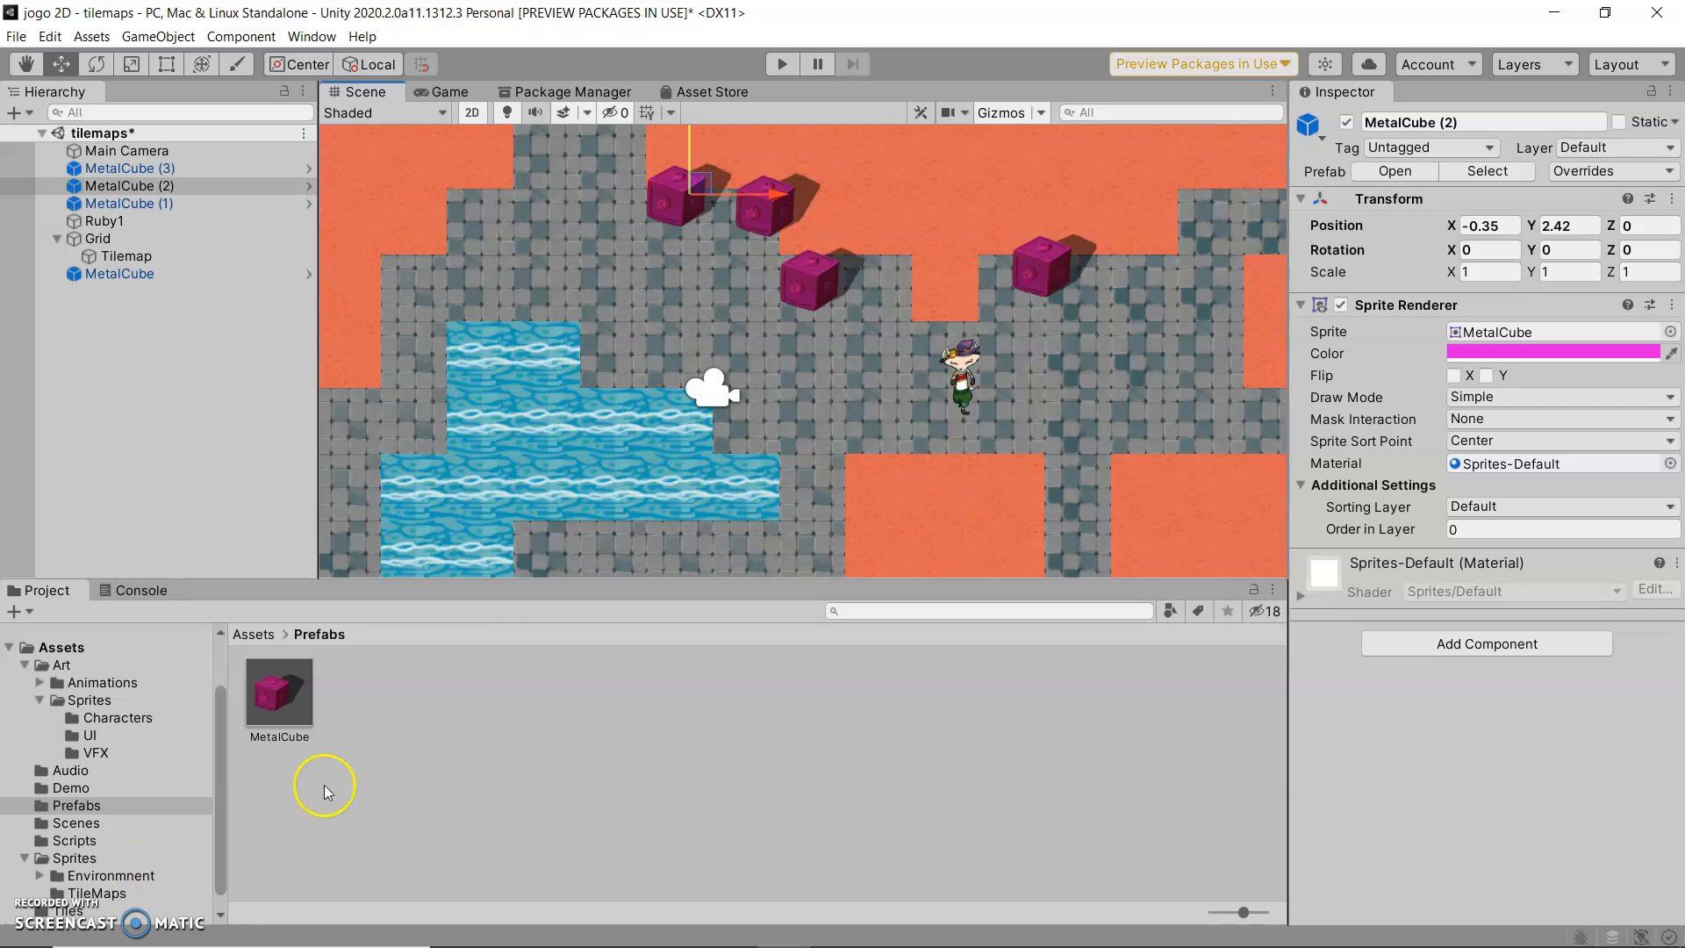
{"action": "scroll", "coordinate": [707, 527], "scroll_direction": "down", "scroll_amount": 3}
{"action": "middle_click_drag", "start_coordinate": [771, 477], "coordinate": [834, 355]}
{"action": "left_click", "coordinate": [784, 406]}
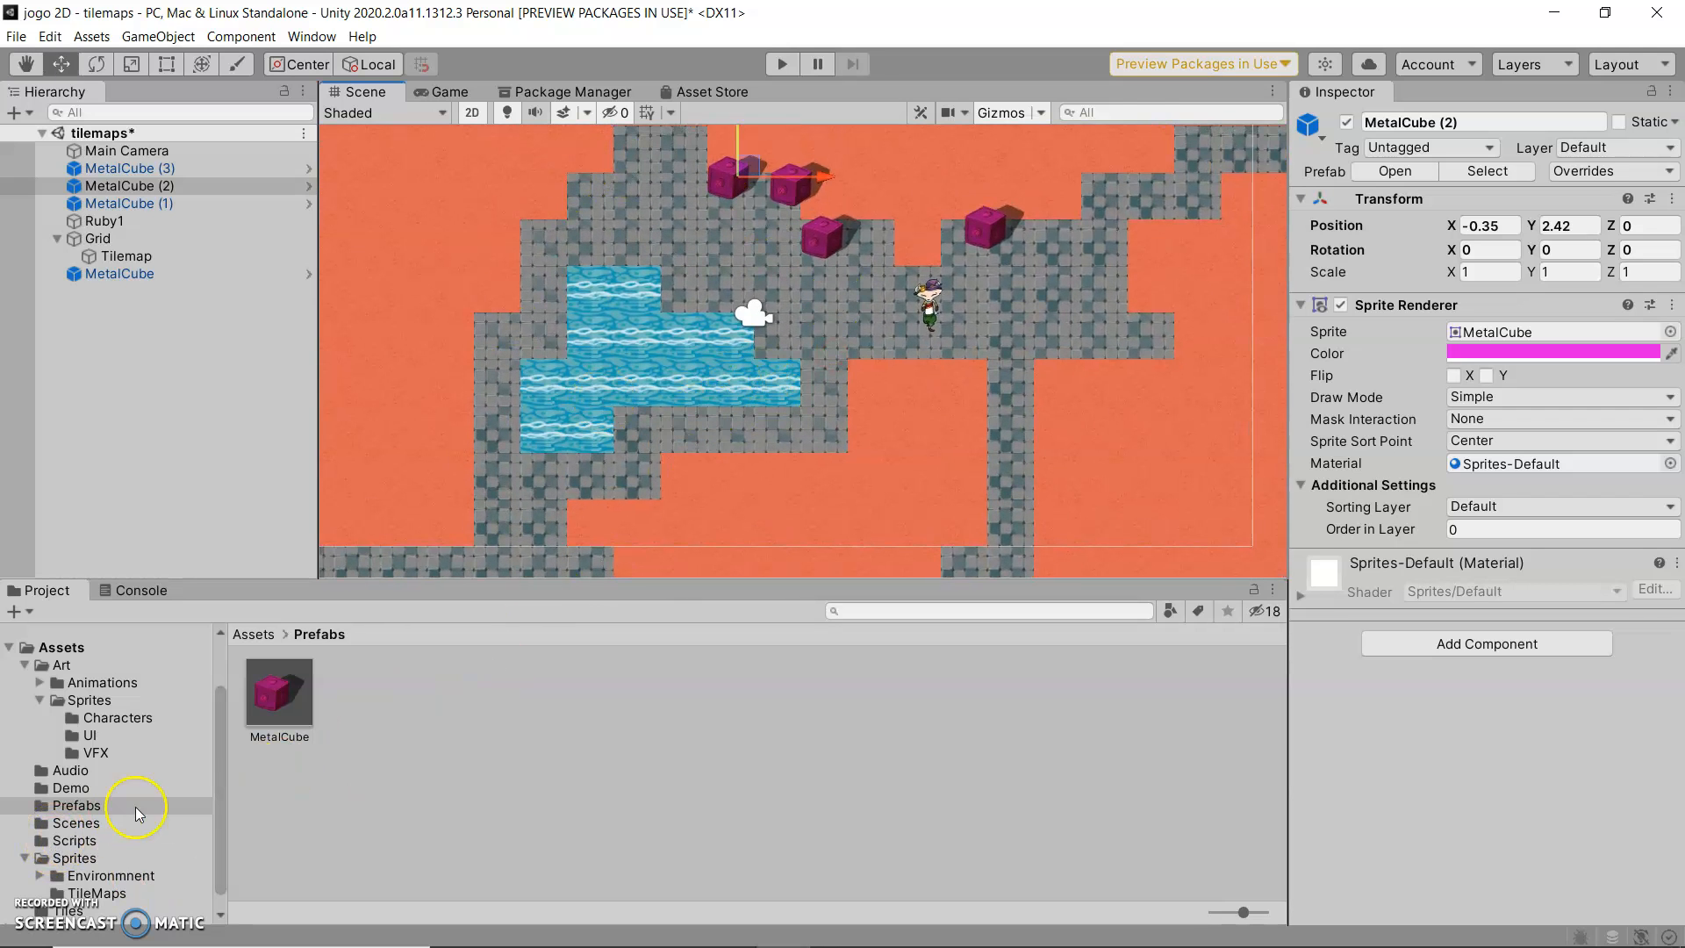